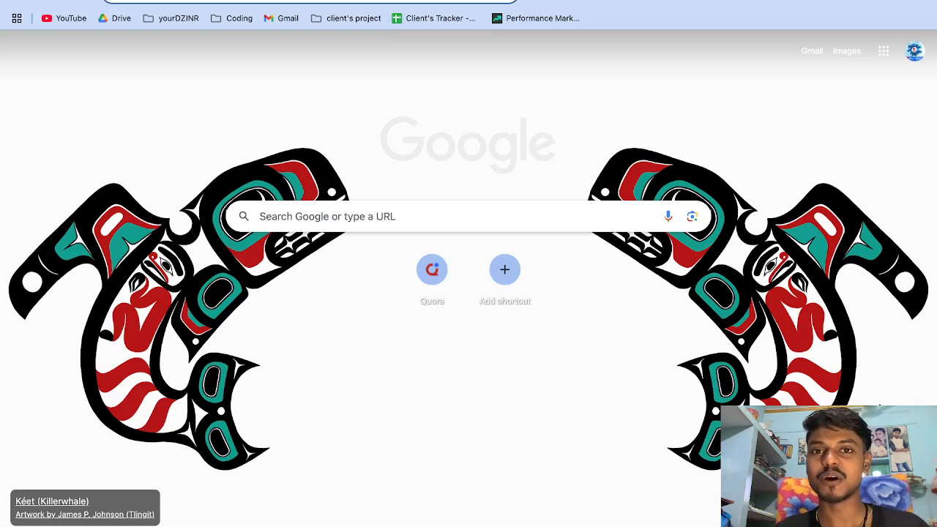
# - Open the Figma recents page in the browser and create a new blank design file
pyautogui.write('fimga')
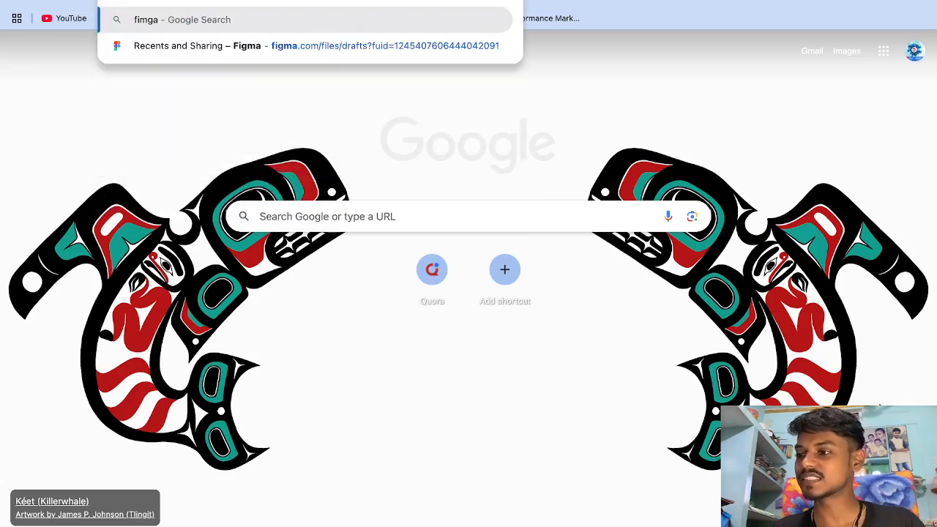
pyautogui.press('Down')
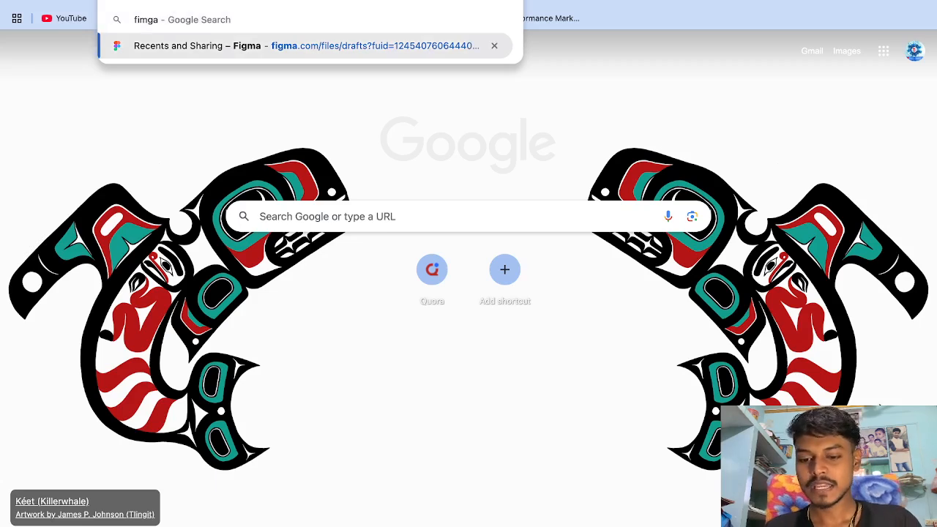
pyautogui.press('Return')
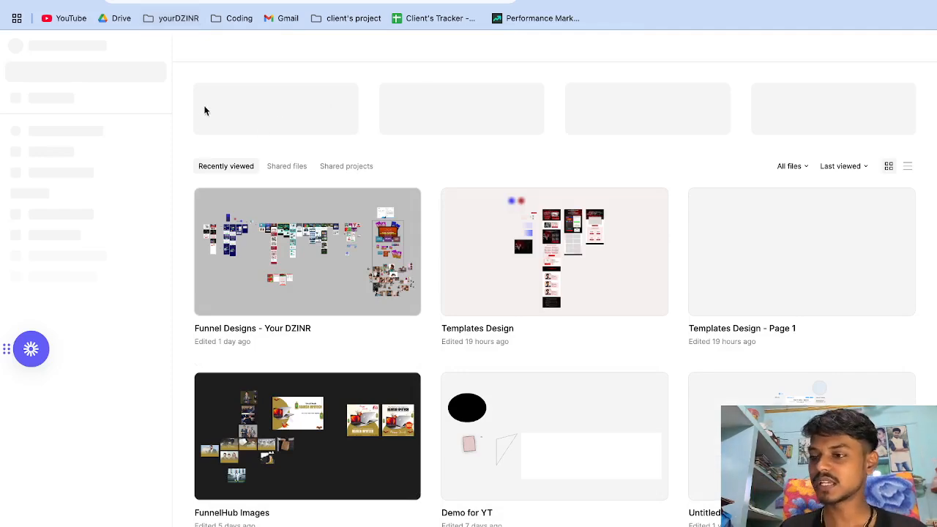
pyautogui.click(239, 122)
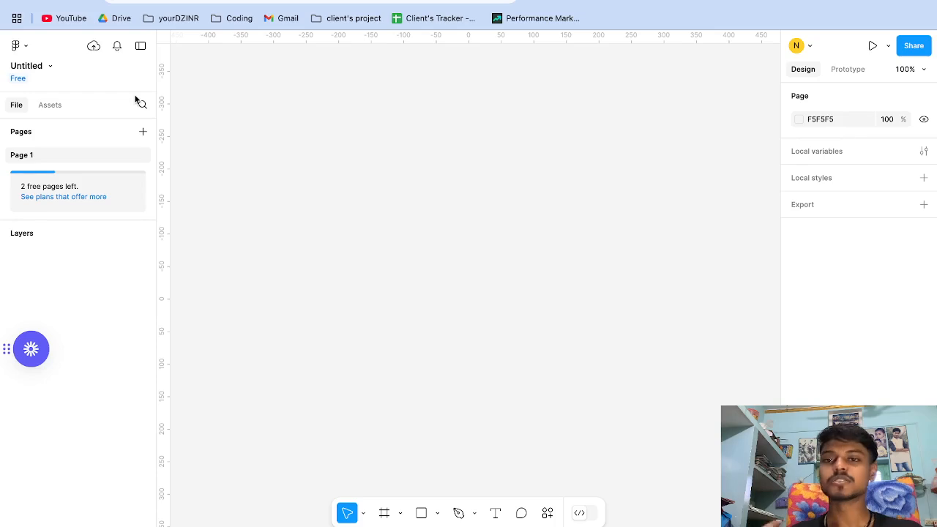
# - Examine the file, edit, view, object, text, arrange and vector commands available for the design file
pyautogui.click(20, 47)
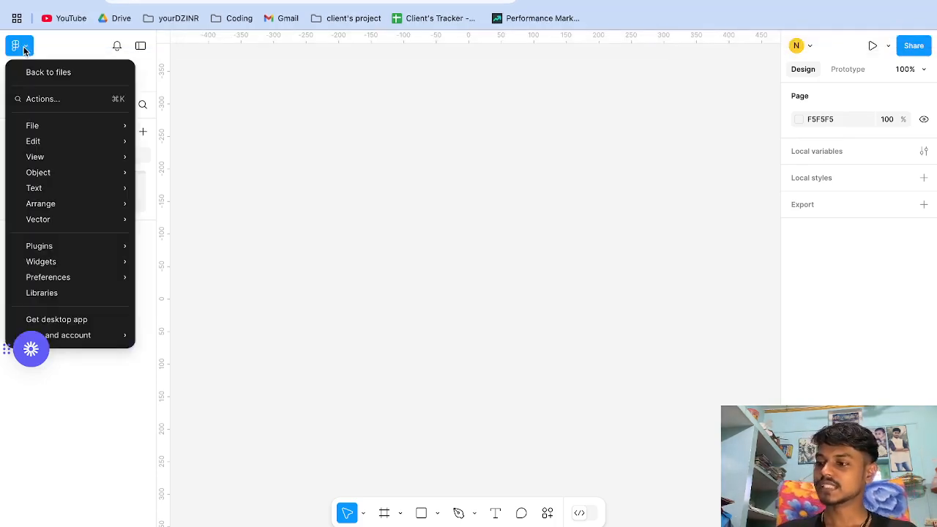
pyautogui.moveTo(40, 125)
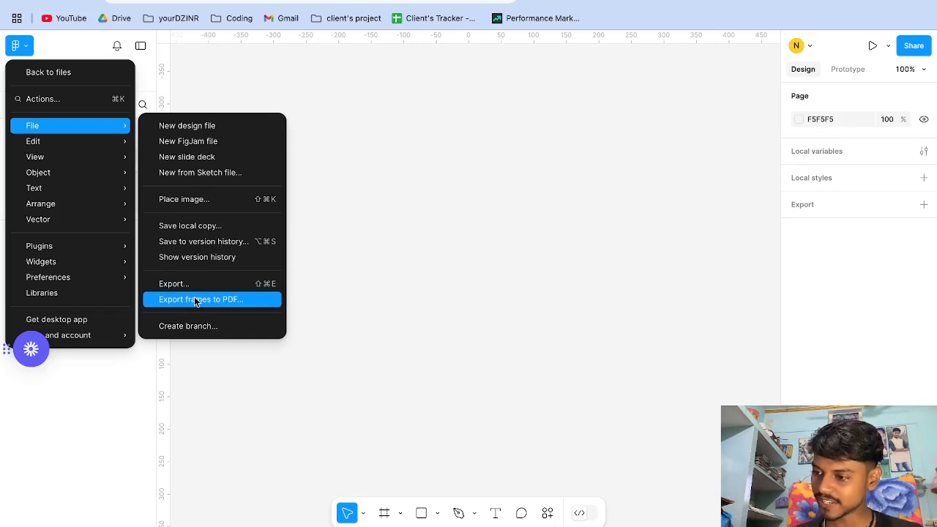
pyautogui.moveTo(69, 145)
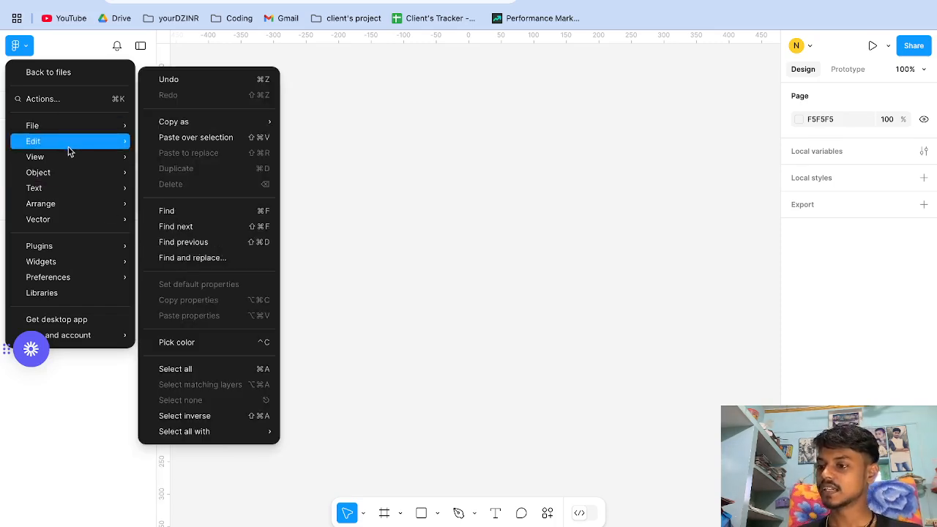
pyautogui.moveTo(212, 126)
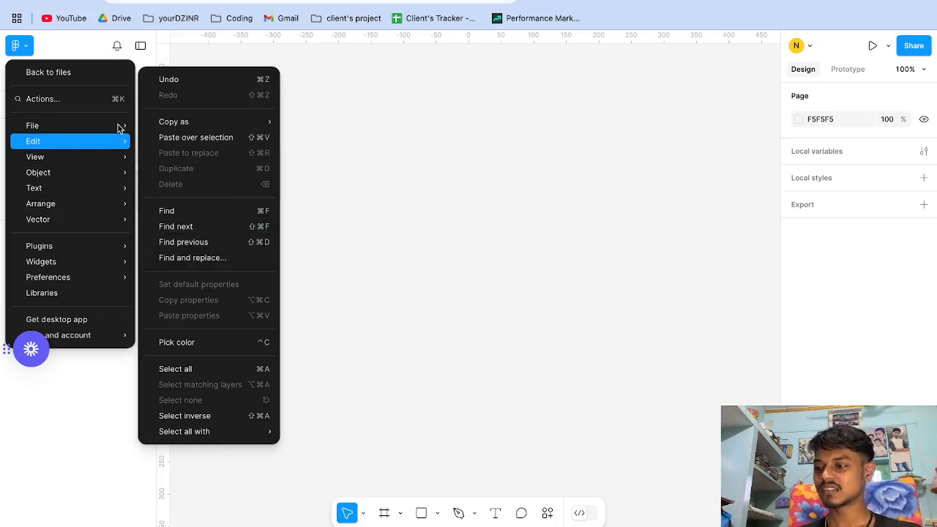
pyautogui.moveTo(90, 156)
pyautogui.moveTo(173, 156)
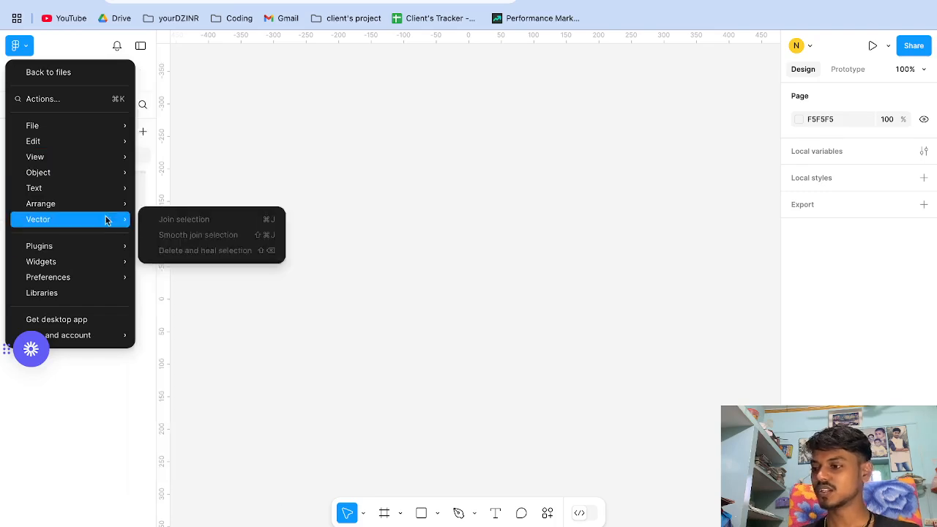
pyautogui.moveTo(89, 174)
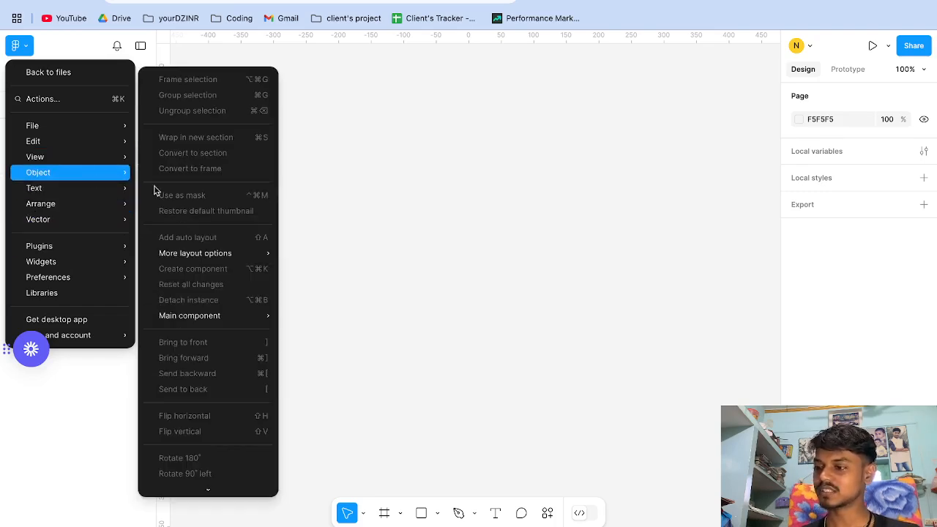
pyautogui.moveTo(111, 189)
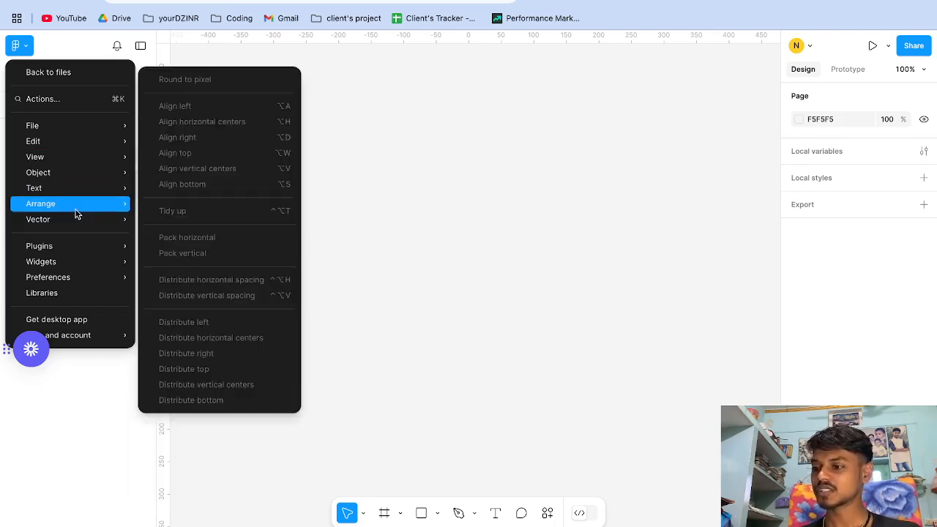
pyautogui.moveTo(121, 220)
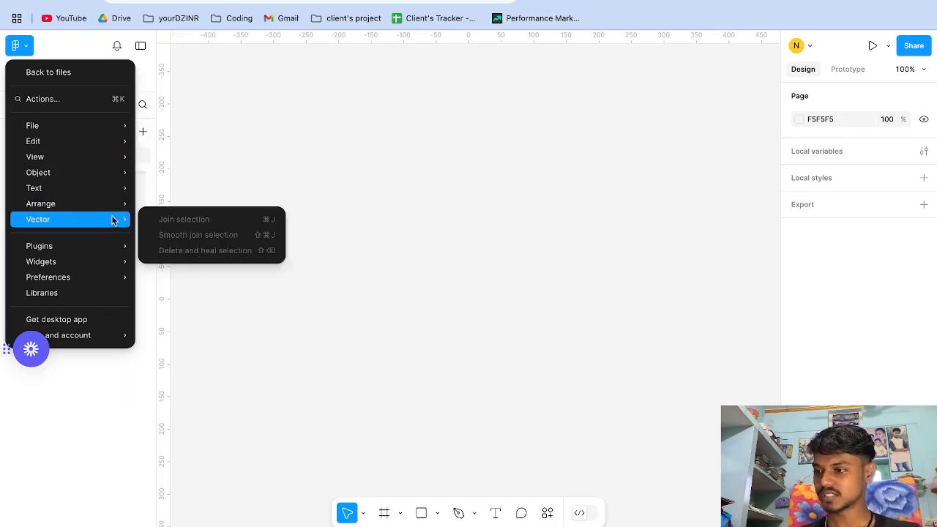
pyautogui.moveTo(118, 276)
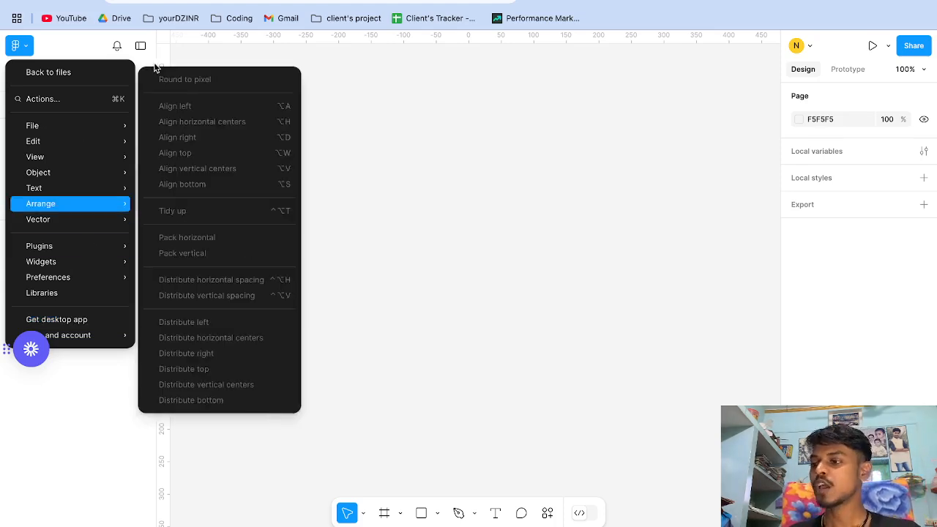
pyautogui.click(407, 90)
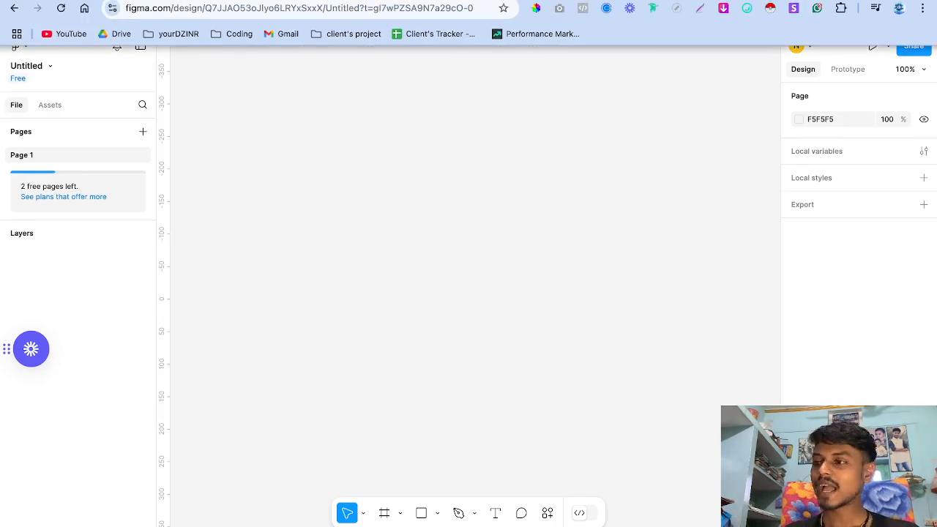
pyautogui.click(85, 0)
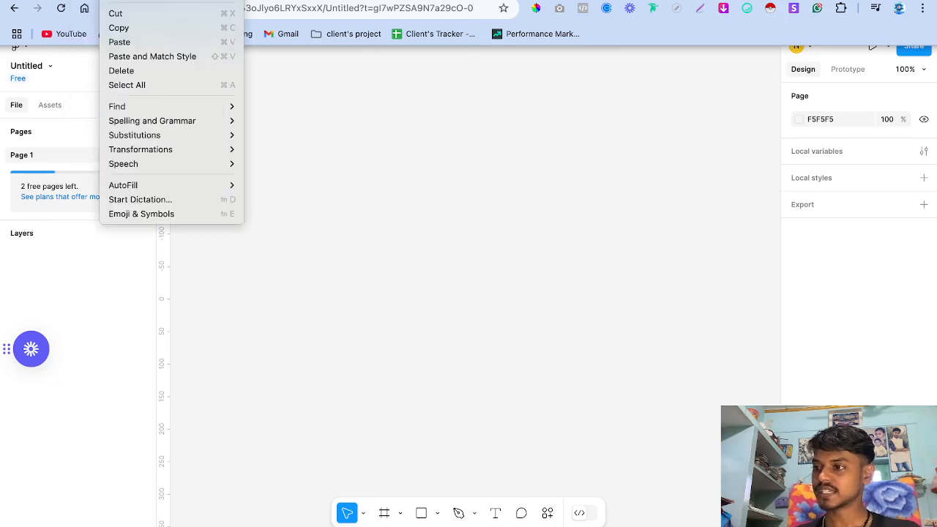
pyautogui.click(376, 253)
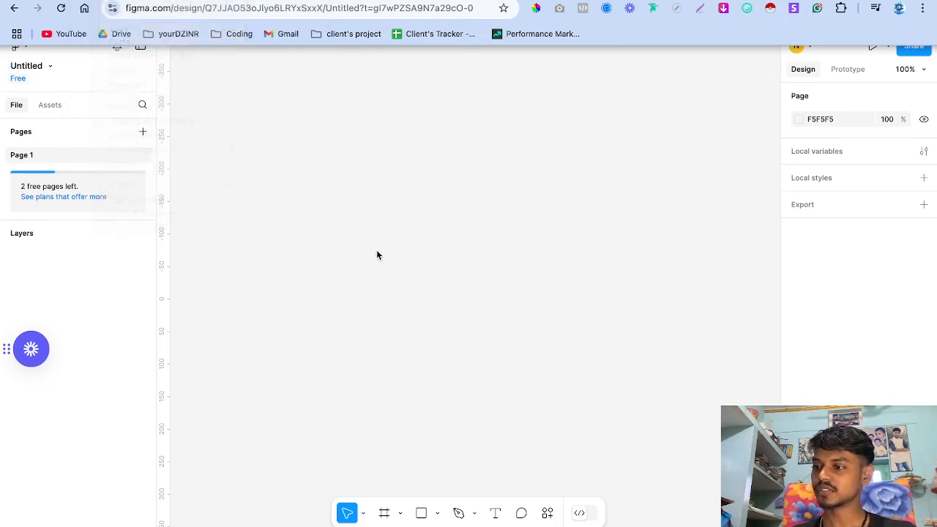
pyautogui.click(23, 47)
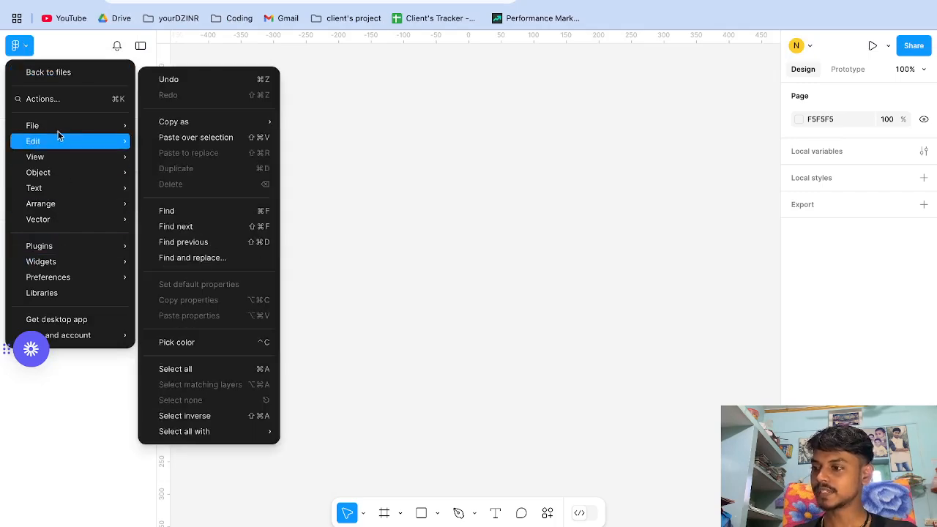
pyautogui.click(391, 143)
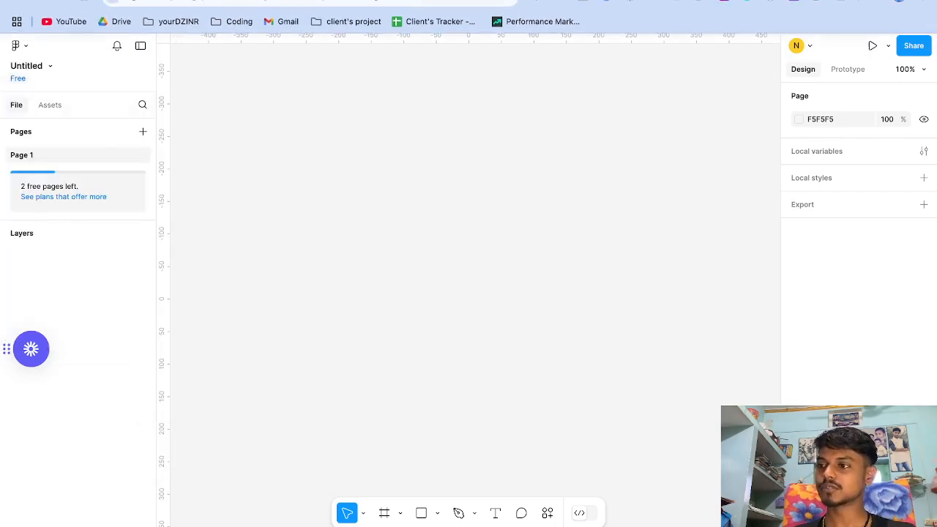
pyautogui.click(113, 0)
pyautogui.click(79, 0)
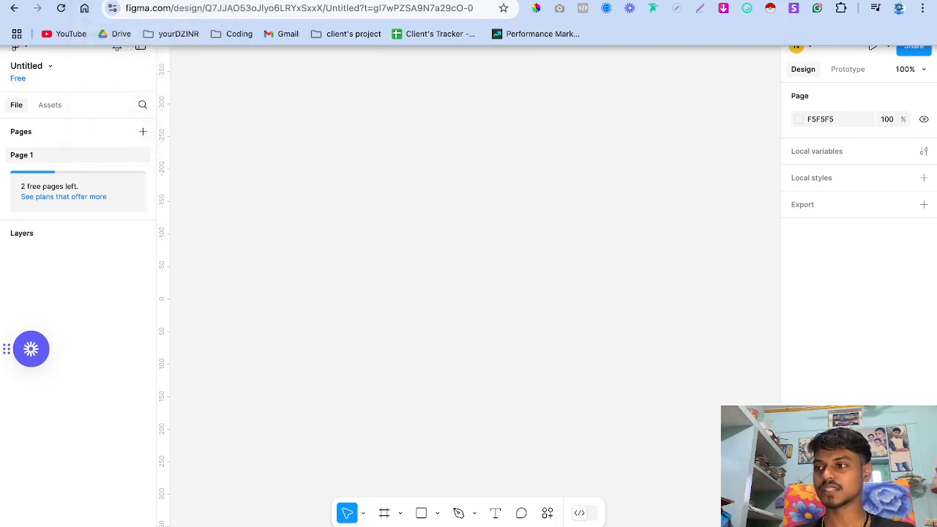
pyautogui.click(130, 0)
pyautogui.moveTo(175, 0)
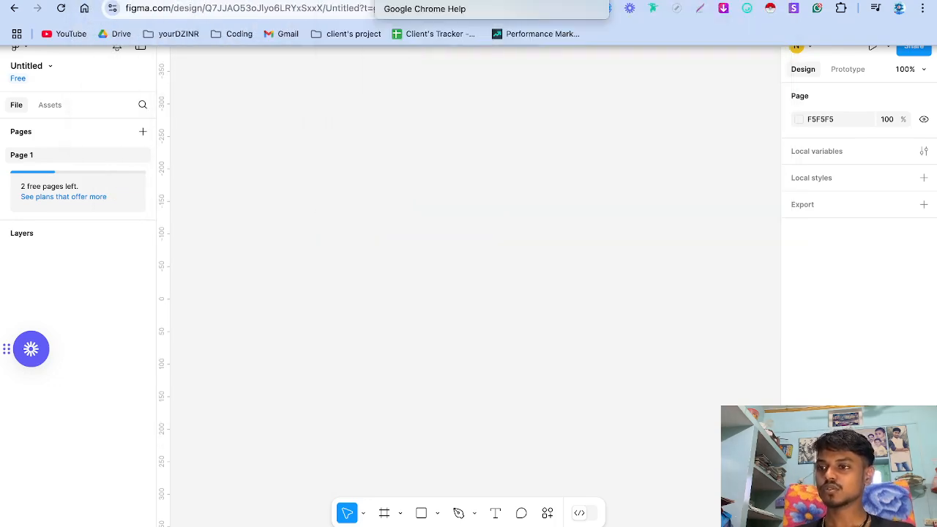
pyautogui.click(399, 307)
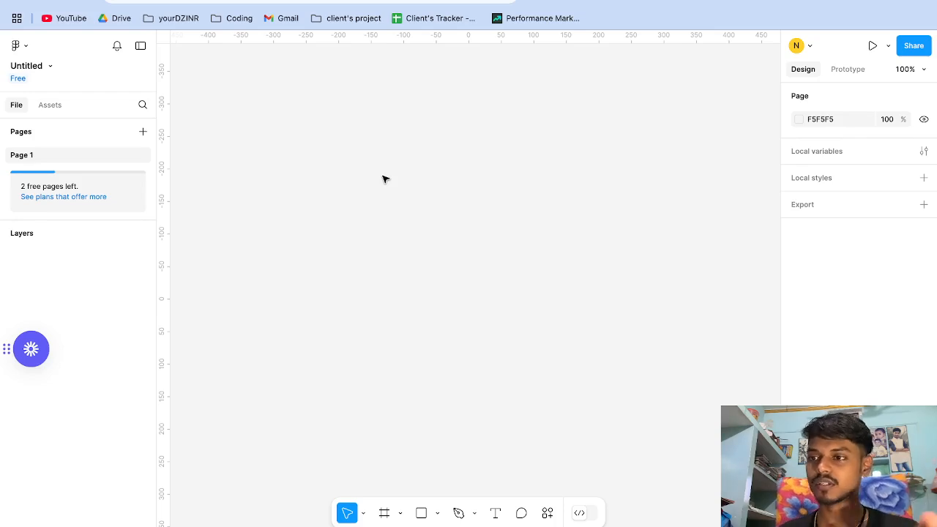
# - Rename the untitled design file as "Demo for YT"
pyautogui.click(29, 68)
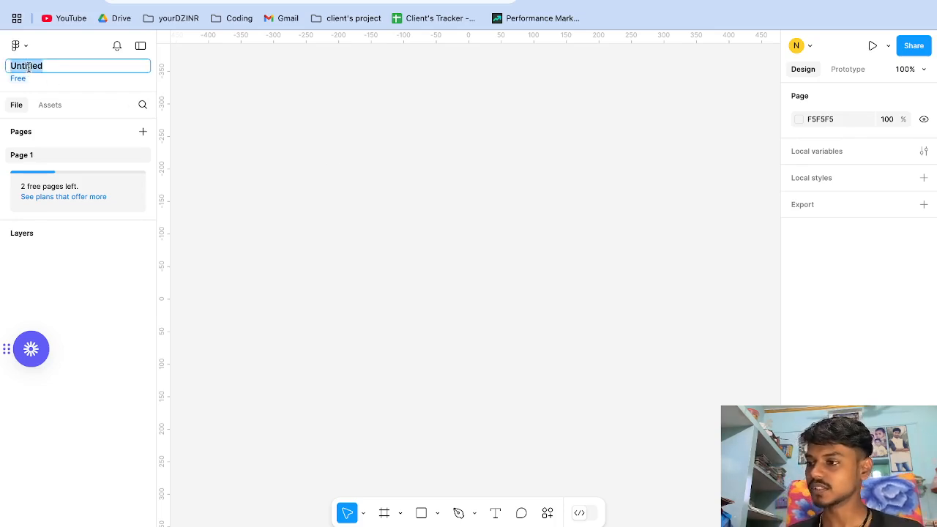
pyautogui.write('Dome')
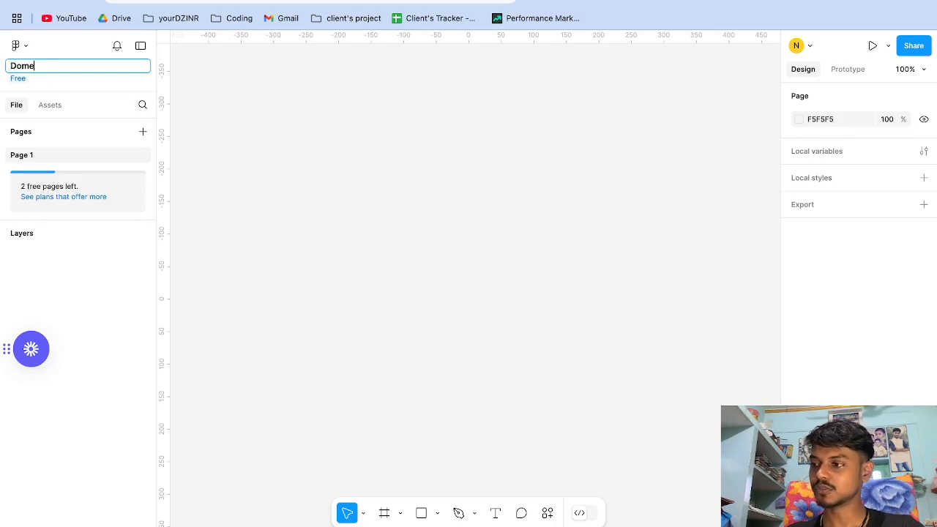
pyautogui.press('BackSpace')
pyautogui.press('BackSpace')
pyautogui.press('BackSpace')
pyautogui.write('emo ')
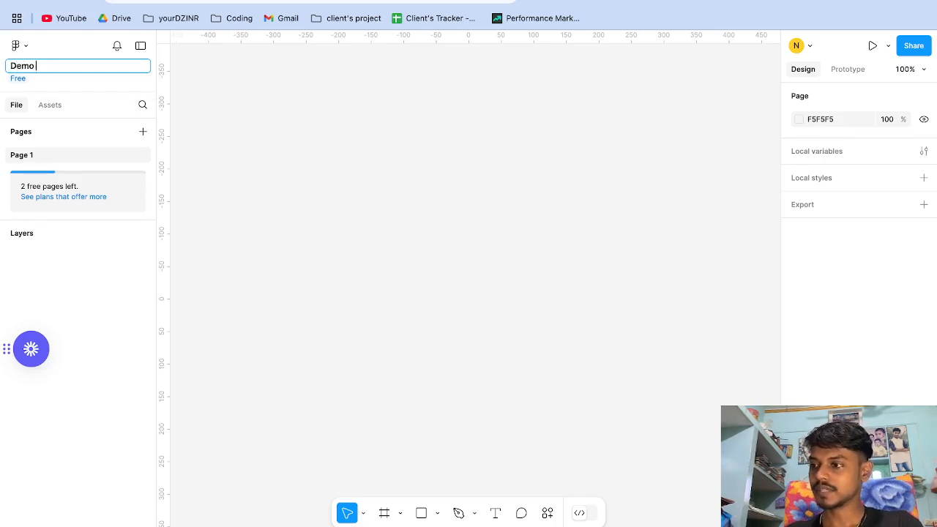
pyautogui.write('for YT')
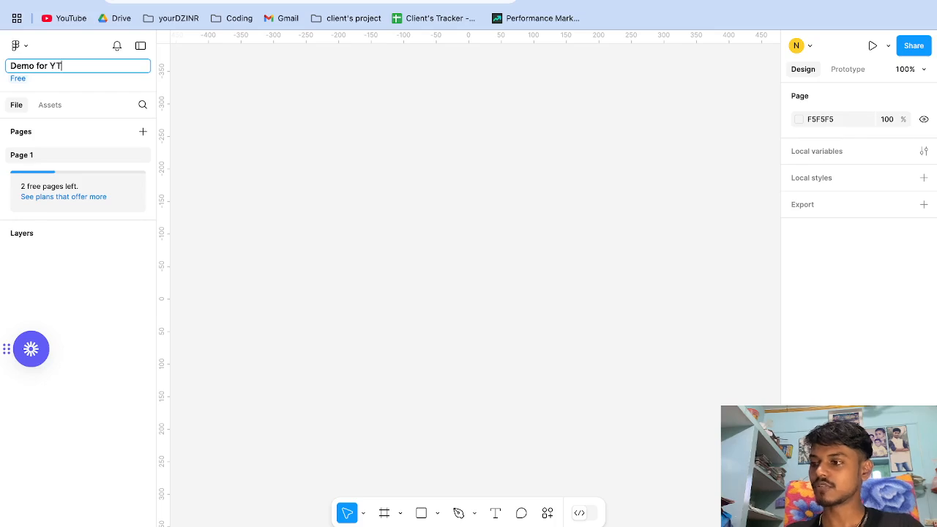
pyautogui.press('Return')
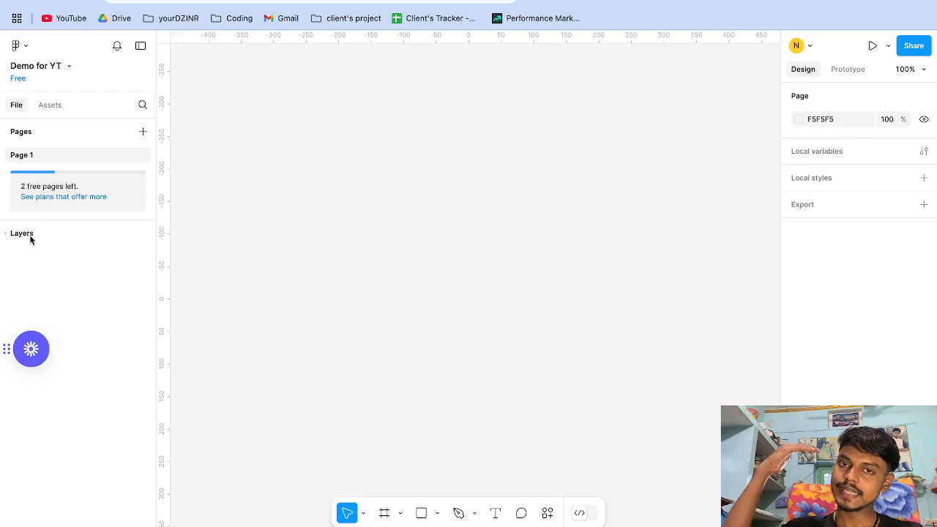
pyautogui.moveTo(32, 339)
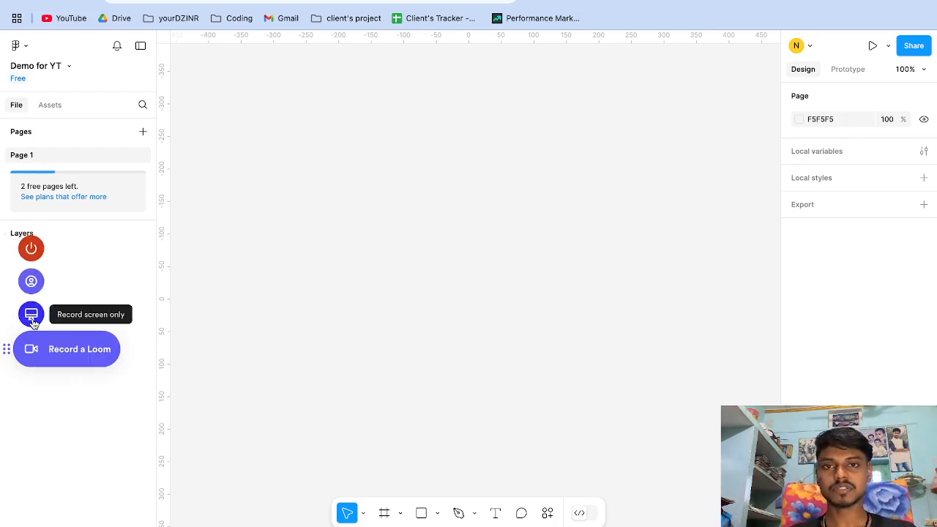
pyautogui.click(31, 316)
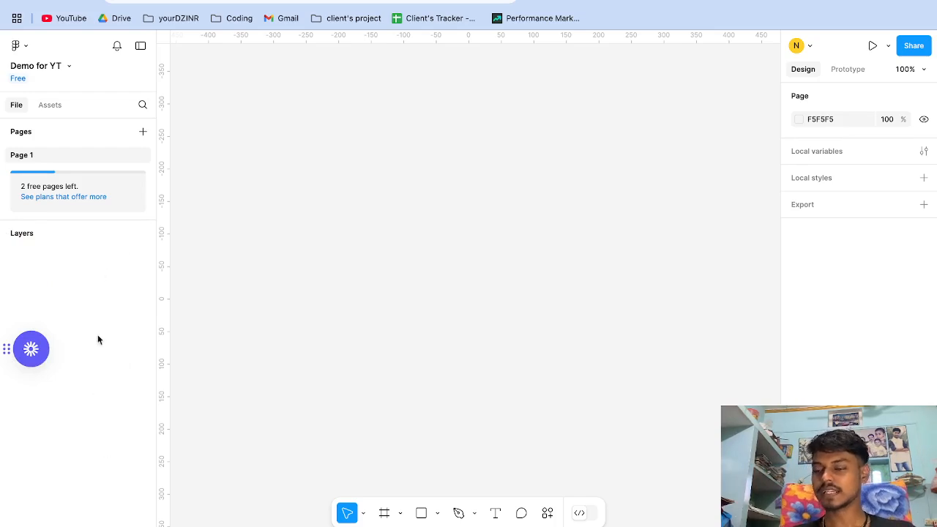
# - Draw a rectangle about 484 by 387 on the empty canvas
pyautogui.click(420, 514)
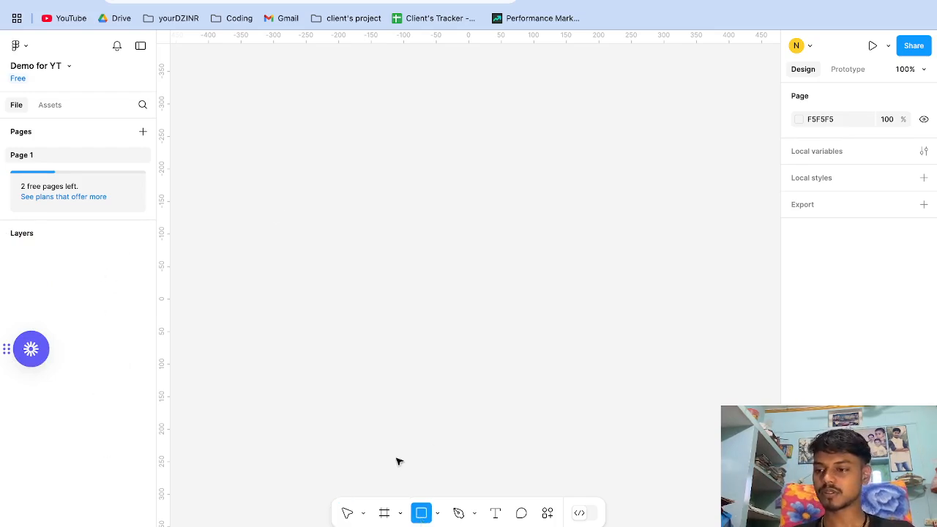
pyautogui.moveTo(231, 113); pyautogui.dragTo(545, 364)
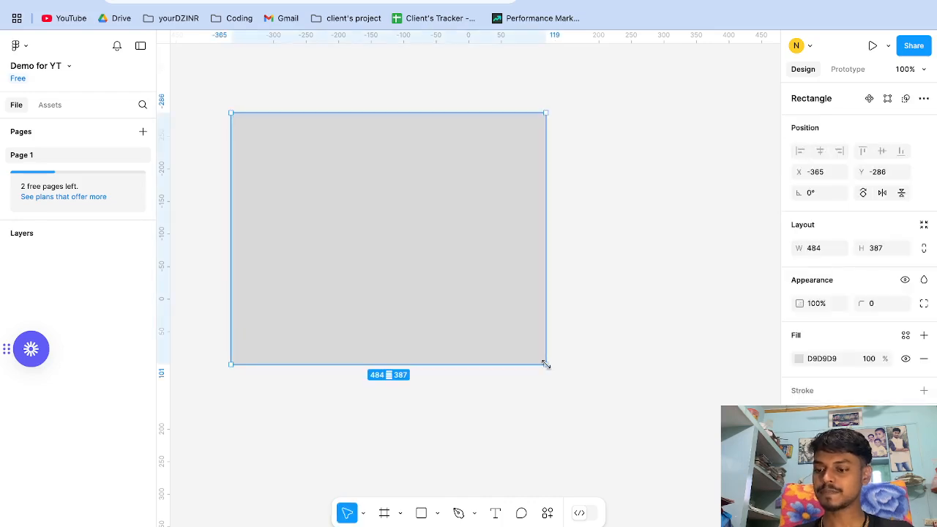
pyautogui.click(563, 356)
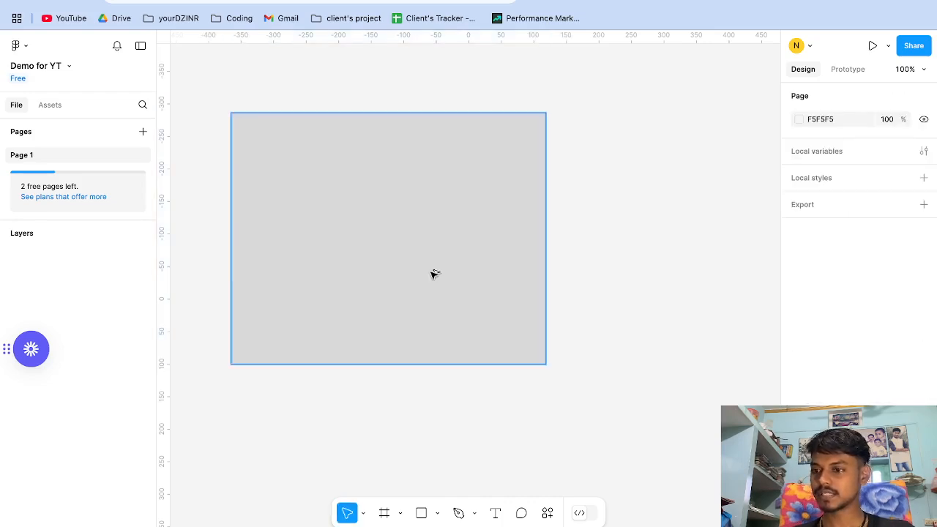
# - Make three same-size copies of the rectangle, overlapping one another and offset to the right of and below the original
pyautogui.moveTo(433, 276); pyautogui.dragTo(515, 426)
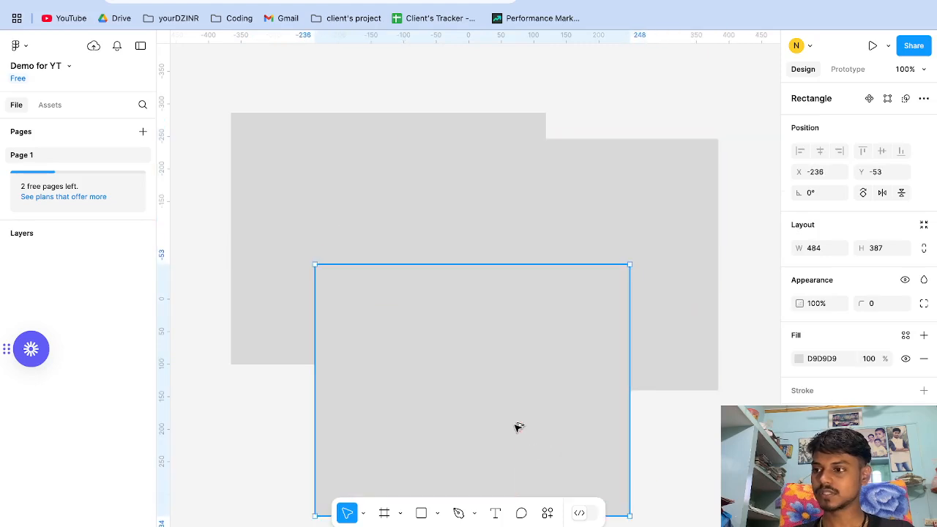
pyautogui.moveTo(499, 371); pyautogui.dragTo(655, 392)
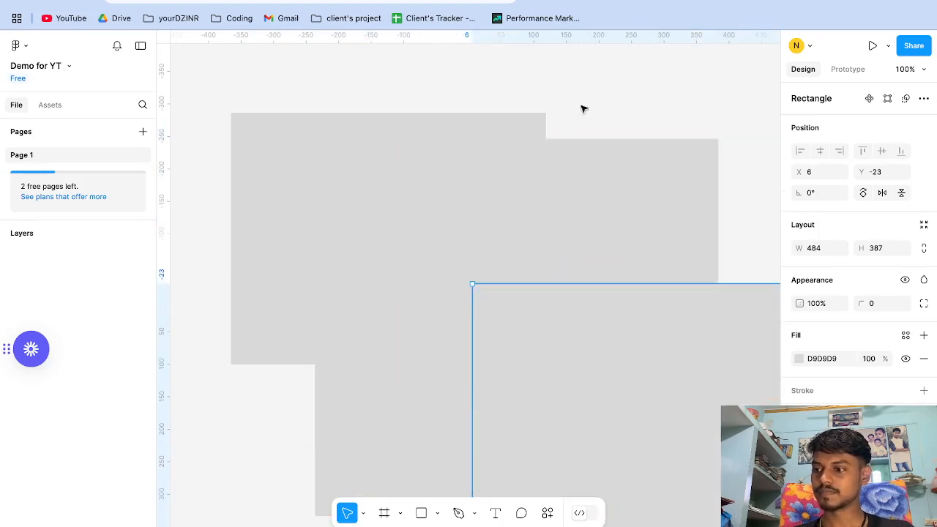
pyautogui.click(550, 96)
# - Expand the layers list and select Rectangle 2 on the canvas
pyautogui.click(46, 236)
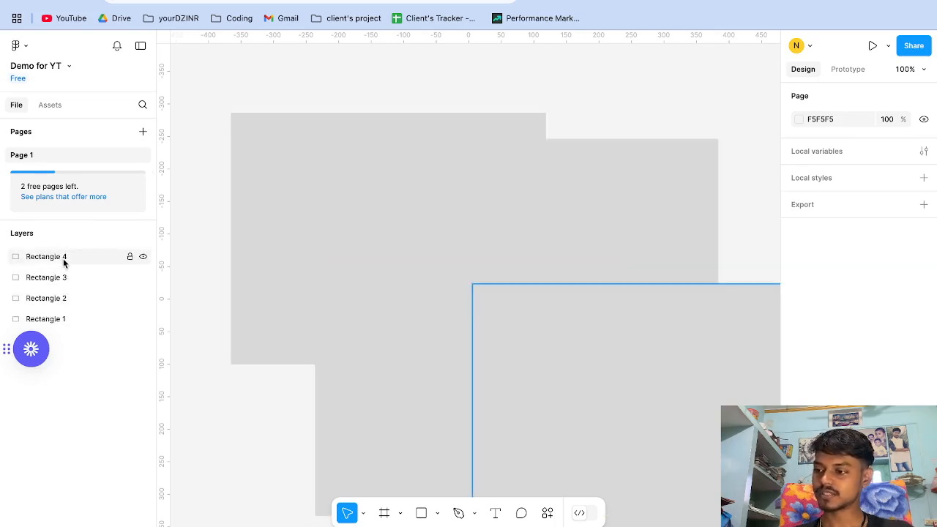
pyautogui.click(441, 213)
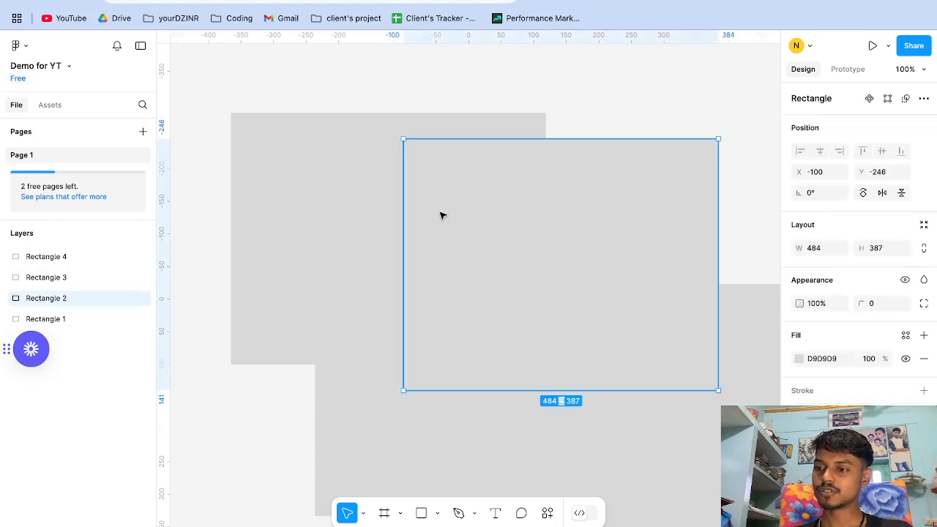
# - Fill Rectangle 2 with red D51B1B and Rectangle 4 with dark maroon 340707
pyautogui.click(799, 359)
pyautogui.click(759, 234)
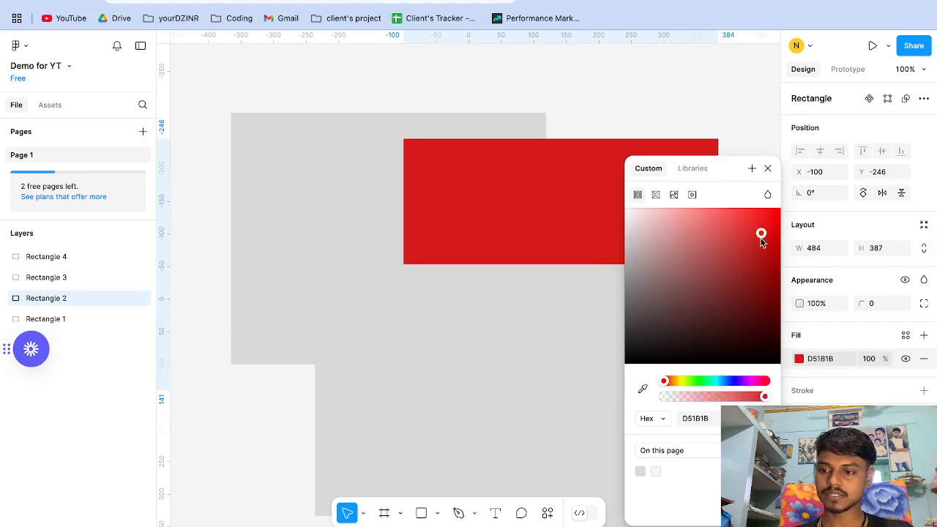
pyautogui.click(529, 424)
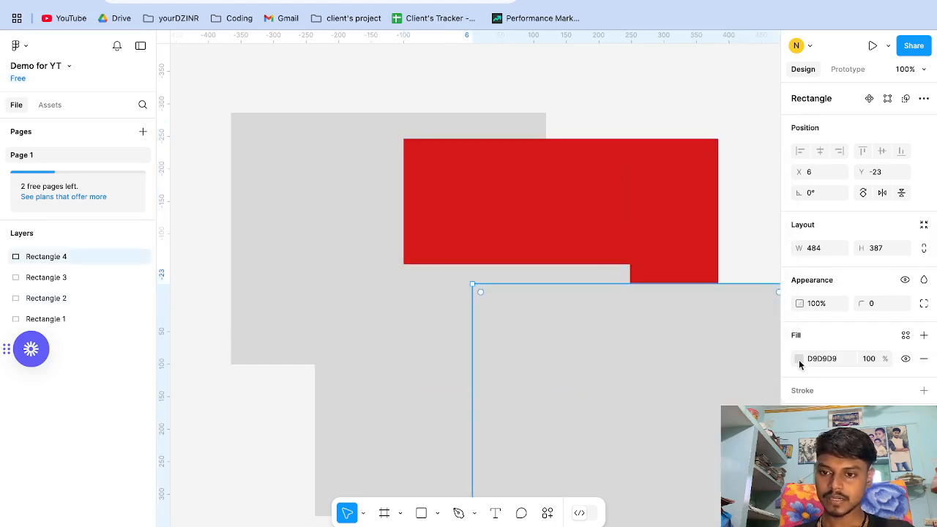
pyautogui.click(800, 358)
pyautogui.click(761, 334)
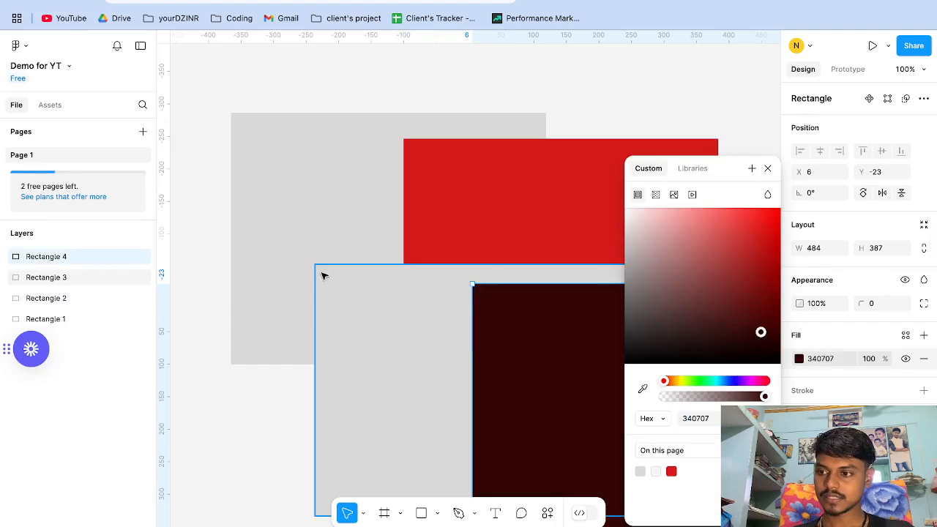
# - Fill Rectangle 3 with a bright green and deselect it
pyautogui.click(355, 324)
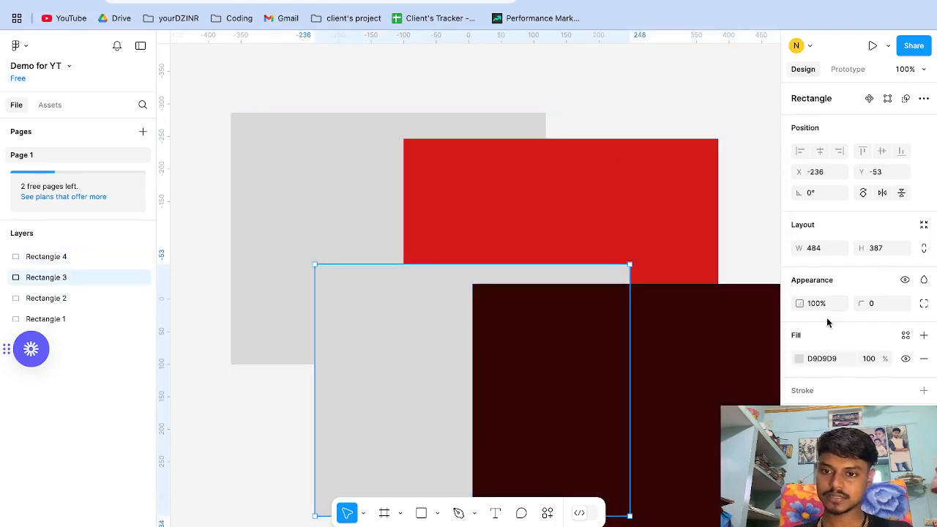
pyautogui.click(800, 358)
pyautogui.click(697, 381)
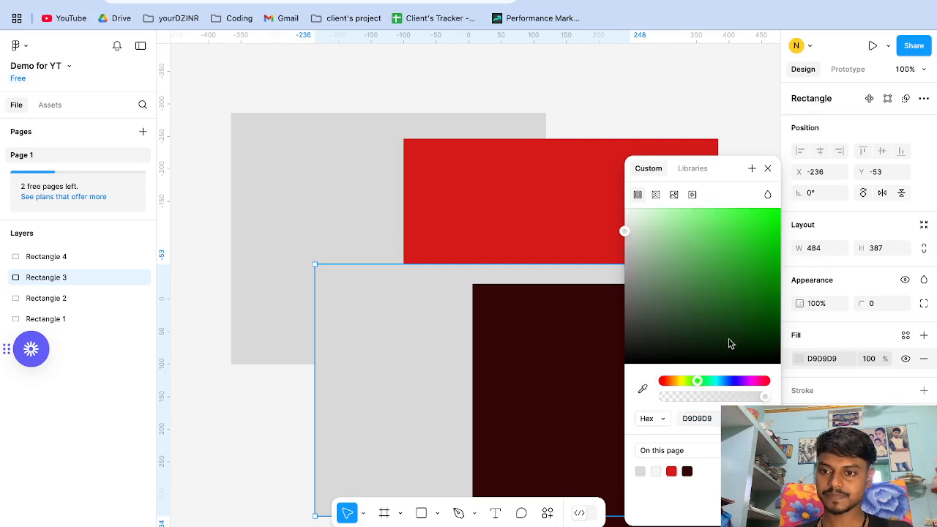
pyautogui.click(762, 265)
pyautogui.click(188, 242)
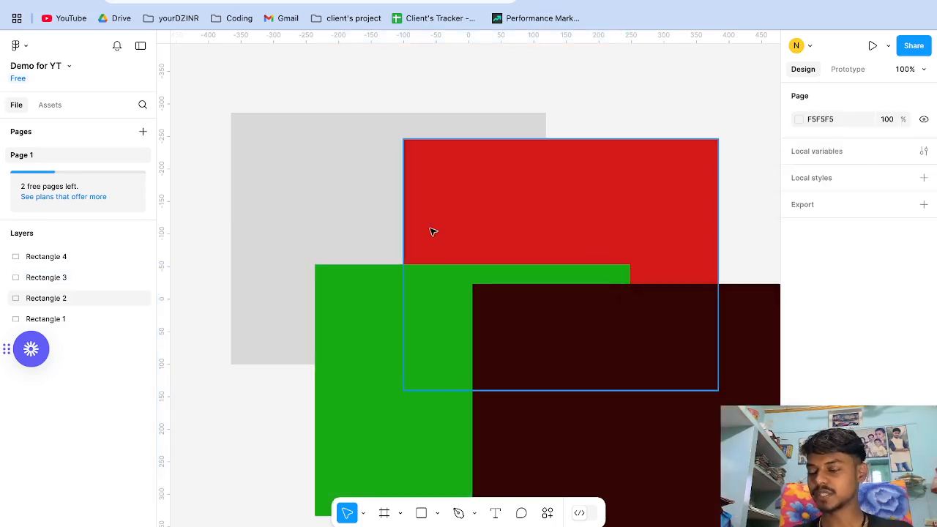
# - Reorder the layers so the red Rectangle 2 sits at the top of the stack, above Rectangle 4
pyautogui.click(92, 300)
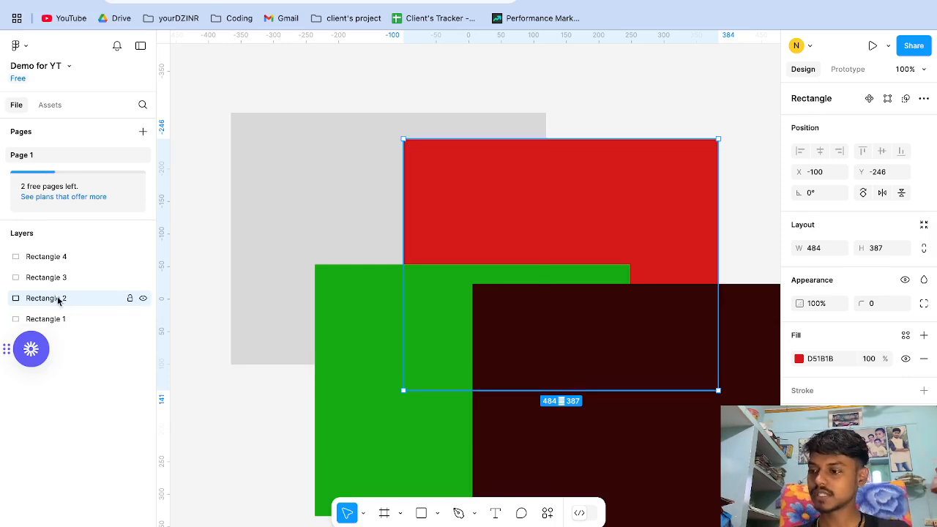
pyautogui.moveTo(59, 300); pyautogui.dragTo(53, 255)
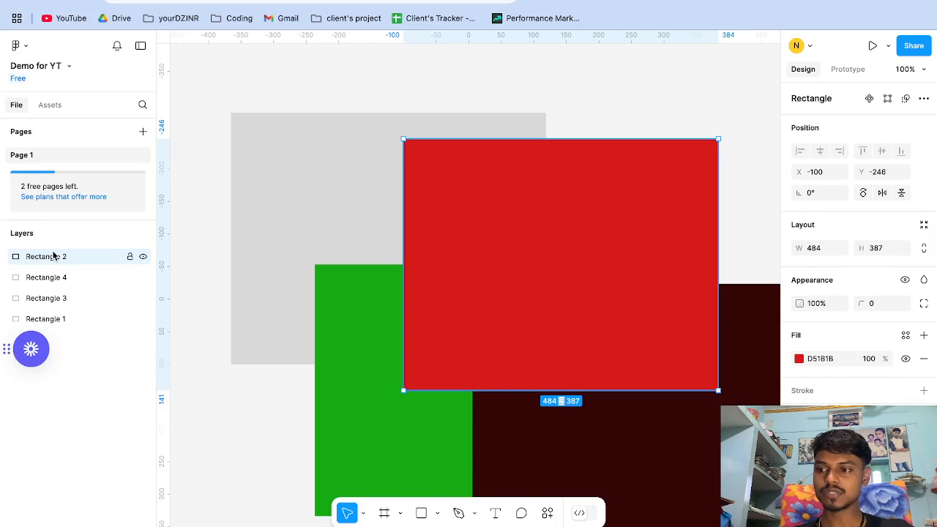
pyautogui.click(208, 260)
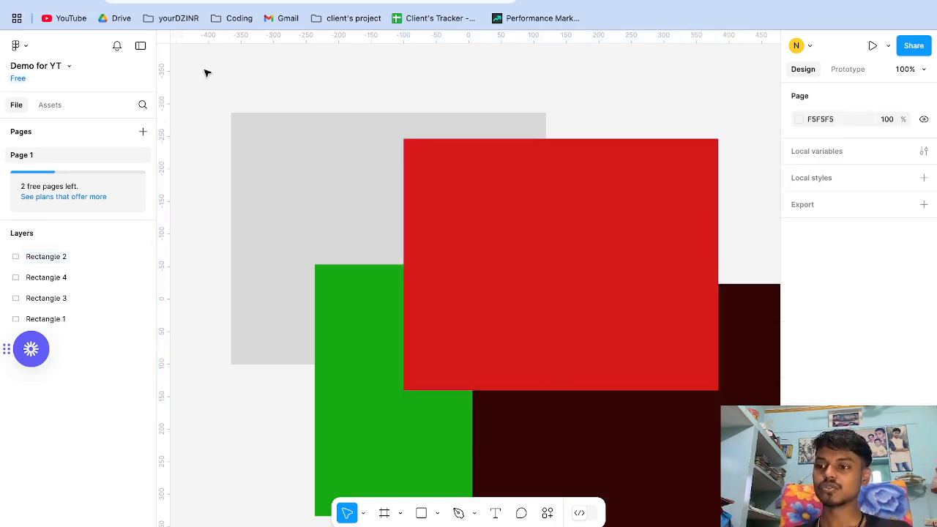
# - Select the gray and red rectangles together with a marquee and shift both about 168 to the right and 35 down
pyautogui.click(260, 153)
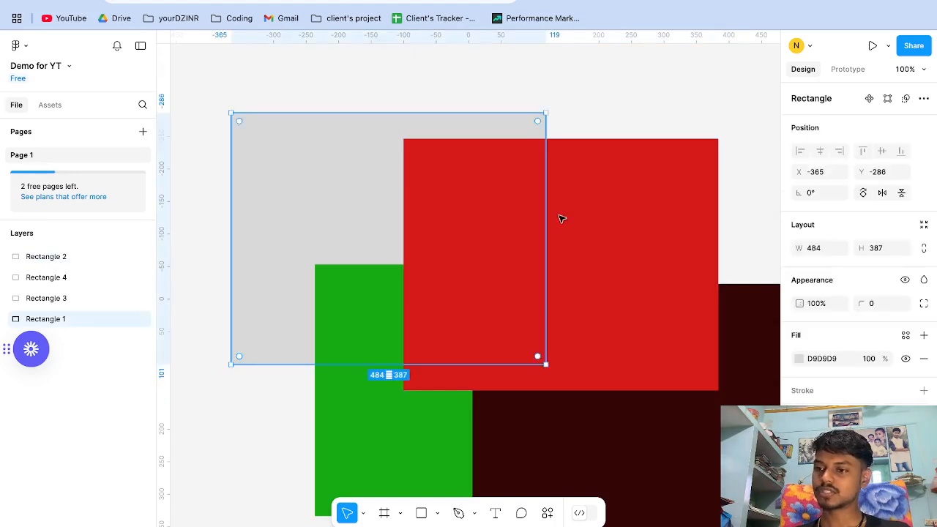
pyautogui.click(666, 238)
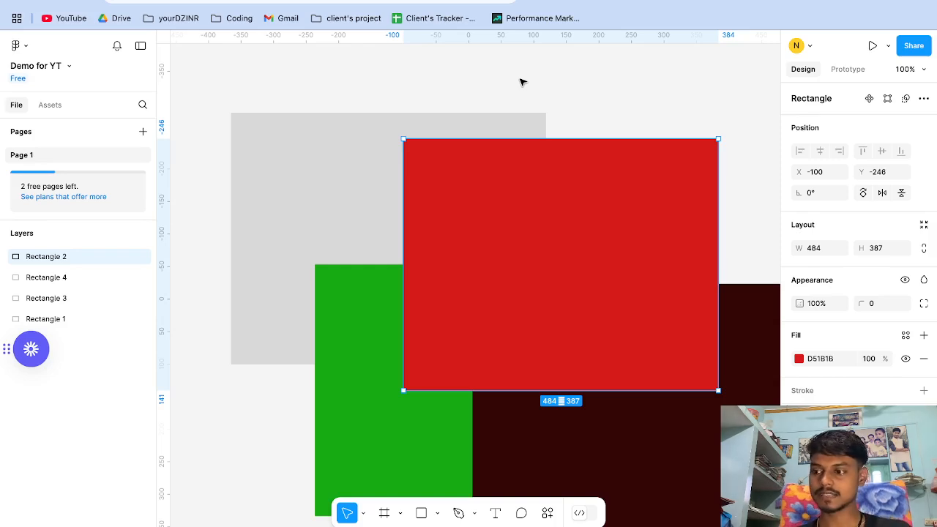
pyautogui.click(521, 82)
pyautogui.moveTo(520, 79); pyautogui.dragTo(624, 196)
pyautogui.click(569, 98)
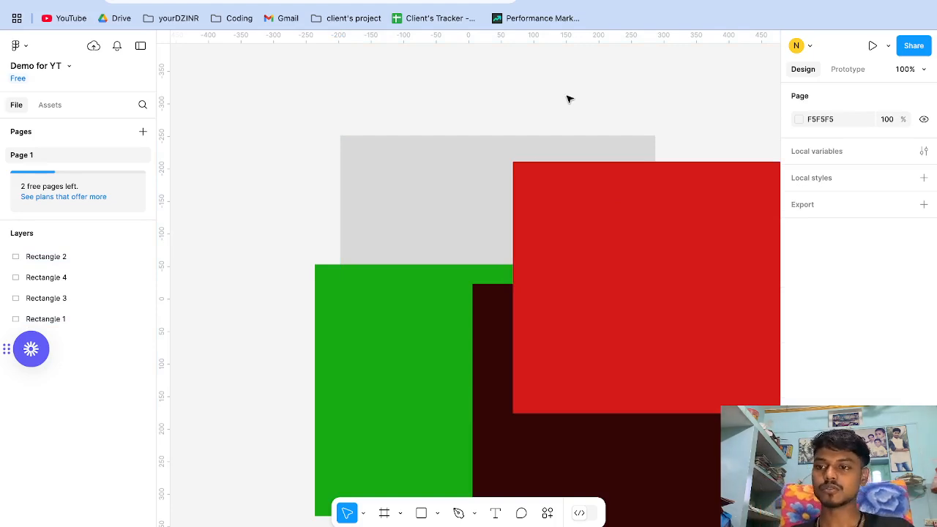
pyautogui.moveTo(569, 99); pyautogui.dragTo(578, 227)
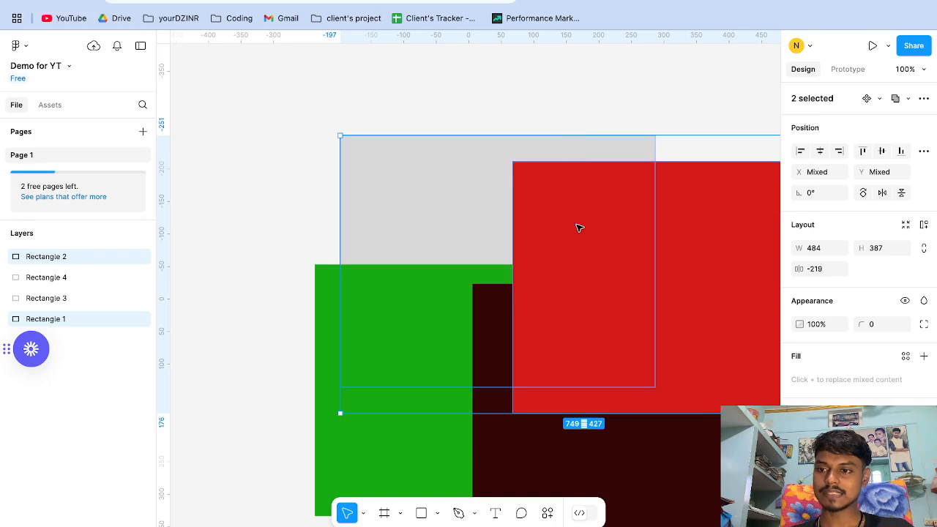
pyautogui.click(505, 102)
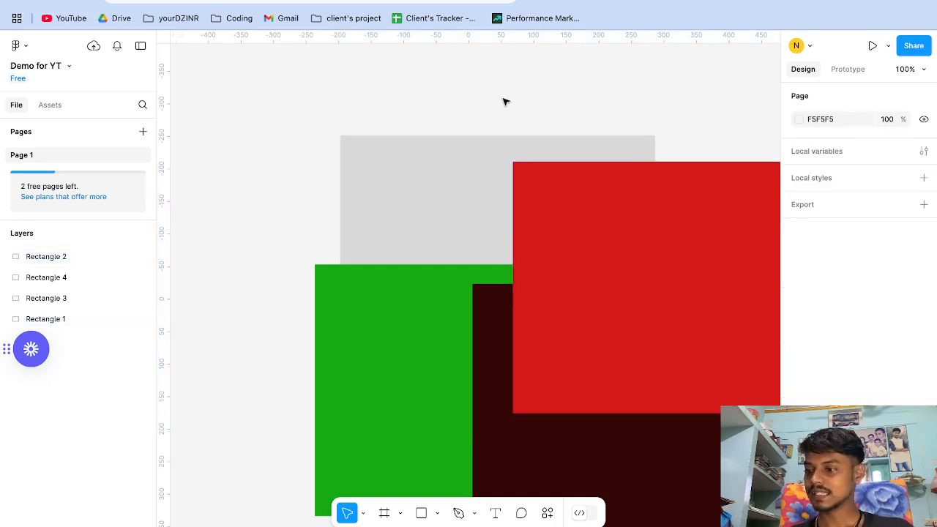
# - Select Rectangle 1 and Rectangle 2 in the layers list and move the pair left and slightly up to about X -376, Y -266
pyautogui.click(61, 320)
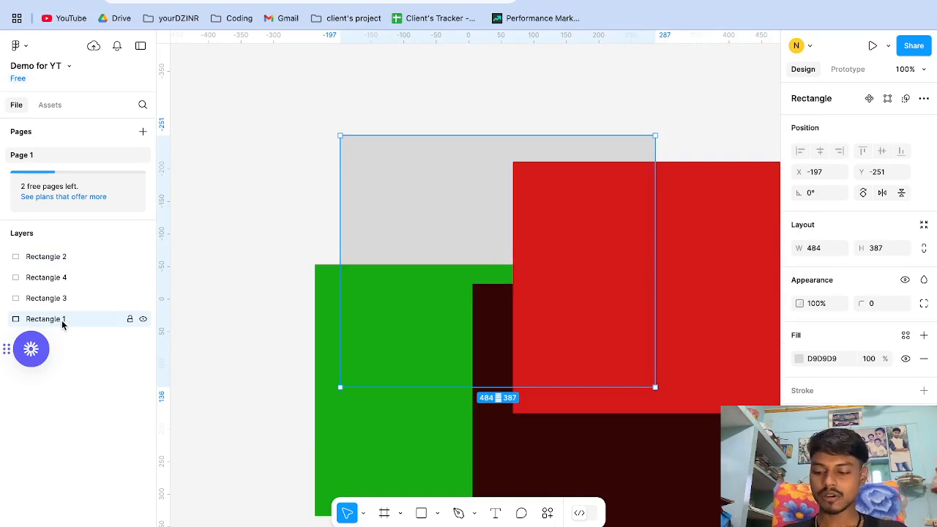
pyautogui.keyDown('shift'); pyautogui.click(38, 258); pyautogui.keyUp('shift')
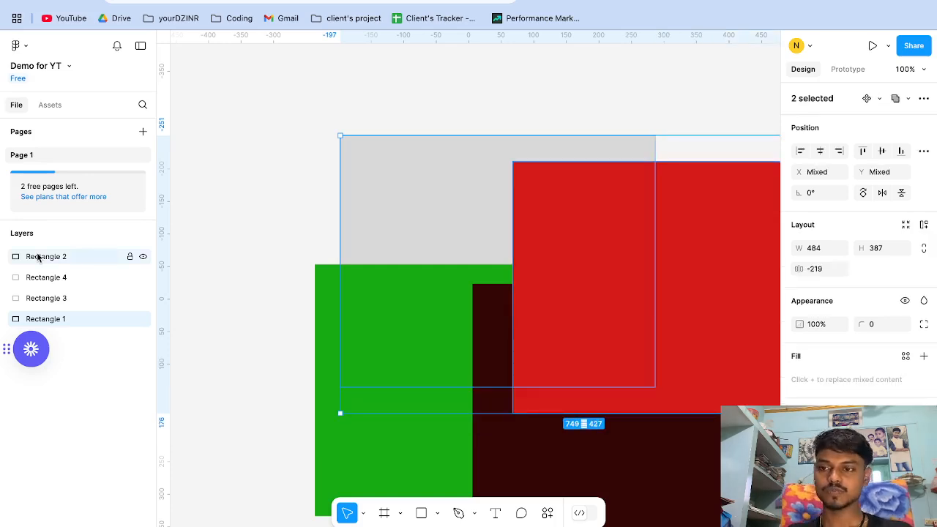
pyautogui.moveTo(571, 276); pyautogui.dragTo(456, 264)
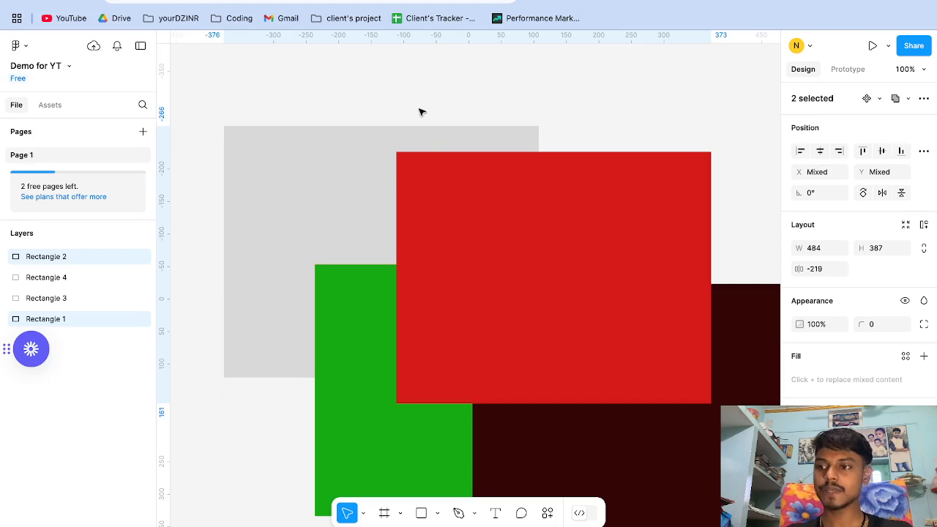
pyautogui.click(410, 65)
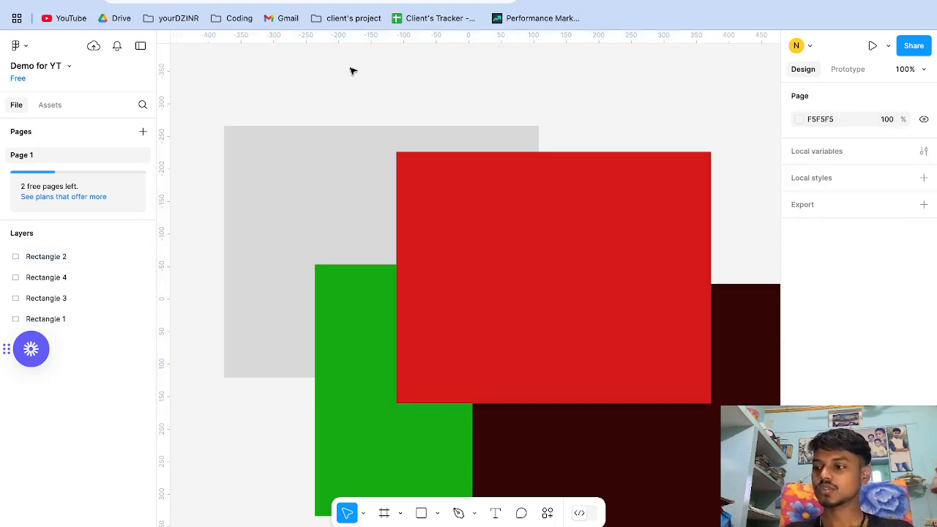
# - Select all four rectangles with a marquee, delete them, and undo the deletion
pyautogui.moveTo(350, 68); pyautogui.dragTo(642, 441)
pyautogui.press('Delete')
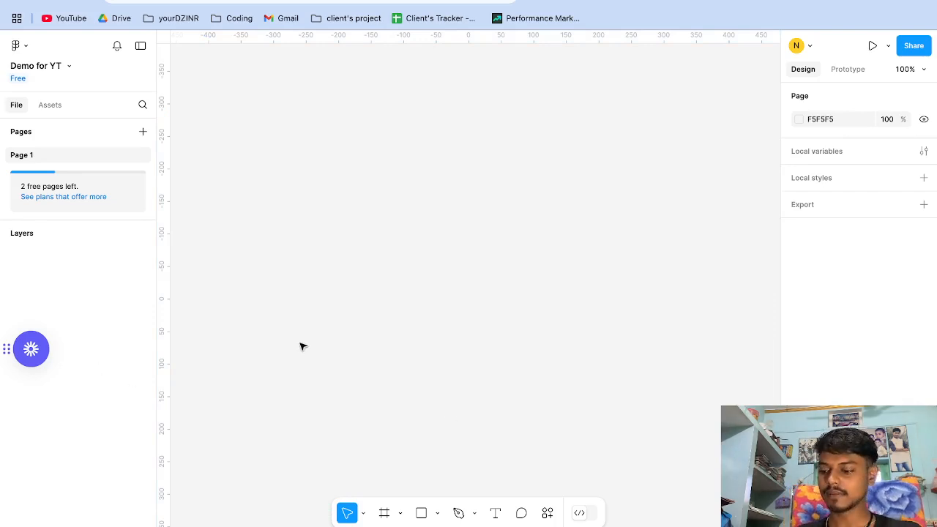
pyautogui.hotkey('ctrl', 'z')
pyautogui.click(550, 106)
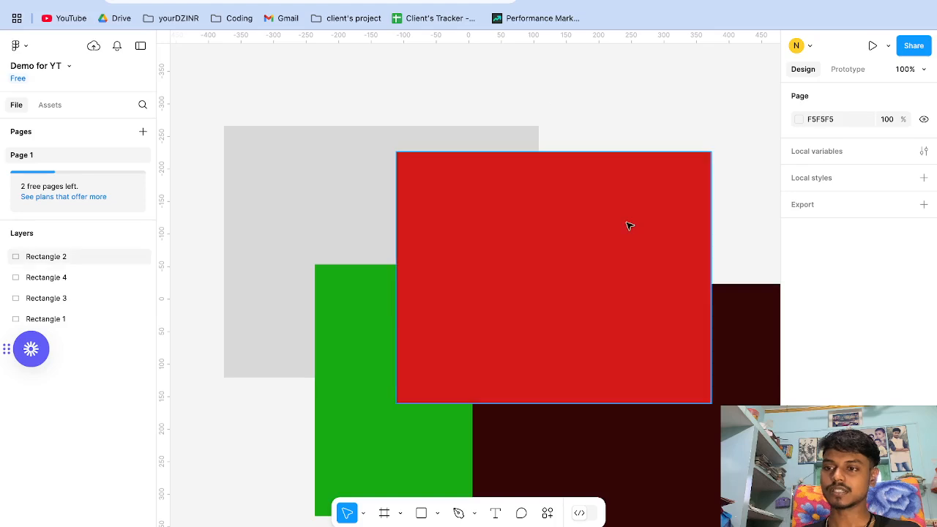
# - Move the red rectangle to the right by changing its position to about X 153, Y -225
pyautogui.hscroll(5, 628, 226)
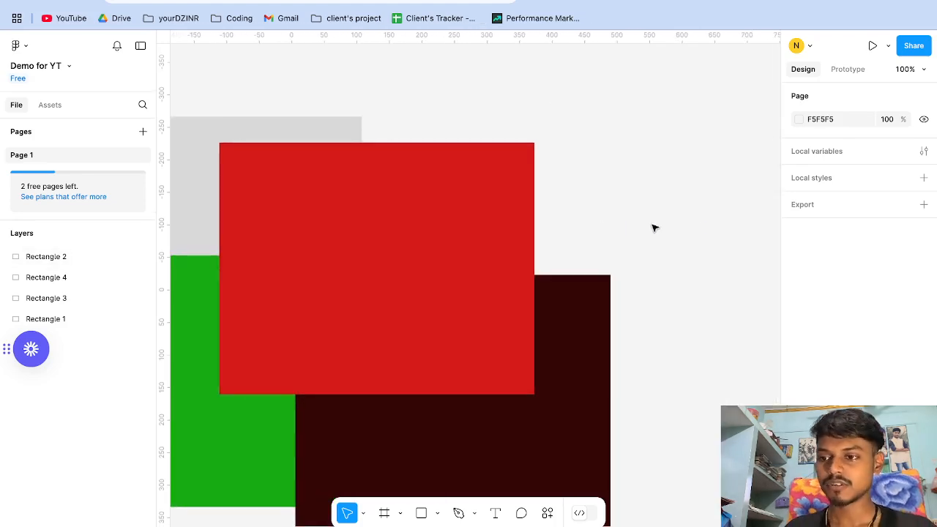
pyautogui.click(512, 195)
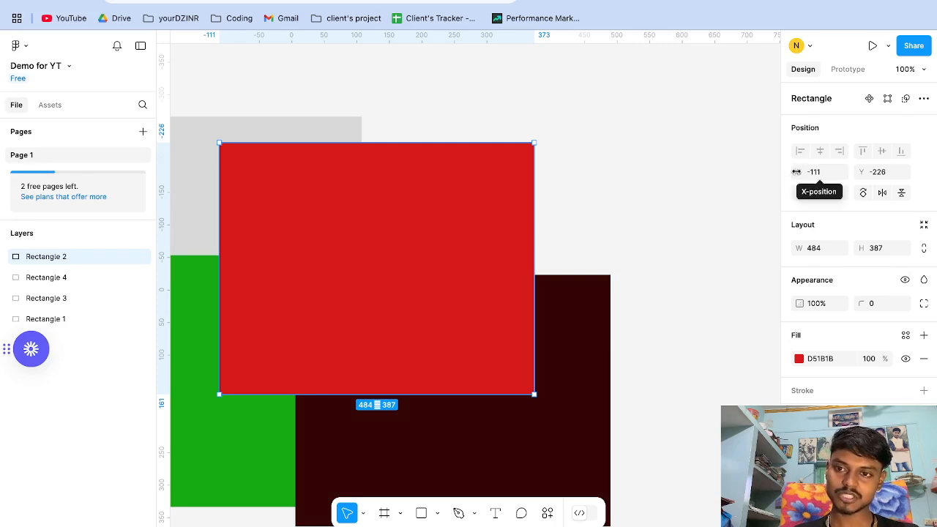
pyautogui.moveTo(797, 172)
pyautogui.mouseDown()
pyautogui.moveTo(746, 171)
pyautogui.moveTo(870, 173)
pyautogui.moveTo(713, 184)
pyautogui.moveTo(849, 180)
pyautogui.moveTo(776, 182)
pyautogui.moveTo(826, 174)
pyautogui.moveTo(802, 173)
pyautogui.mouseUp()
pyautogui.moveTo(417, 226); pyautogui.dragTo(617, 226)
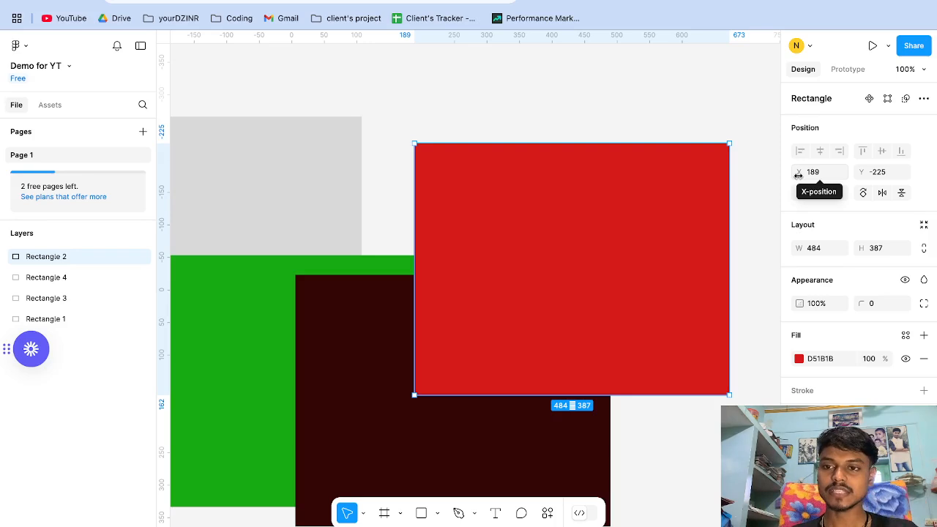
pyautogui.moveTo(798, 176)
pyautogui.mouseDown()
pyautogui.moveTo(341, 208)
pyautogui.moveTo(441, 197)
pyautogui.moveTo(801, 209)
pyautogui.moveTo(558, 216)
pyautogui.moveTo(751, 200)
pyautogui.moveTo(798, 176)
pyautogui.mouseUp()
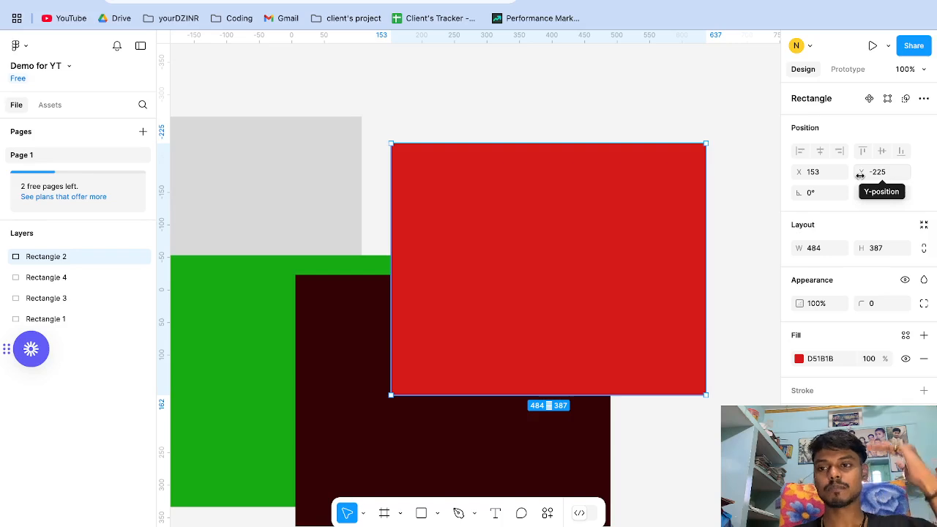
# - Tilt the red rectangle slightly and rotate it in 90° increments until its angle is -175°
pyautogui.moveTo(860, 176)
pyautogui.mouseDown()
pyautogui.moveTo(765, 175)
pyautogui.moveTo(929, 193)
pyautogui.moveTo(771, 178)
pyautogui.moveTo(791, 195)
pyautogui.moveTo(886, 204)
pyautogui.moveTo(866, 191)
pyautogui.moveTo(615, 212)
pyautogui.moveTo(895, 193)
pyautogui.moveTo(730, 199)
pyautogui.moveTo(864, 193)
pyautogui.mouseUp()
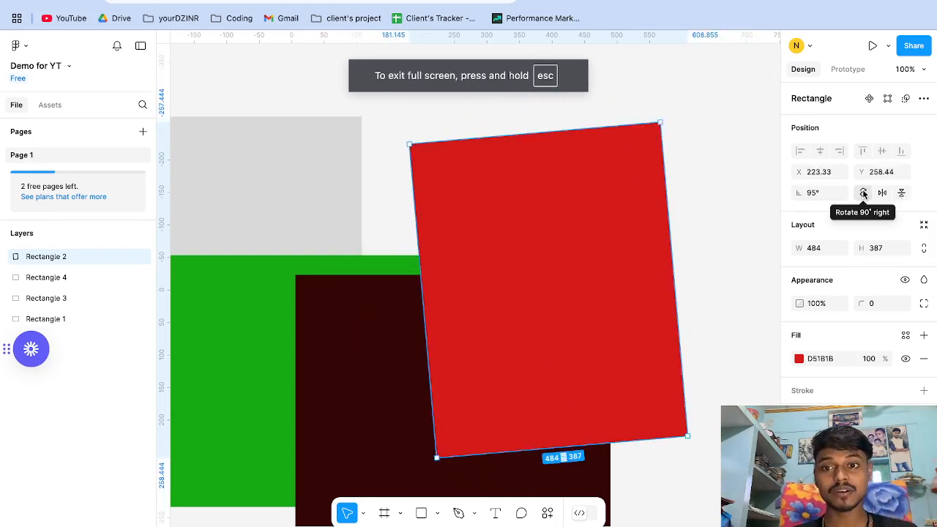
pyautogui.click(864, 193)
pyautogui.click(864, 192)
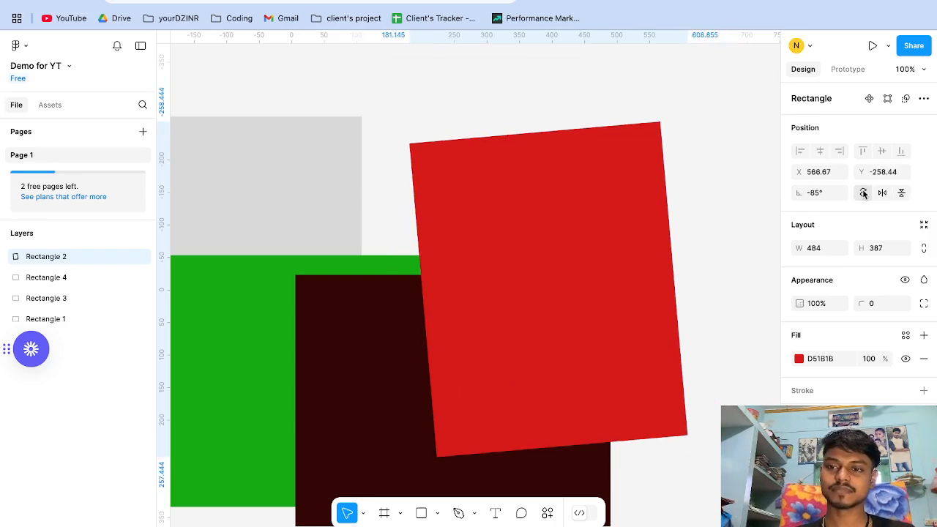
pyautogui.click(864, 193)
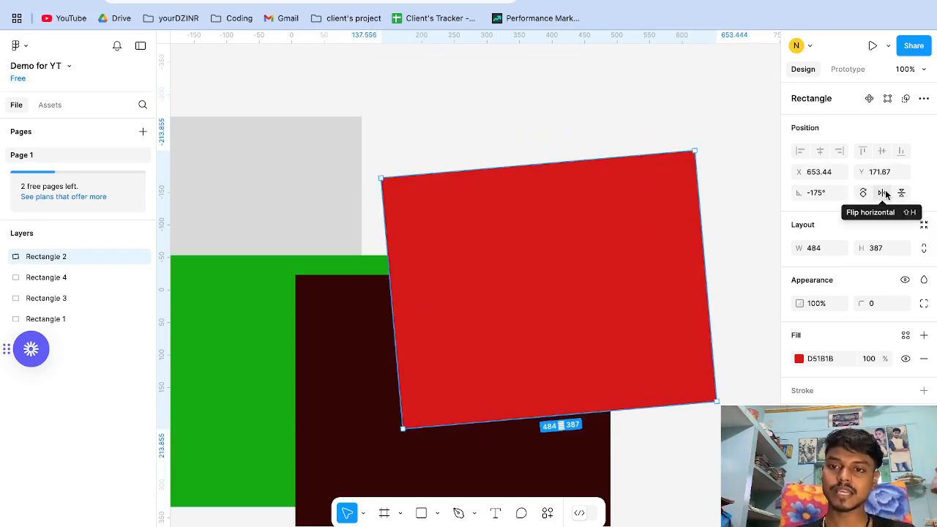
# - Flip the red rectangle horizontally and back, and flip it vertically and back
pyautogui.click(883, 193)
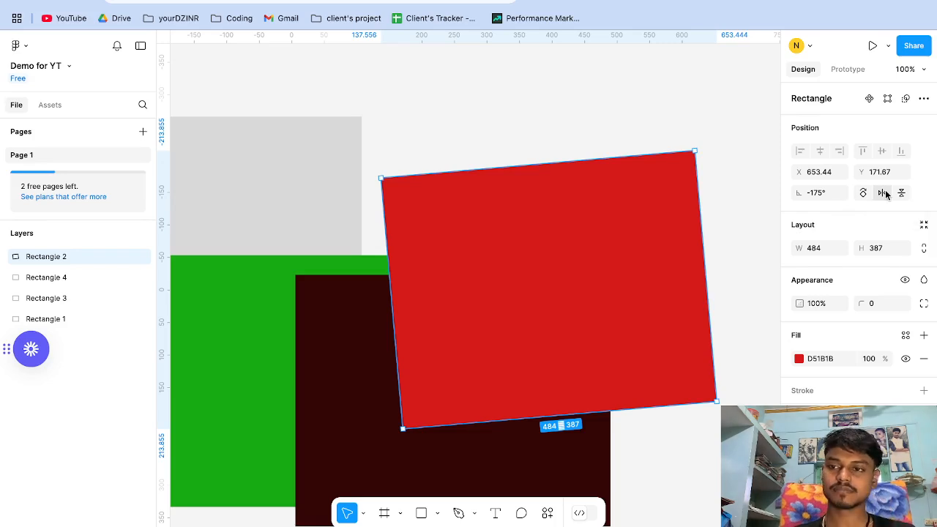
pyautogui.click(883, 193)
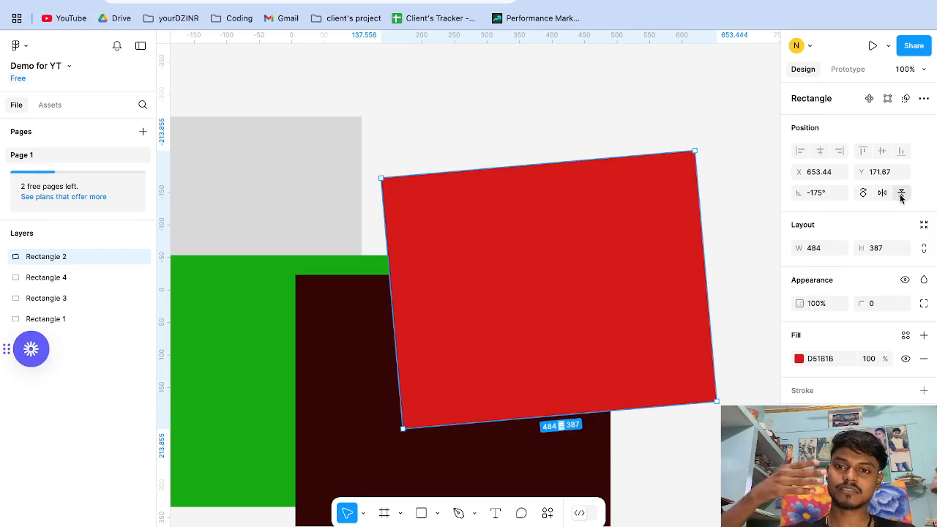
pyautogui.click(901, 192)
pyautogui.click(901, 193)
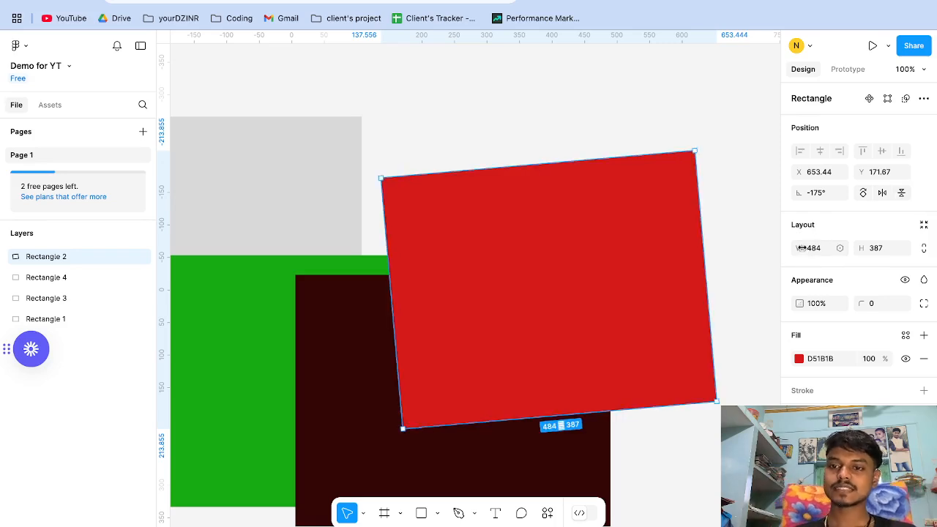
# - Set the red rectangle's width and height to 500 each, and undo both size changes
pyautogui.click(816, 249)
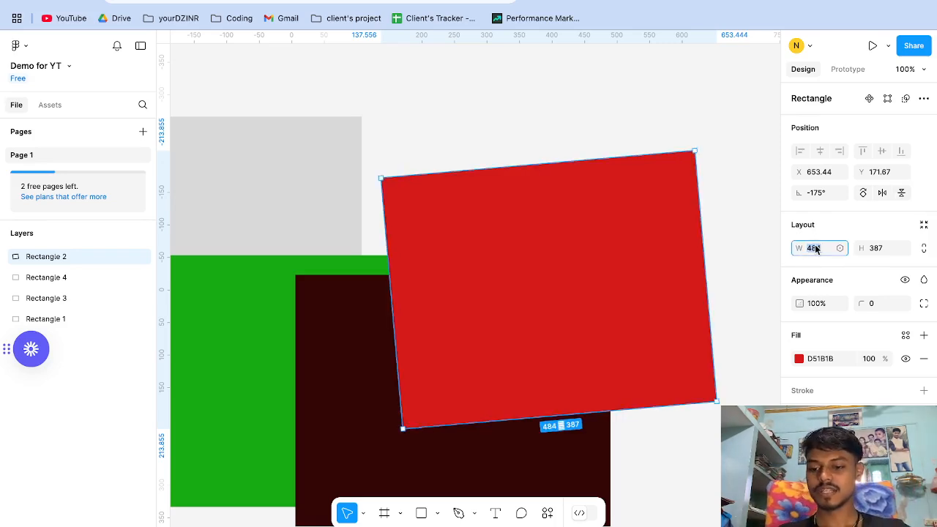
pyautogui.write('500')
pyautogui.press('Return')
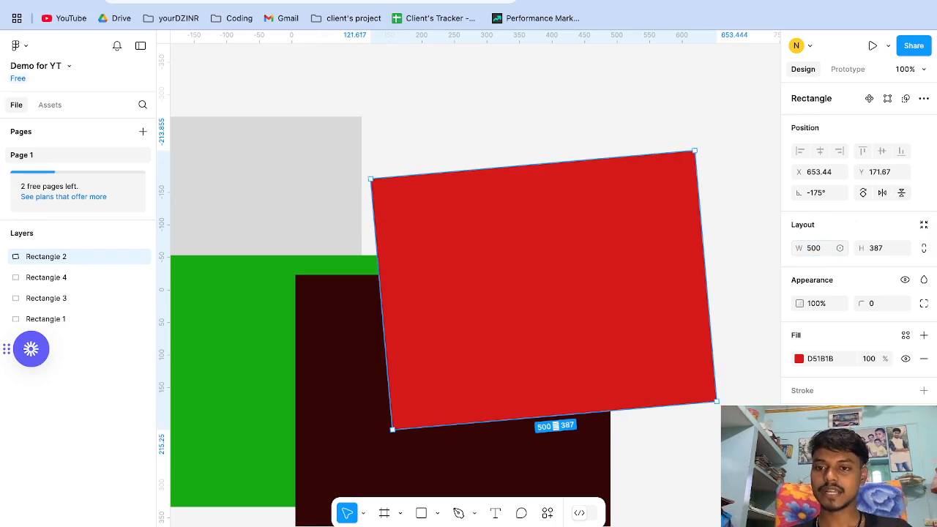
pyautogui.click(879, 247)
pyautogui.write('5')
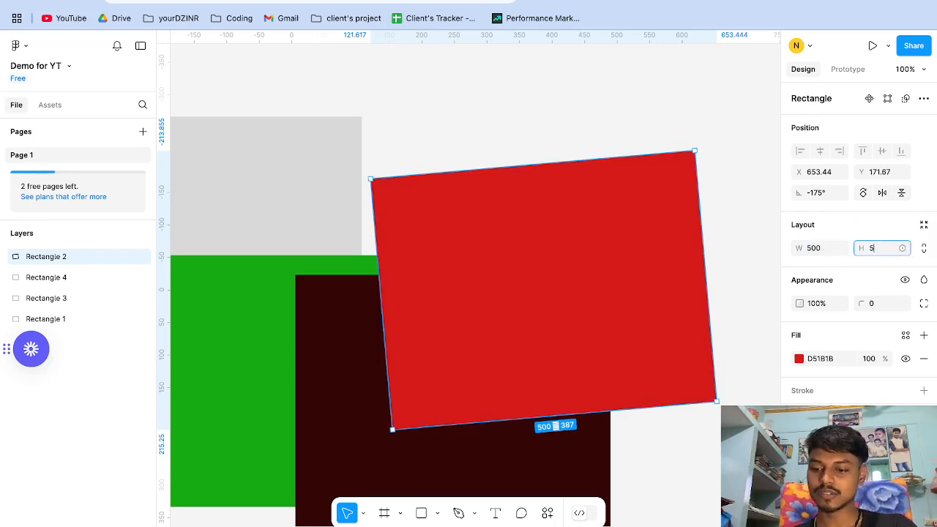
pyautogui.write('00')
pyautogui.press('Return')
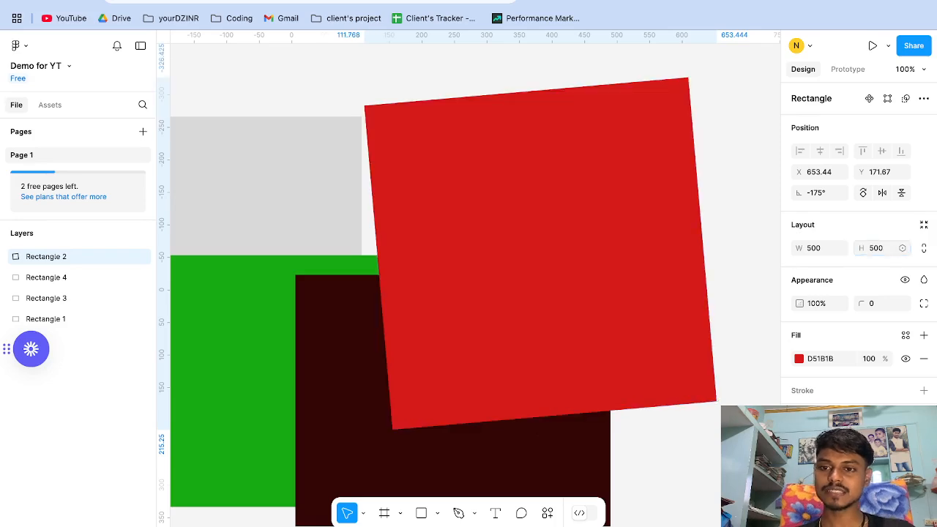
pyautogui.hotkey('ctrl', 'z')
pyautogui.hotkey('ctrl', 'z')
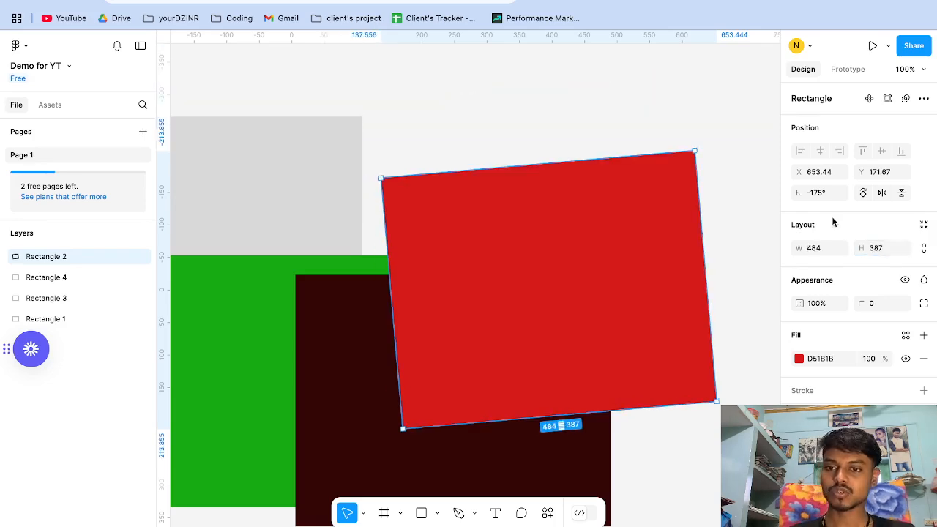
# - Move the red rectangle slightly upward and straighten it by setting its rotation to 180°
pyautogui.click(710, 218)
pyautogui.click(650, 272)
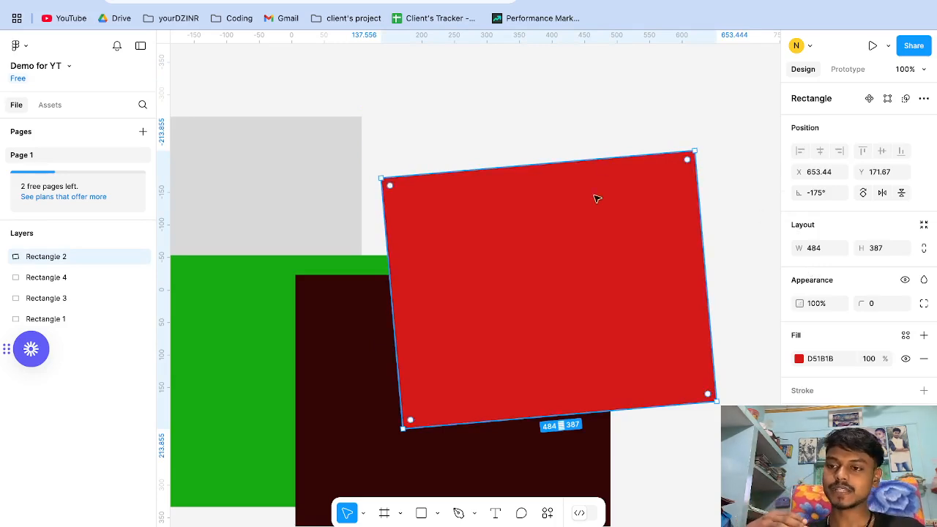
pyautogui.moveTo(593, 216); pyautogui.dragTo(593, 190)
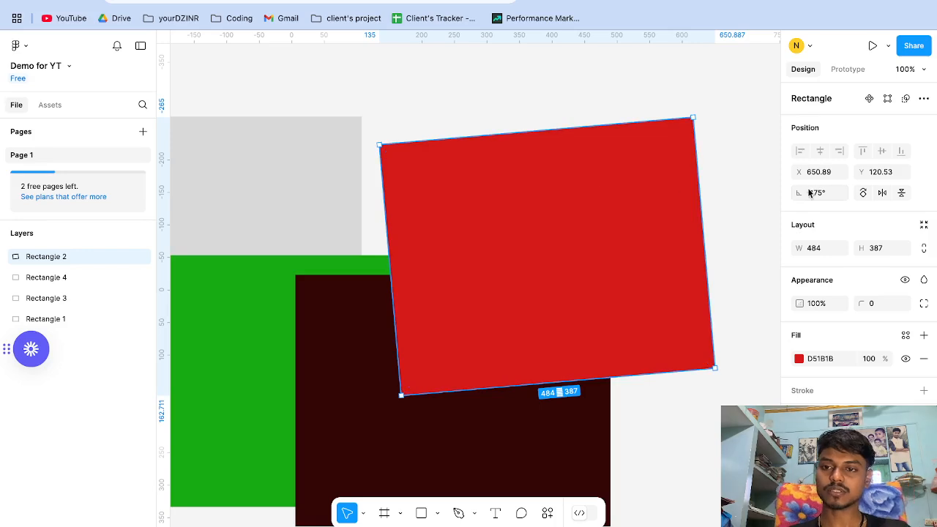
pyautogui.moveTo(800, 192)
pyautogui.mouseDown()
pyautogui.moveTo(820, 193)
pyautogui.moveTo(799, 193)
pyautogui.mouseUp()
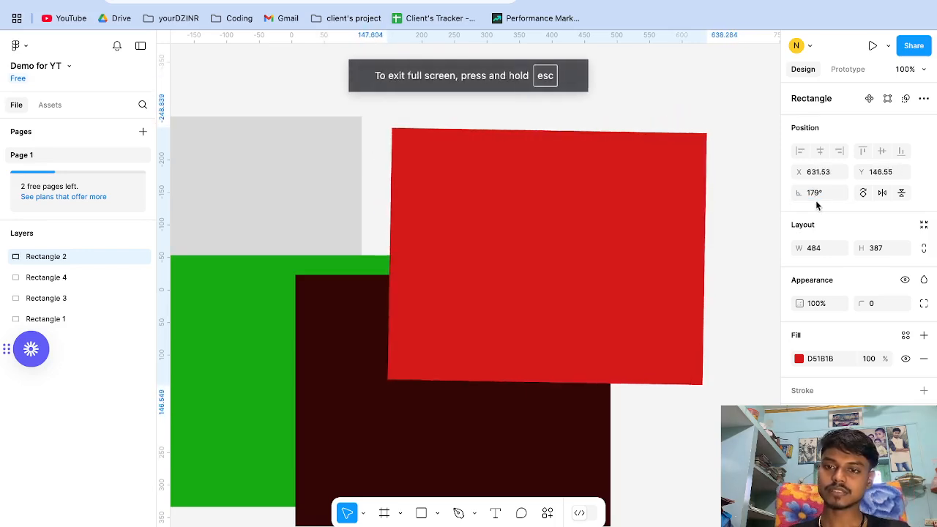
pyautogui.click(817, 197)
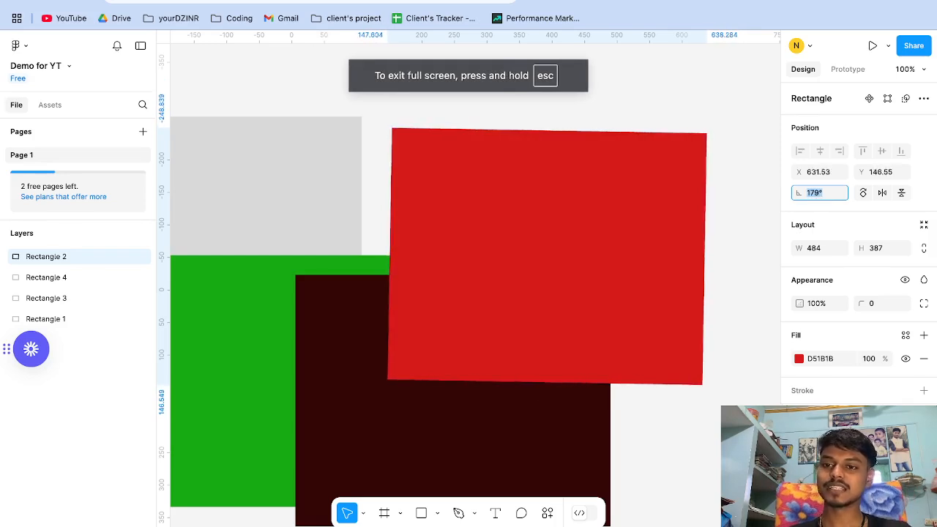
pyautogui.write('180')
pyautogui.press('Return')
pyautogui.click(753, 214)
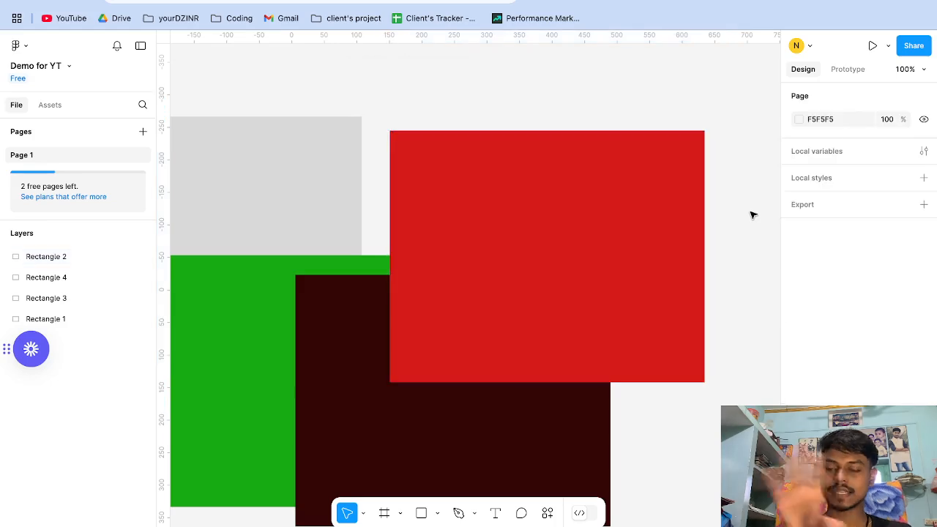
# - Set the red rectangle's opacity to 20% and restore it to 100%
pyautogui.click(571, 267)
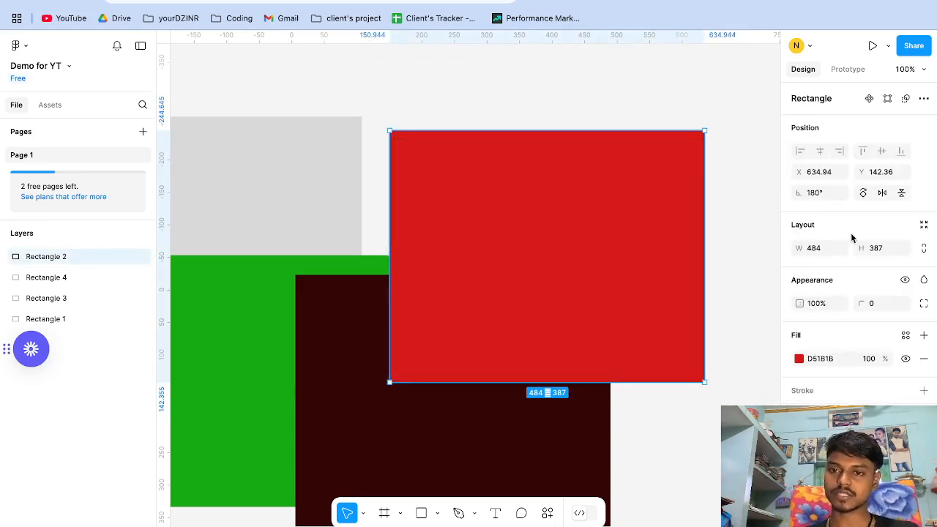
pyautogui.click(815, 306)
pyautogui.write('20')
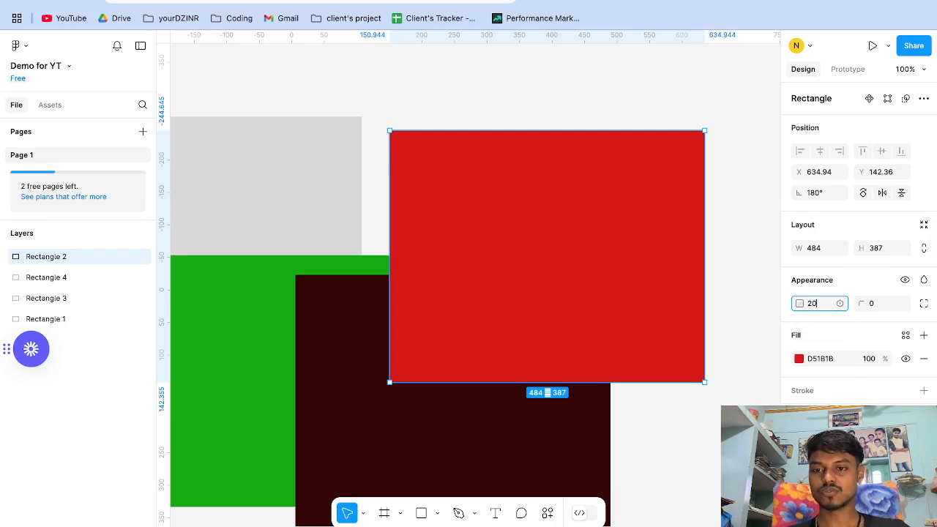
pyautogui.press('Return')
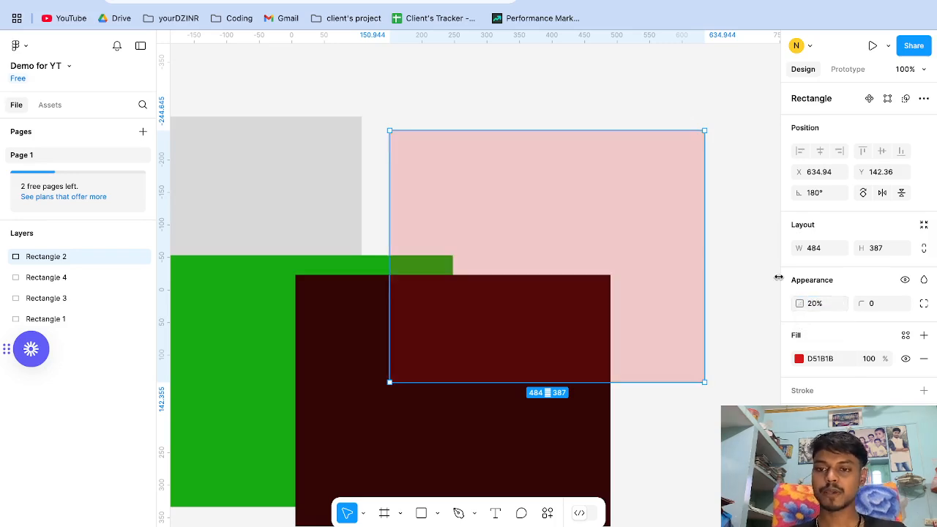
pyautogui.click(724, 268)
pyautogui.click(652, 272)
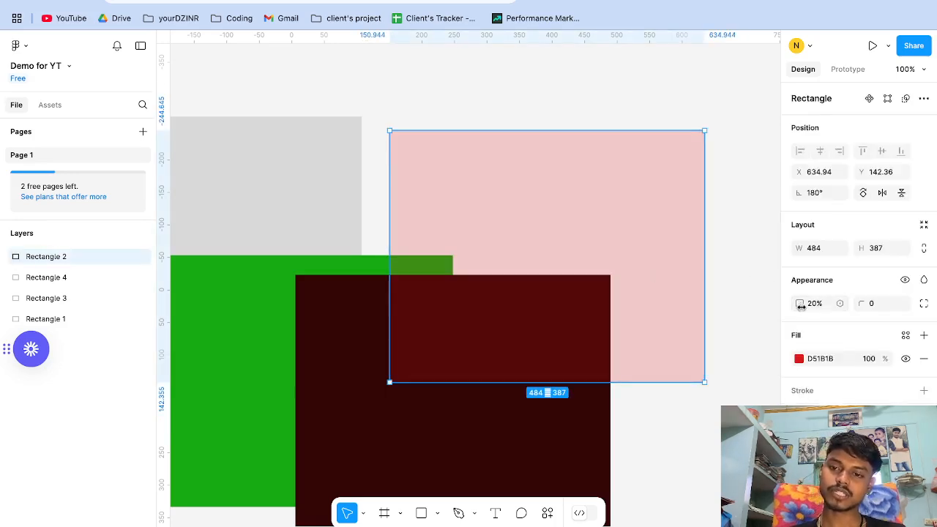
pyautogui.moveTo(800, 306); pyautogui.dragTo(753, 303)
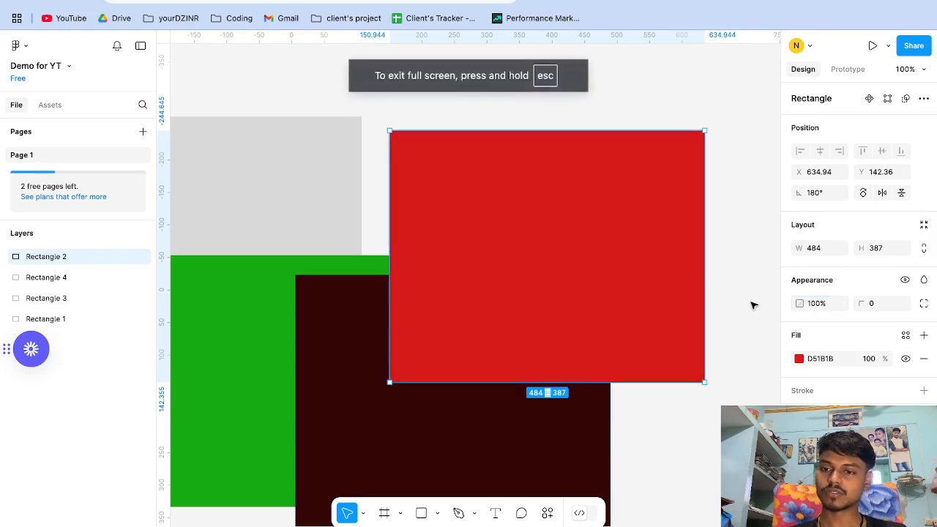
pyautogui.click(713, 275)
pyautogui.click(698, 275)
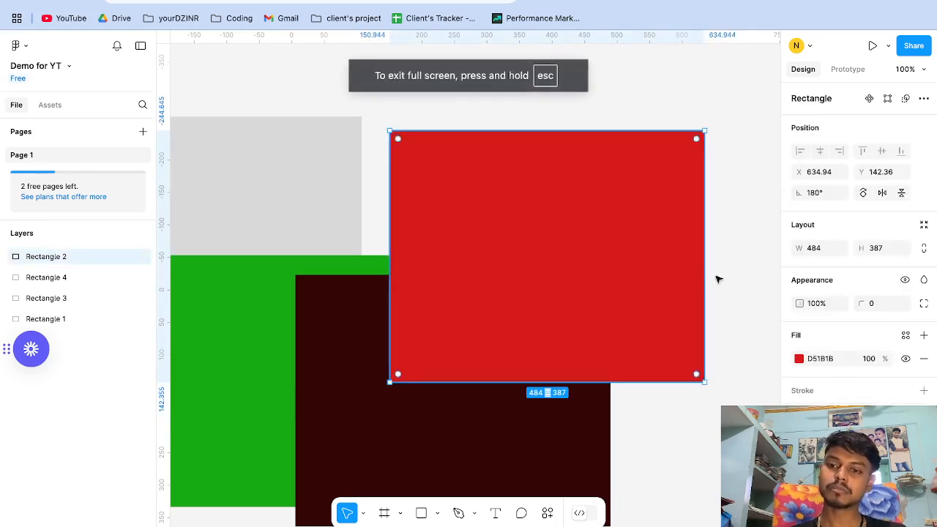
# - Round the red rectangle's corners with a radius of 20 and deselect it
pyautogui.click(874, 308)
pyautogui.write('2')
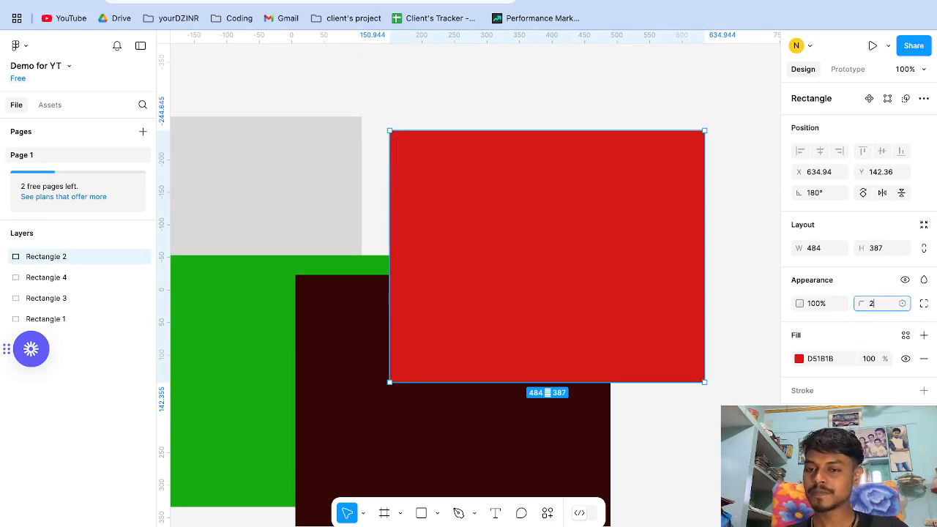
pyautogui.press('Return')
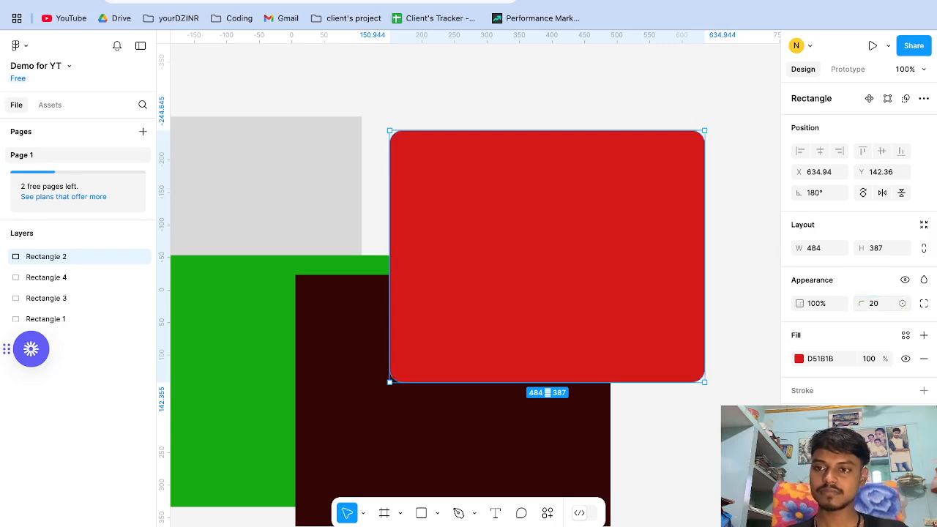
pyautogui.press('Escape')
pyautogui.press('Escape')
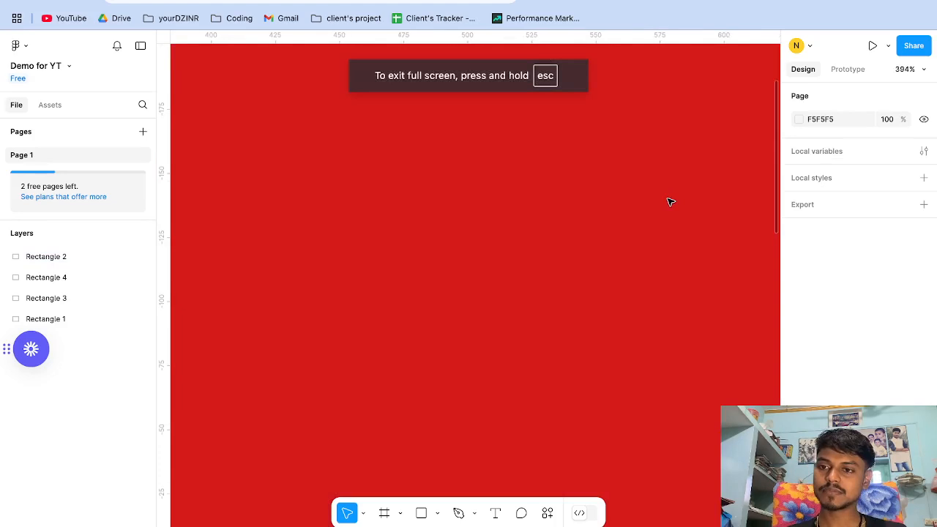
# - Adjust the red rectangle's corner rounding directly on the canvas, raising the radius to about 181 and reducing it to about 31
pyautogui.scroll(5, 669, 201)
pyautogui.click(628, 256)
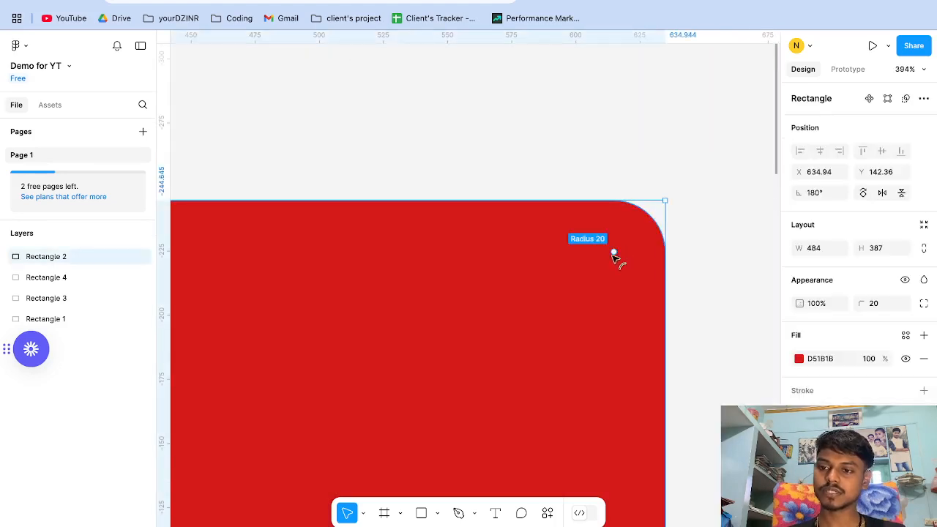
pyautogui.moveTo(615, 257); pyautogui.dragTo(600, 269)
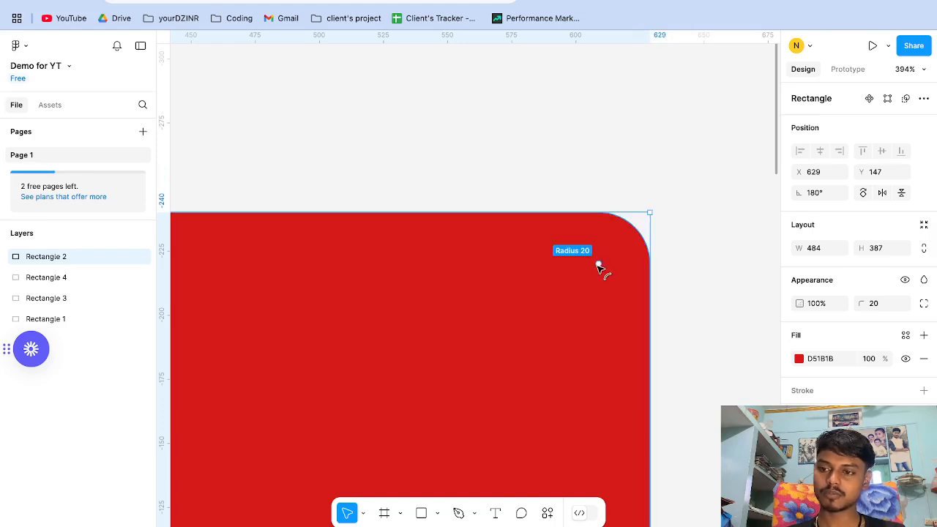
pyautogui.moveTo(598, 267); pyautogui.dragTo(410, 439)
pyautogui.scroll(-2, 410, 440)
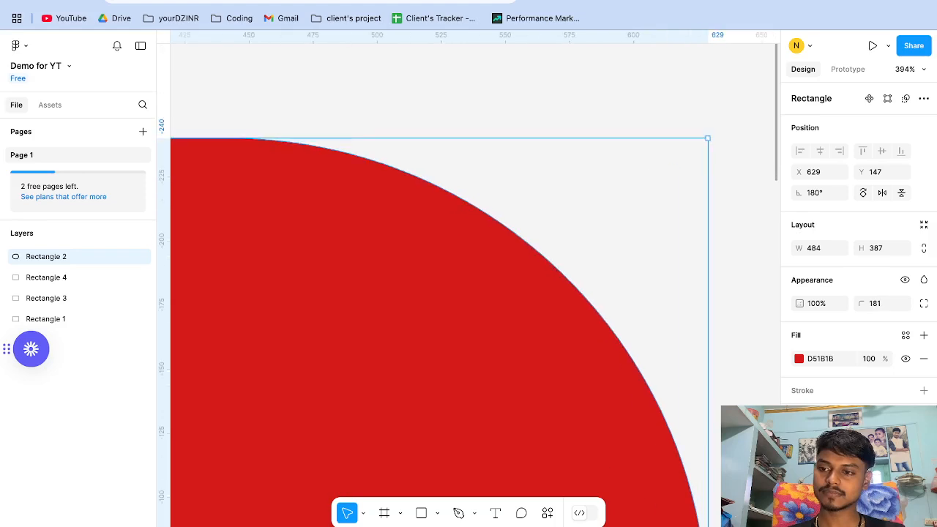
pyautogui.moveTo(220, 521); pyautogui.dragTo(760, 94)
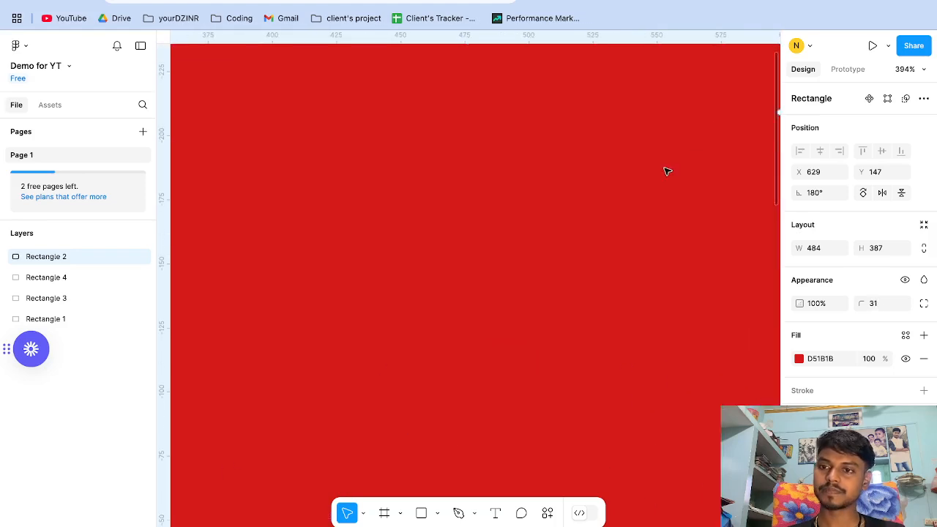
pyautogui.scroll(-10, 668, 172)
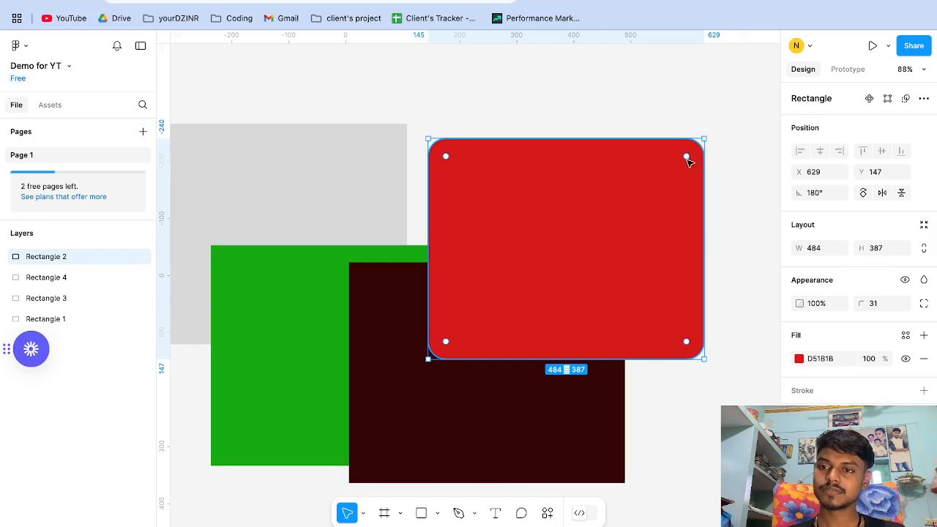
# - Shift the red rectangle to X 624, Y 153 and make its corners square again with a radius of 0
pyautogui.moveTo(688, 161); pyautogui.dragTo(685, 166)
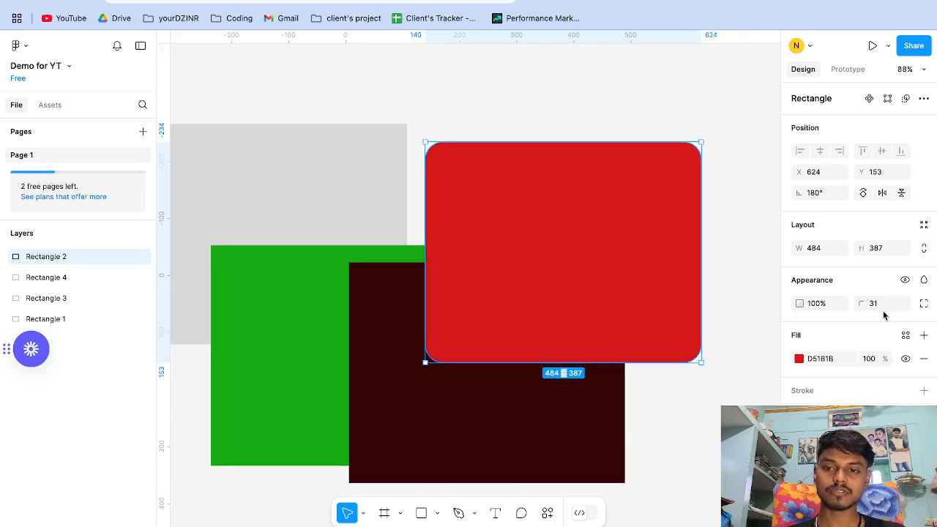
pyautogui.moveTo(683, 162)
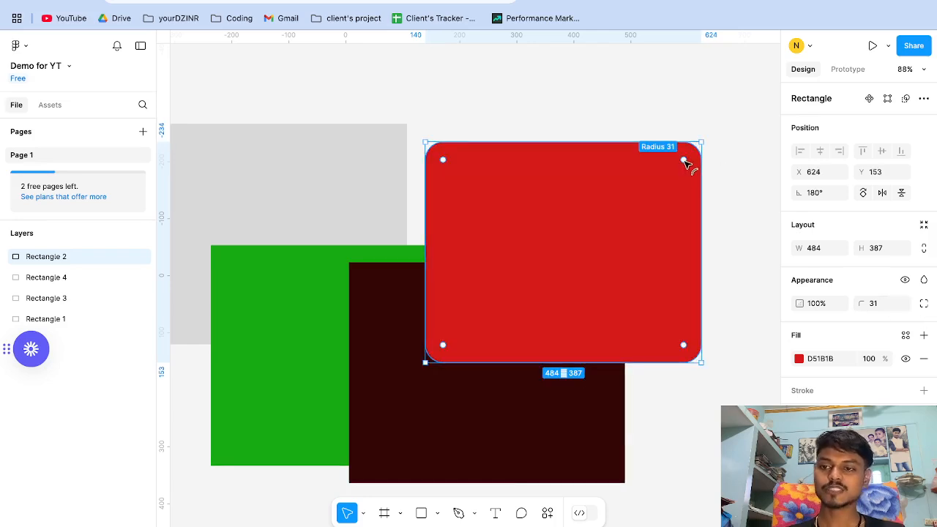
pyautogui.moveTo(686, 163); pyautogui.dragTo(793, 207)
pyautogui.hscroll(-3, 606, 228)
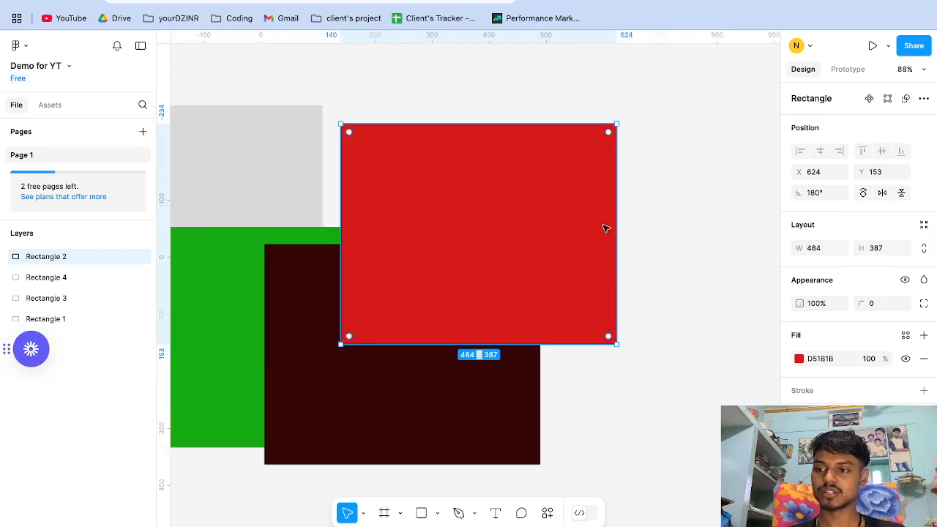
# - Recolor the red rectangle's fill to green, trying several hues and shades and ending at 33B400 with full opacity
pyautogui.click(726, 229)
pyautogui.click(571, 285)
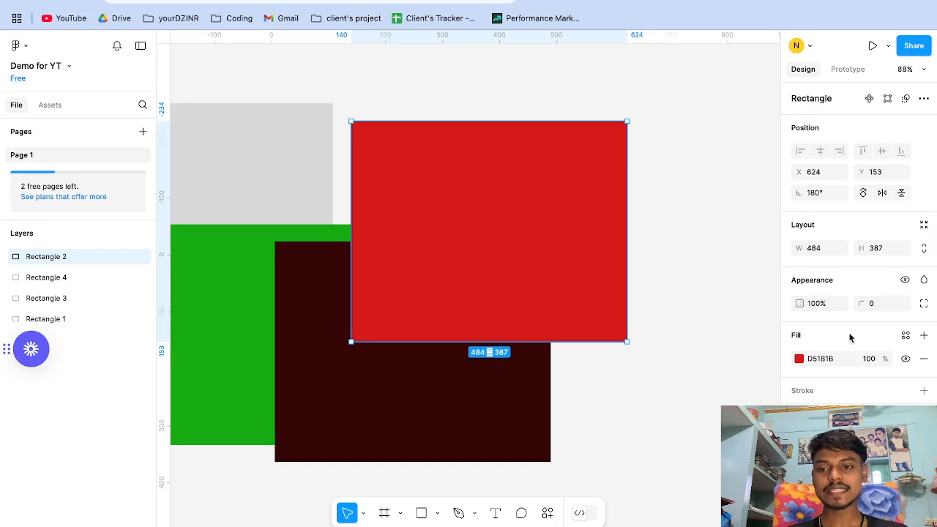
pyautogui.click(798, 359)
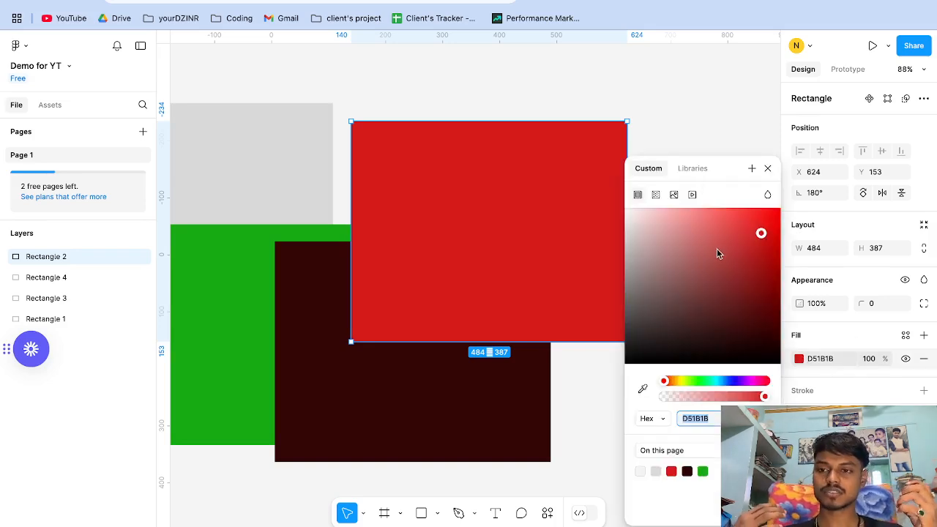
pyautogui.click(692, 380)
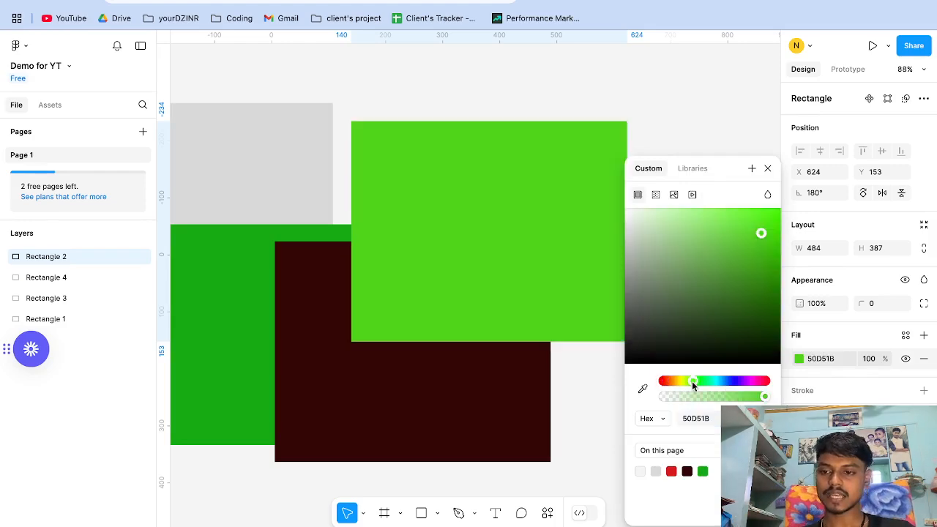
pyautogui.moveTo(708, 284); pyautogui.dragTo(761, 210)
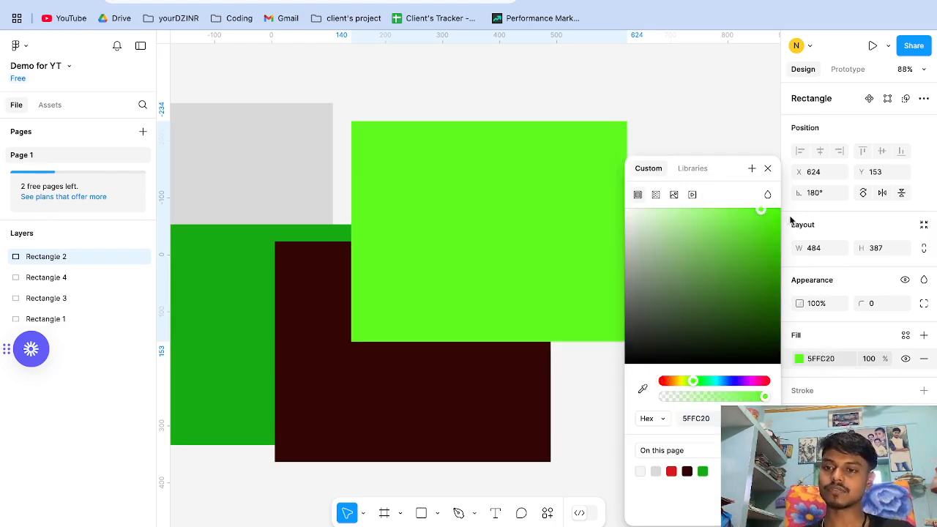
pyautogui.click(771, 264)
pyautogui.moveTo(774, 258); pyautogui.dragTo(781, 256)
pyautogui.moveTo(743, 400); pyautogui.dragTo(777, 401)
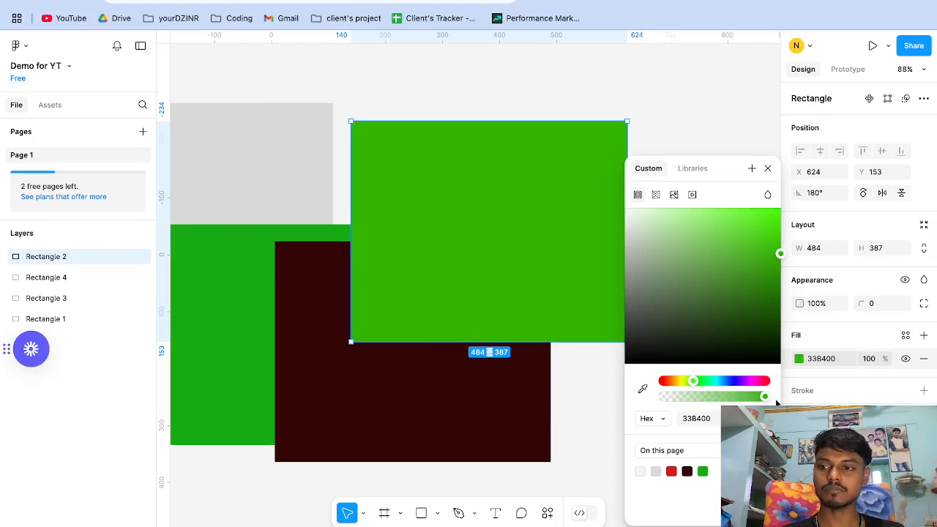
# - Set the rectangle's fill to pure red with the hex value FF0000
pyautogui.click(720, 418)
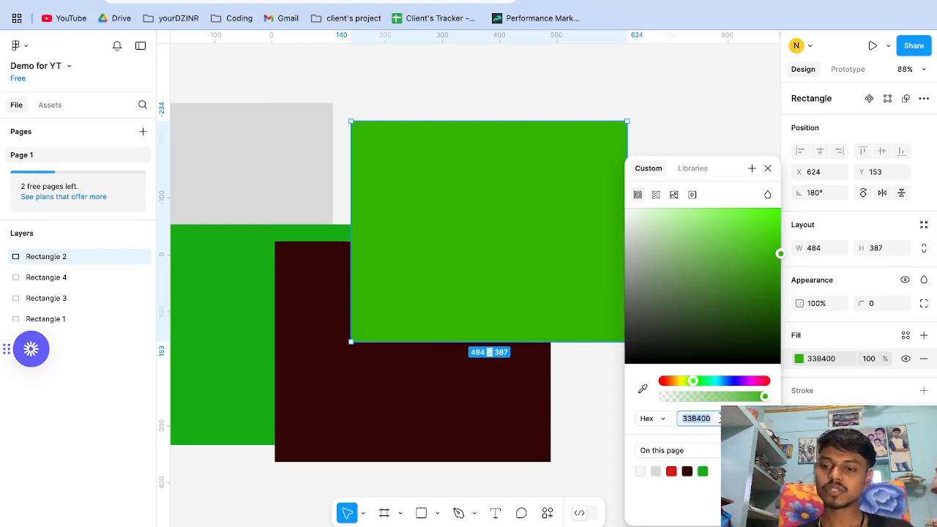
pyautogui.write('ff0000')
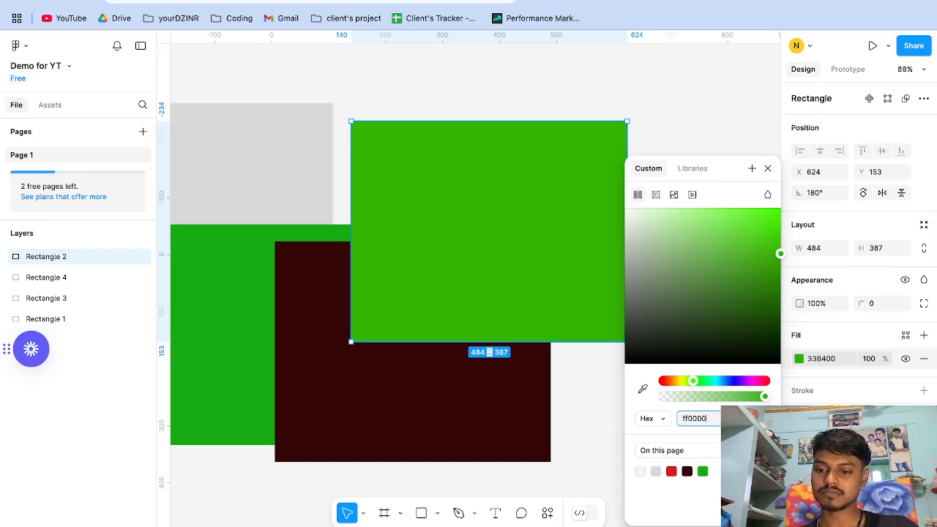
pyautogui.press('Return')
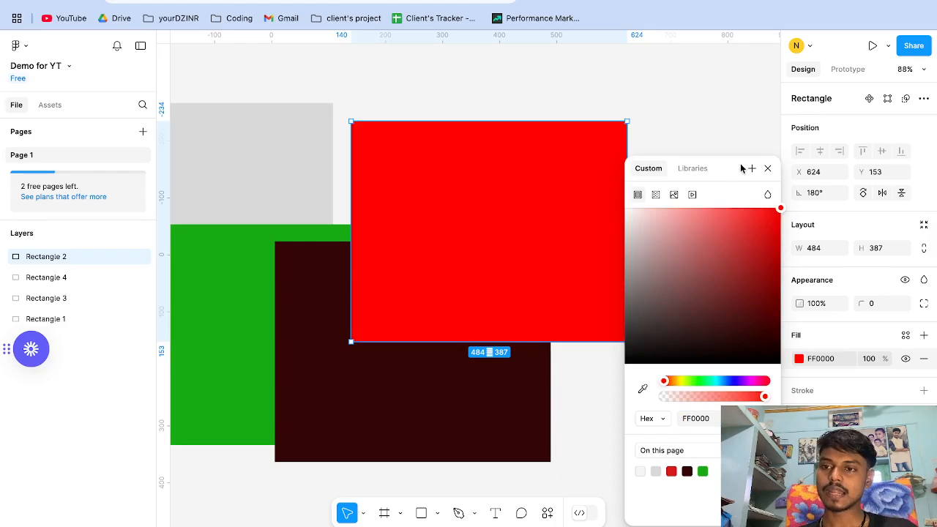
pyautogui.click(731, 143)
pyautogui.click(600, 178)
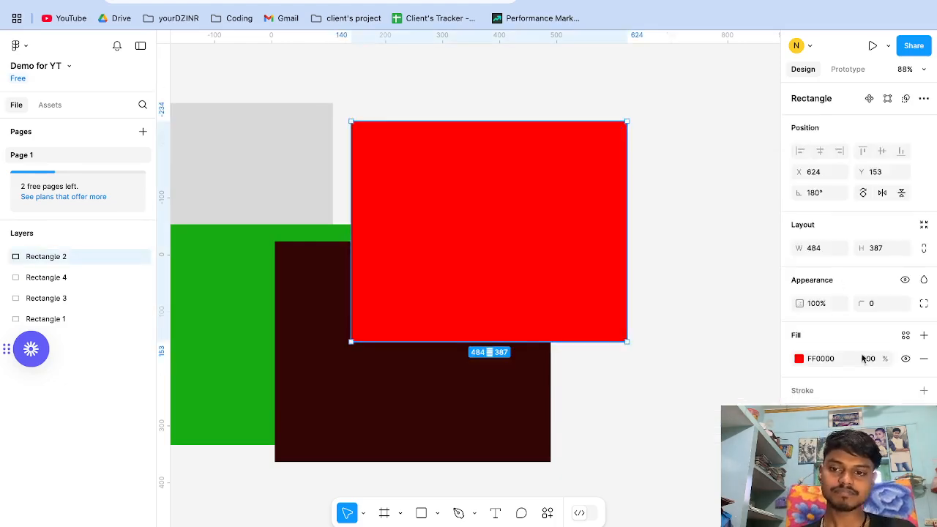
# - Check the available color sources for the red rectangle's fill, and change the fill from solid to a linear gradient
pyautogui.click(800, 360)
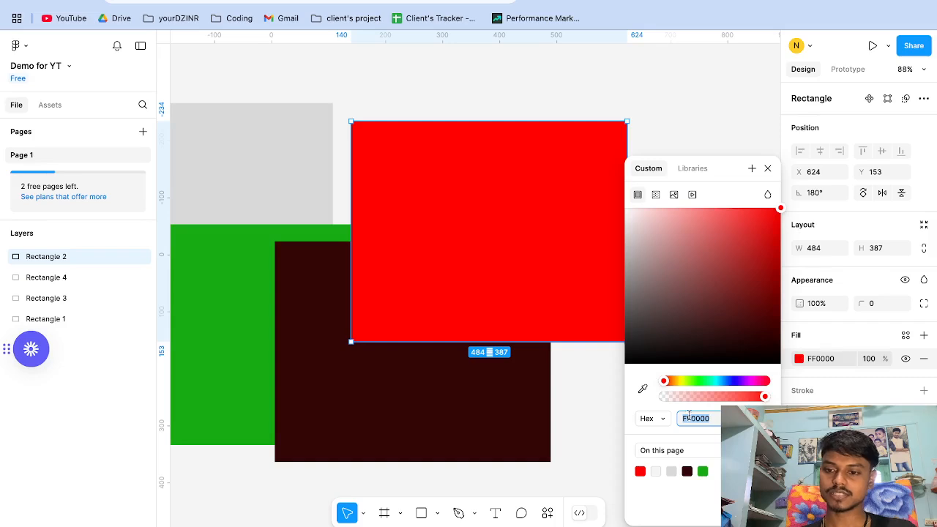
pyautogui.click(681, 450)
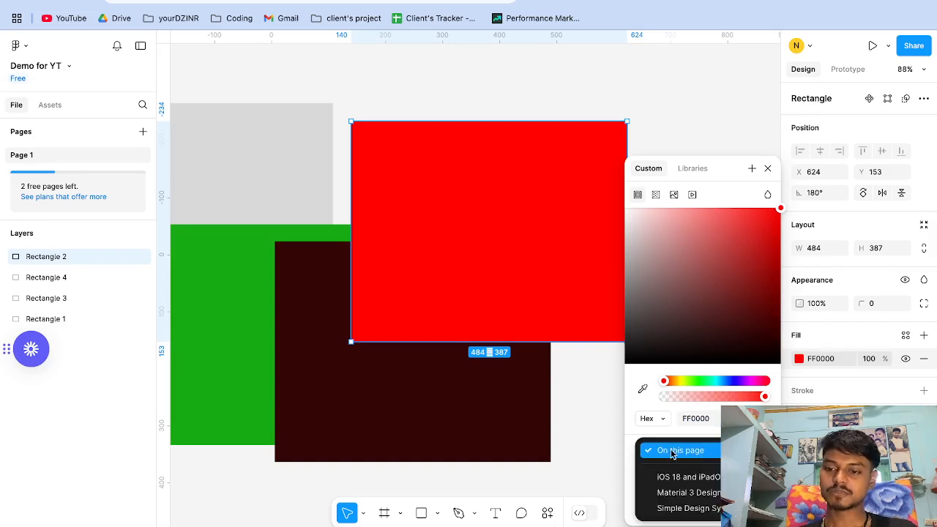
pyautogui.click(628, 486)
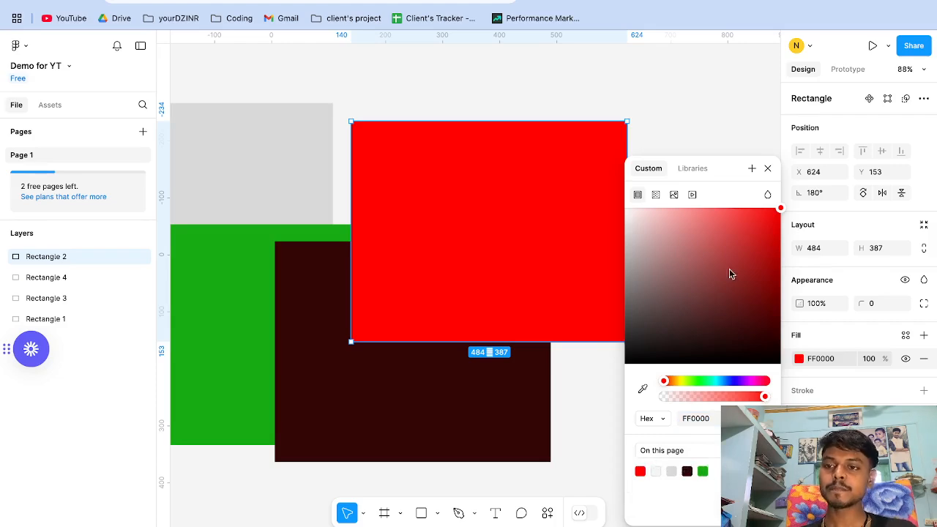
pyautogui.click(656, 194)
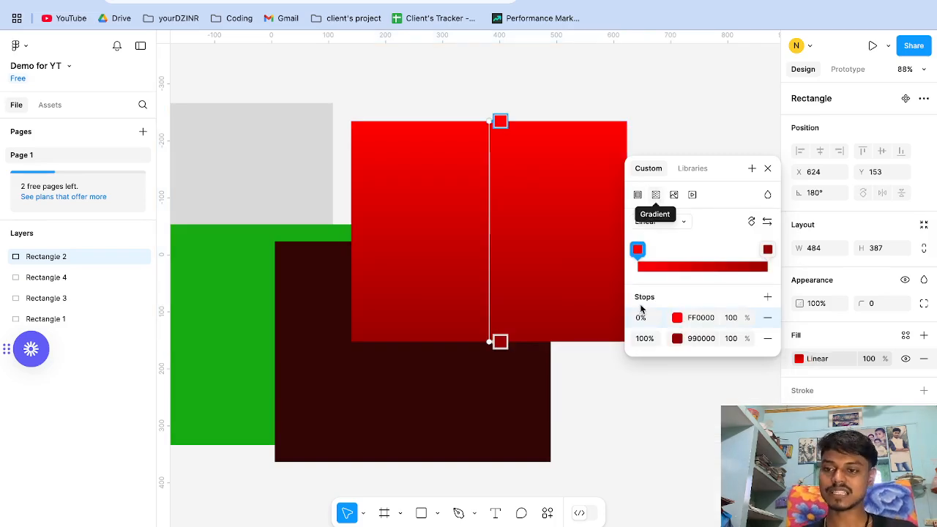
# - Change the color of the linear gradient's 100% stop to near-black 181616
pyautogui.click(678, 340)
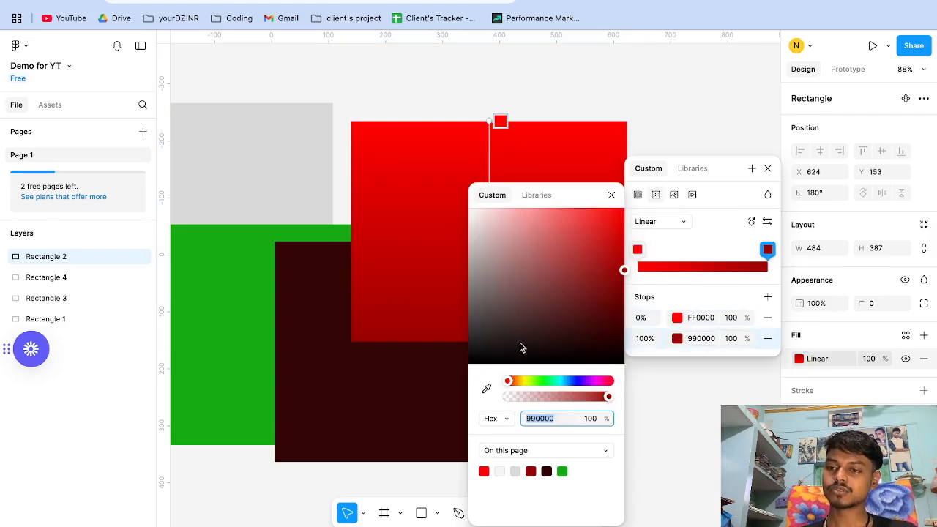
pyautogui.click(486, 350)
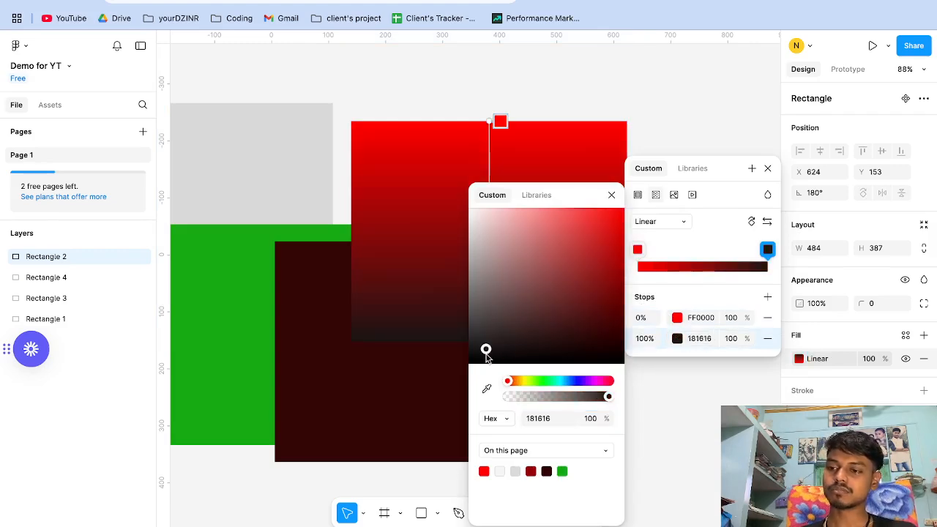
pyautogui.click(610, 197)
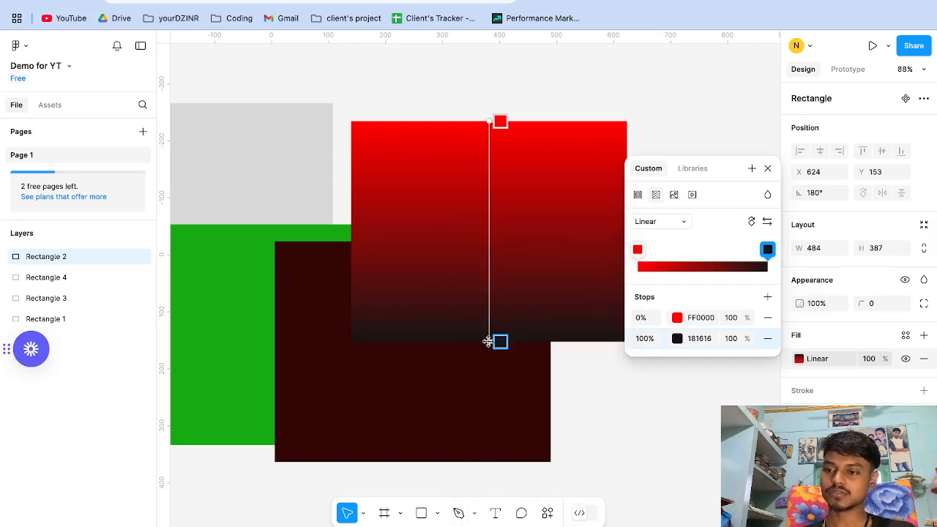
# - Place the gradient's dark stop at 77% and extend the red start of the gradient line above the rectangle's upper edge
pyautogui.moveTo(487, 342); pyautogui.dragTo(513, 301)
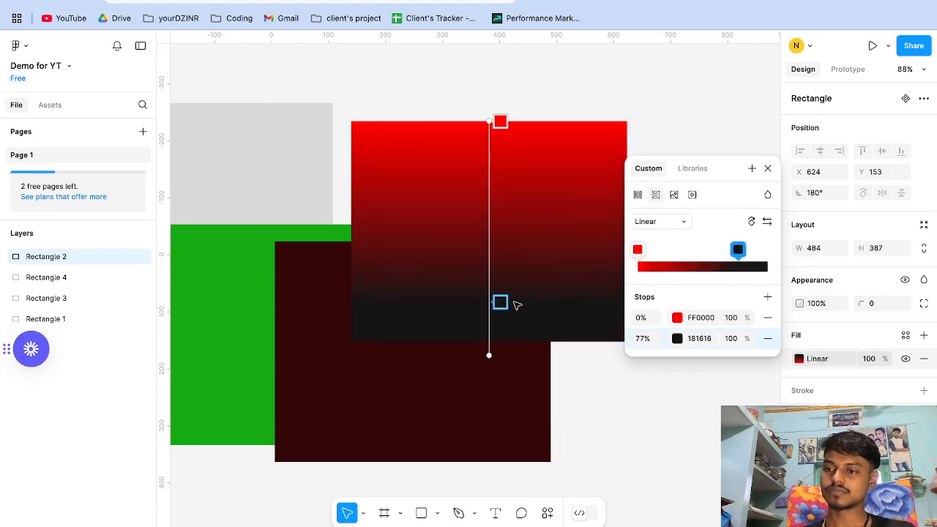
pyautogui.moveTo(487, 124); pyautogui.dragTo(488, 63)
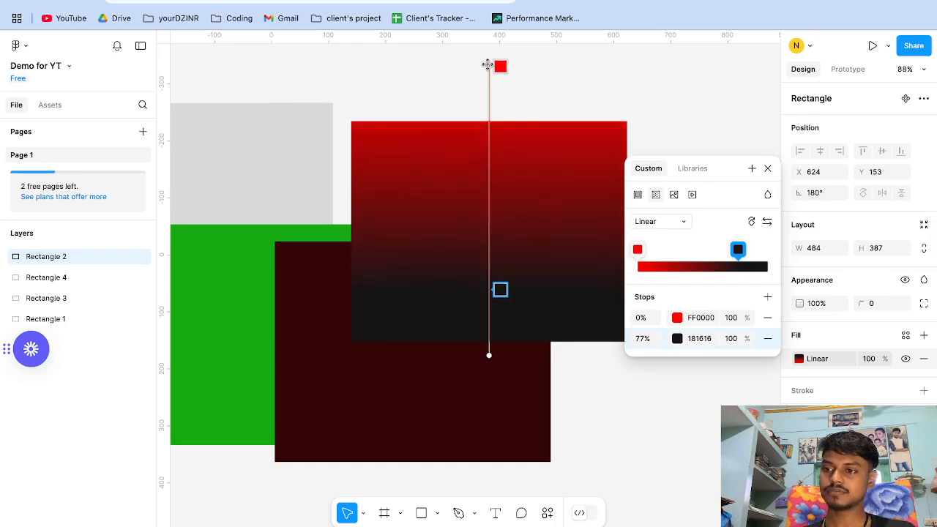
pyautogui.press('Escape')
pyautogui.click(624, 107)
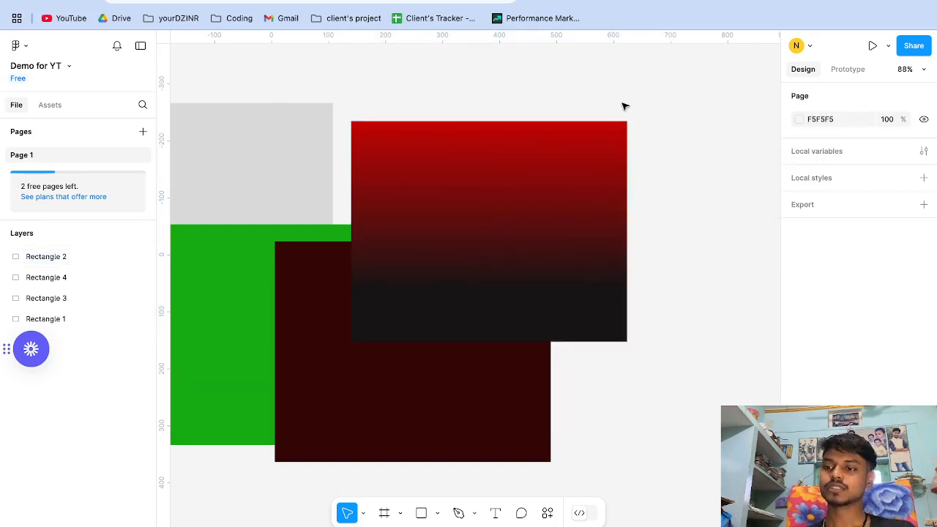
# - Fill the gradient rectangle with the image "black background (2).png" from Downloads and flip it vertically
pyautogui.click(584, 172)
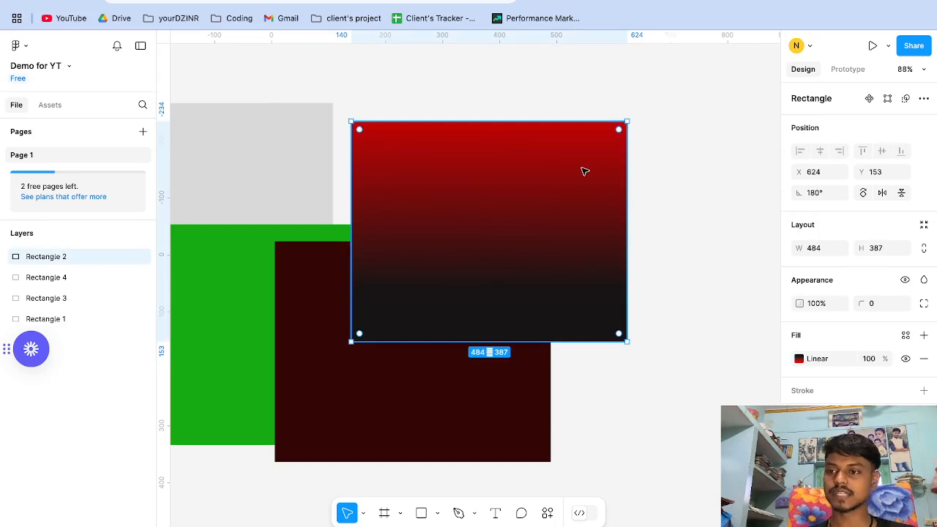
pyautogui.click(800, 361)
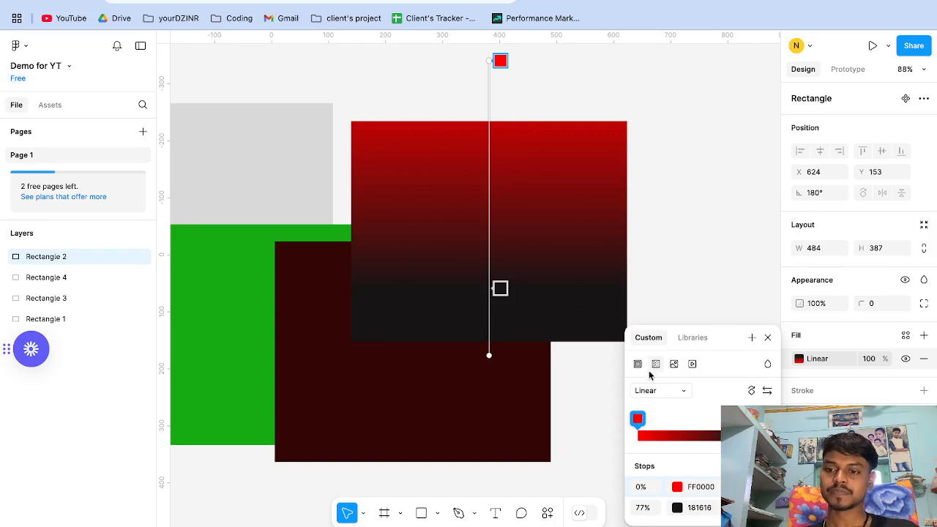
pyautogui.click(674, 365)
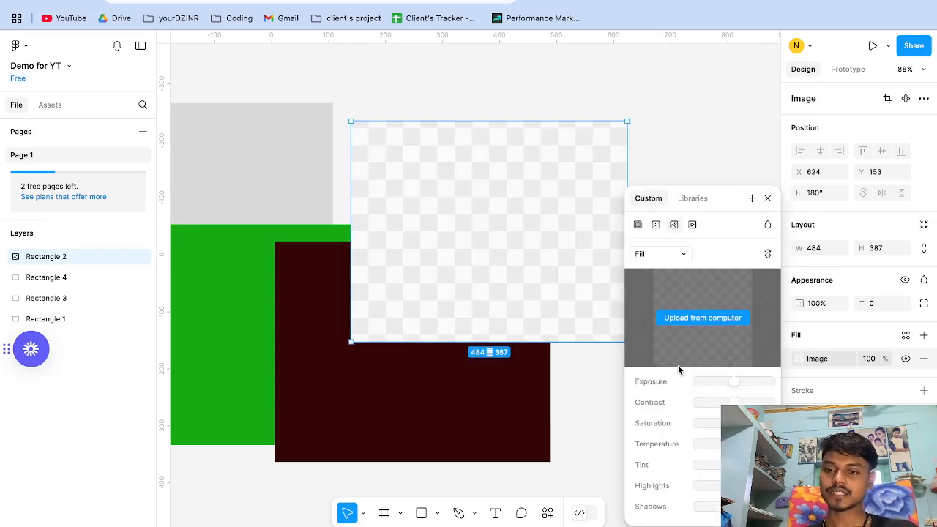
pyautogui.click(707, 317)
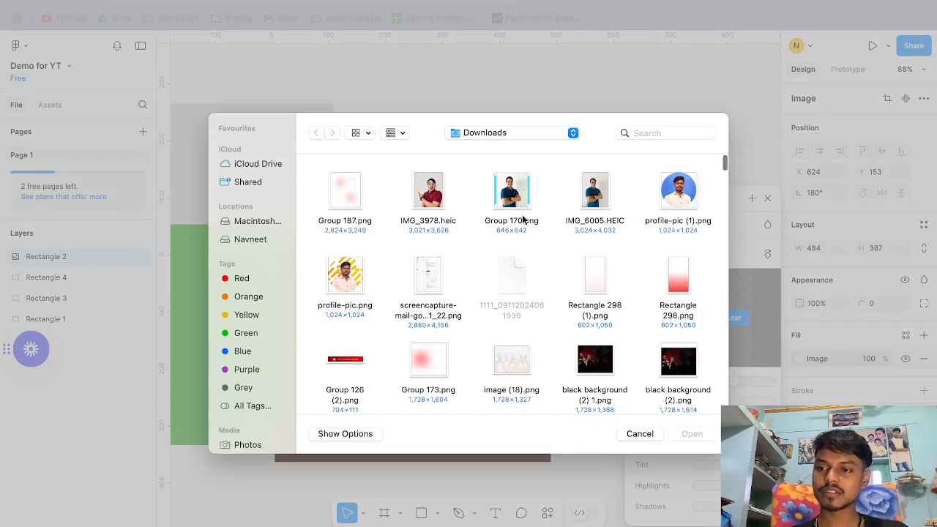
pyautogui.click(682, 207)
pyautogui.click(680, 380)
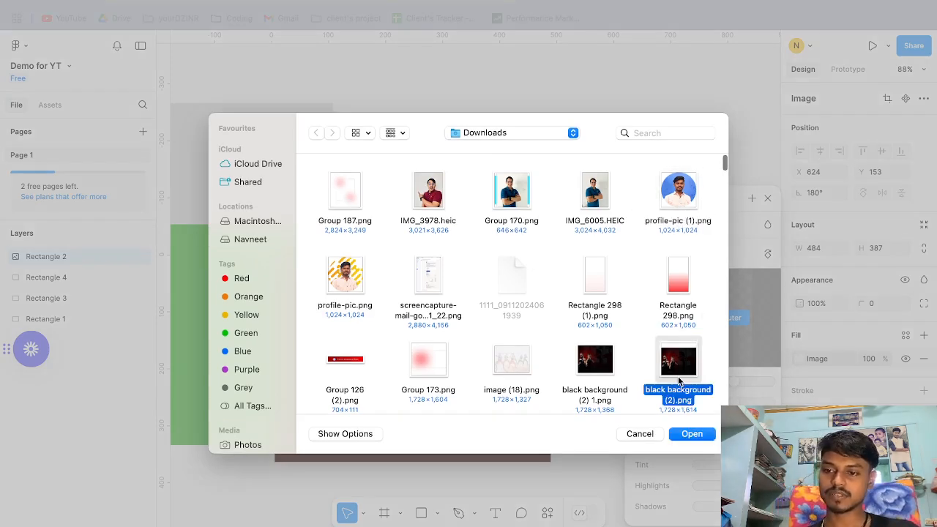
pyautogui.click(692, 434)
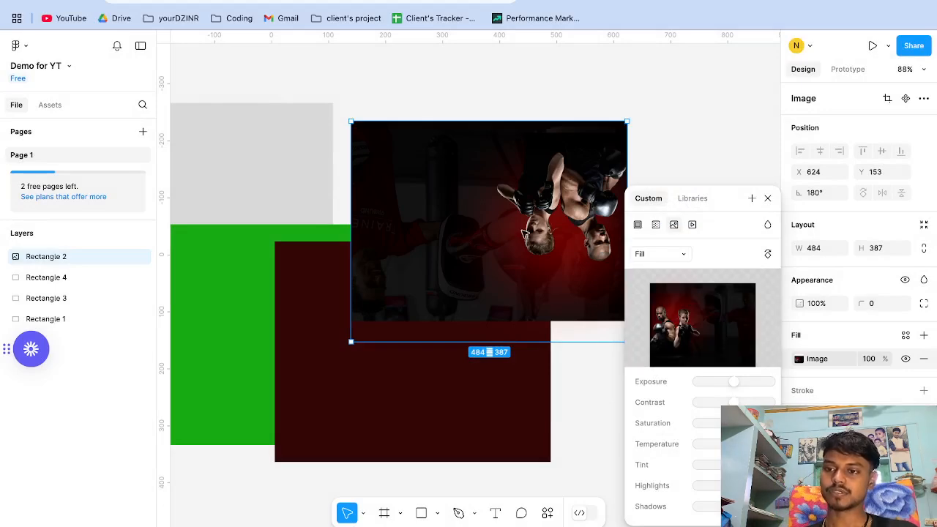
pyautogui.click(636, 159)
pyautogui.click(767, 200)
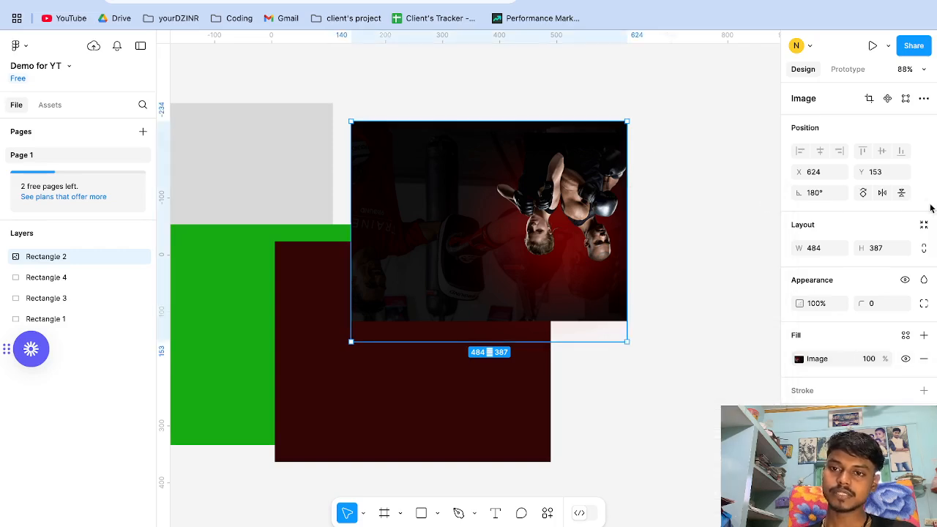
pyautogui.click(901, 193)
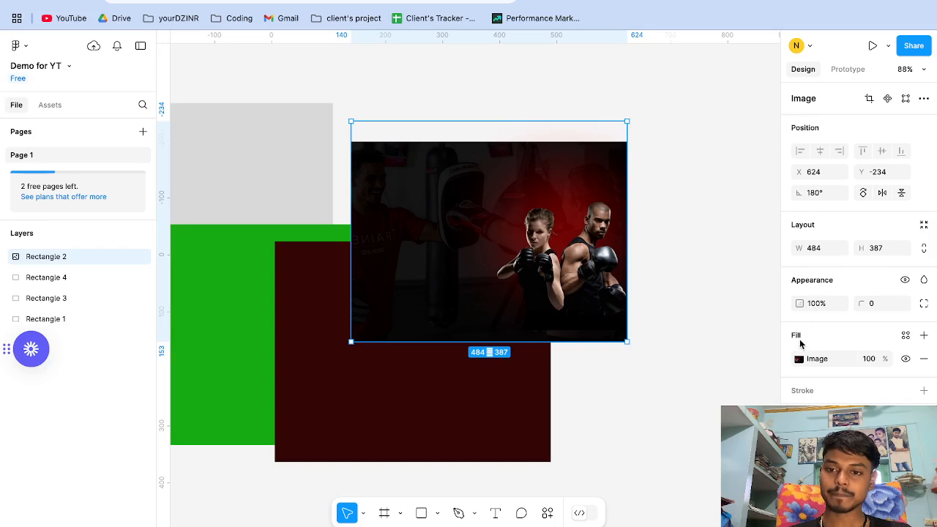
# - Try a video fill on the image rectangle and undo the change
pyautogui.click(799, 358)
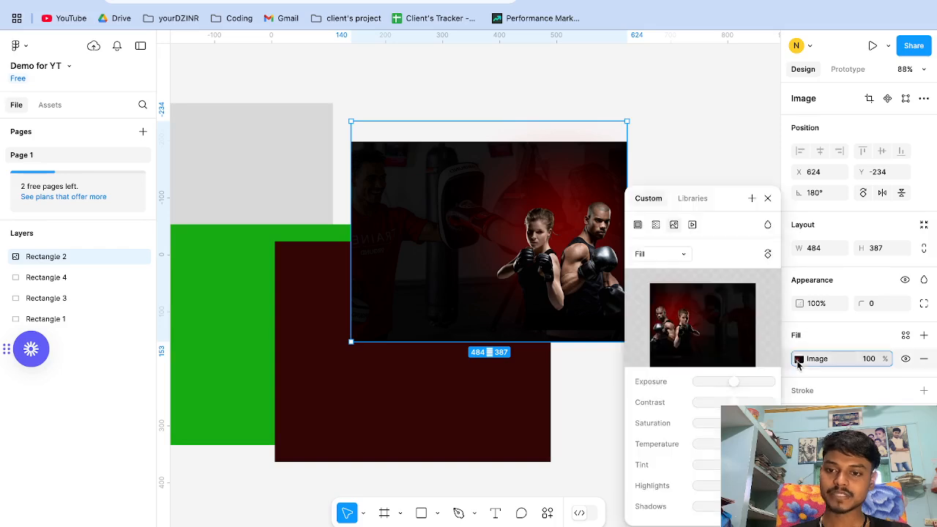
pyautogui.click(692, 226)
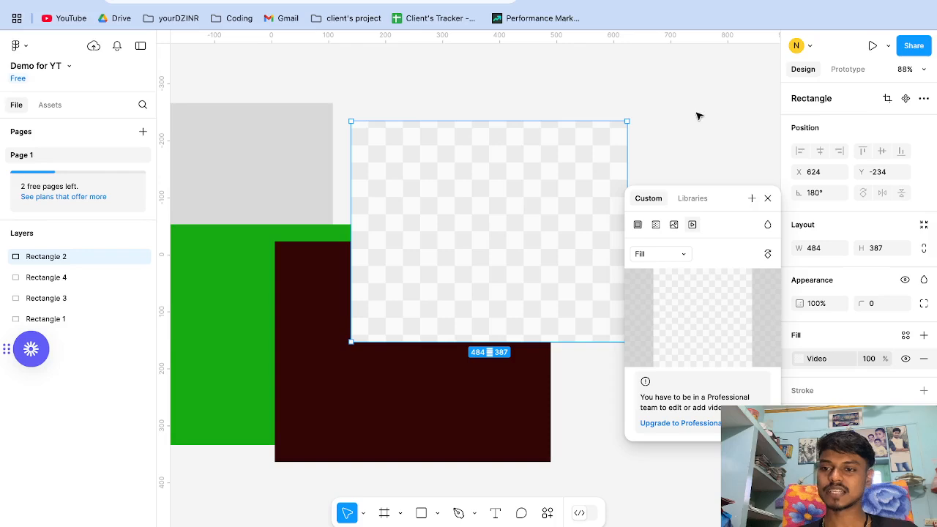
pyautogui.hotkey('ctrl', 'z')
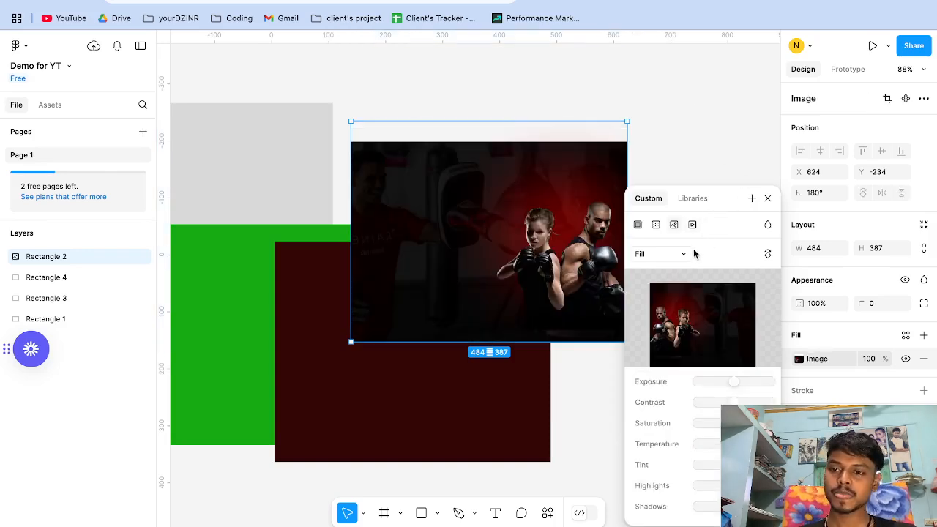
# - Change the rectangle's image fill back to solid red FF0000
pyautogui.click(638, 224)
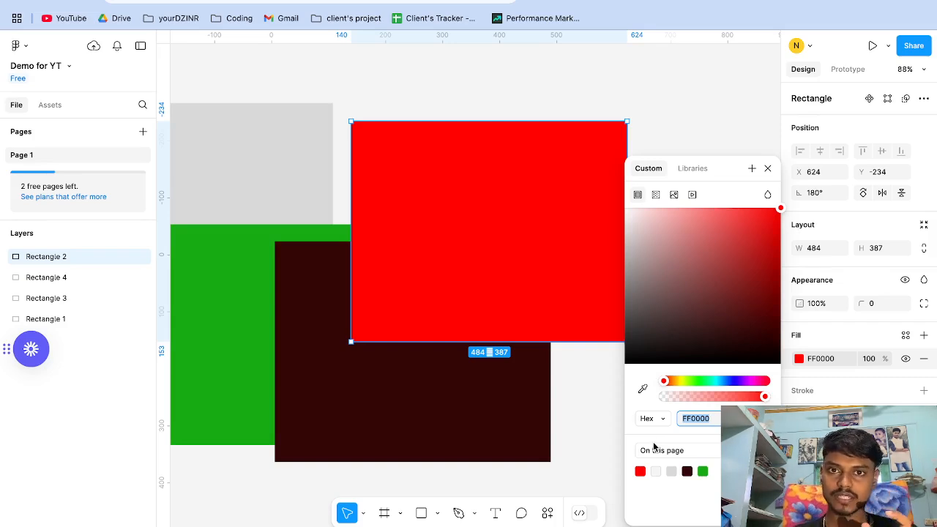
pyautogui.click(767, 169)
pyautogui.click(732, 278)
# - Try a fill opacity of 20% on the red rectangle and restore it to 100%
pyautogui.click(602, 283)
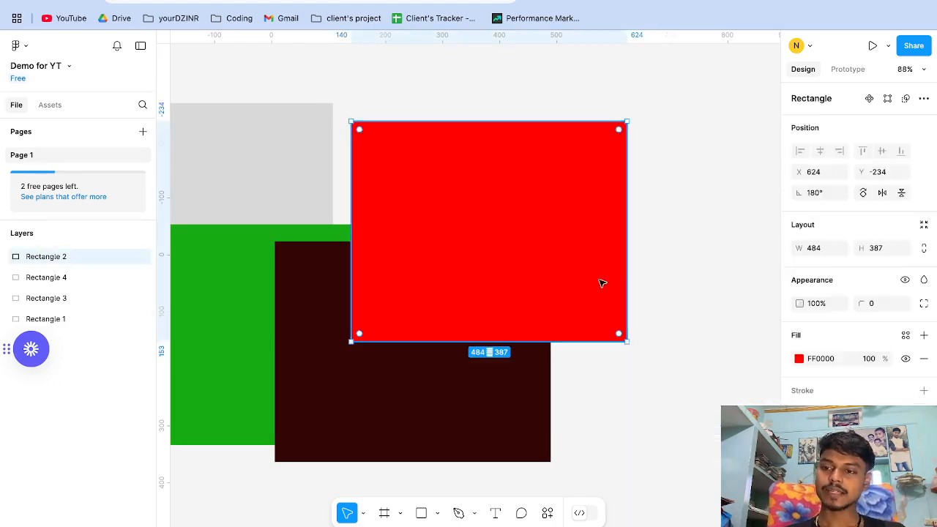
pyautogui.click(869, 358)
pyautogui.write('2')
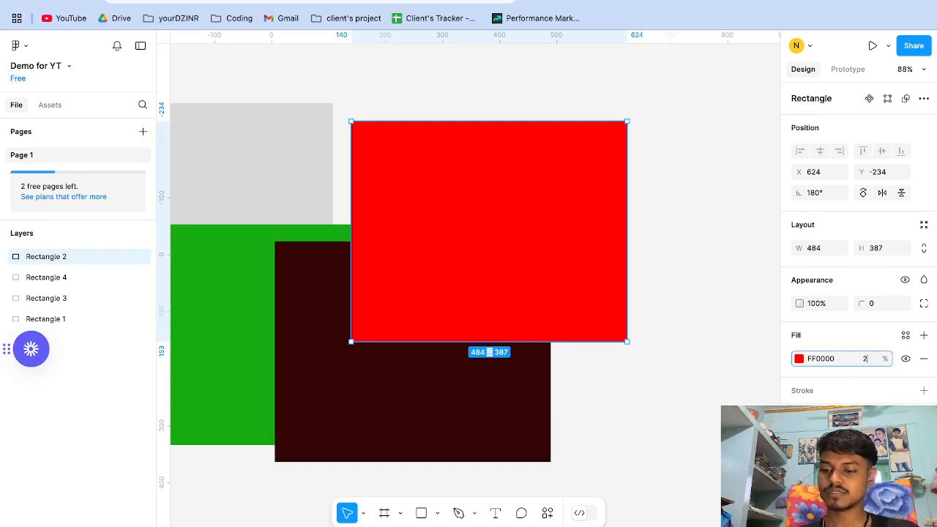
pyautogui.write('0')
pyautogui.press('Return')
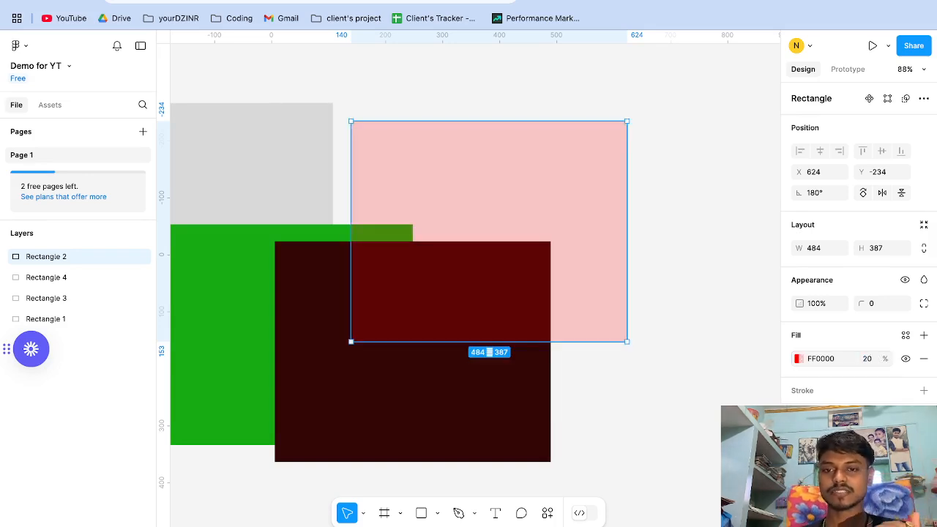
pyautogui.click(864, 361)
pyautogui.write('100')
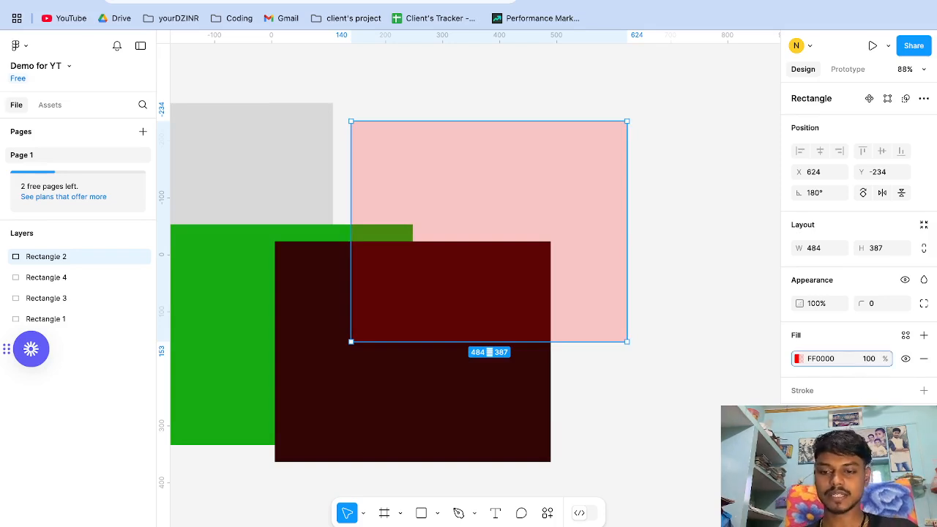
pyautogui.press('Return')
# - Move the red rectangle up and to the right, to X 803, Y -286
pyautogui.click(735, 328)
pyautogui.click(593, 281)
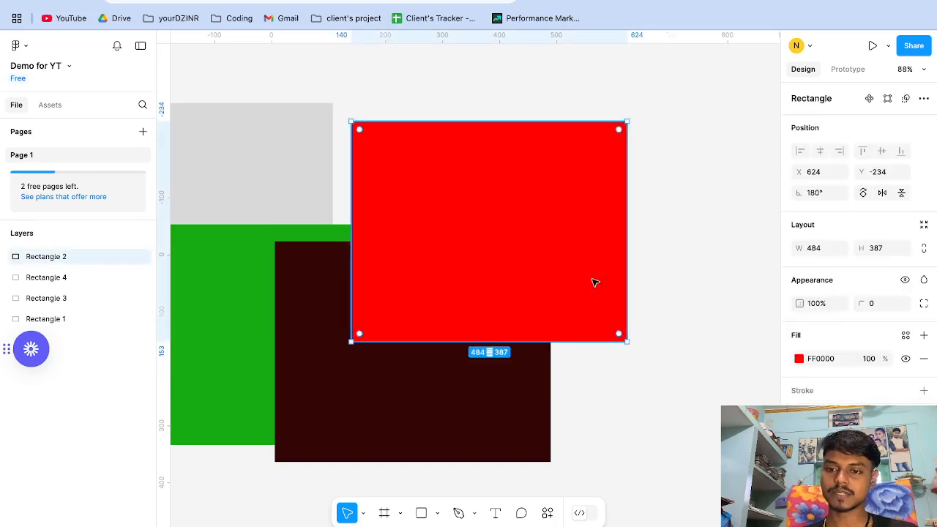
pyautogui.moveTo(554, 251); pyautogui.dragTo(657, 219)
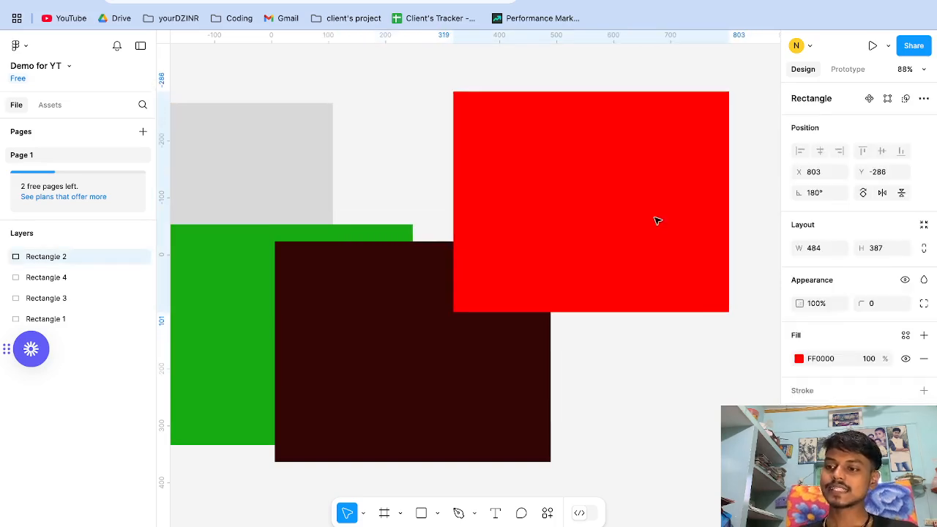
# - Bring the gray rectangle in front of all the other rectangles and place it at X 49, Y -194, overlapping the red one
pyautogui.click(327, 183)
pyautogui.moveTo(334, 188); pyautogui.dragTo(495, 226)
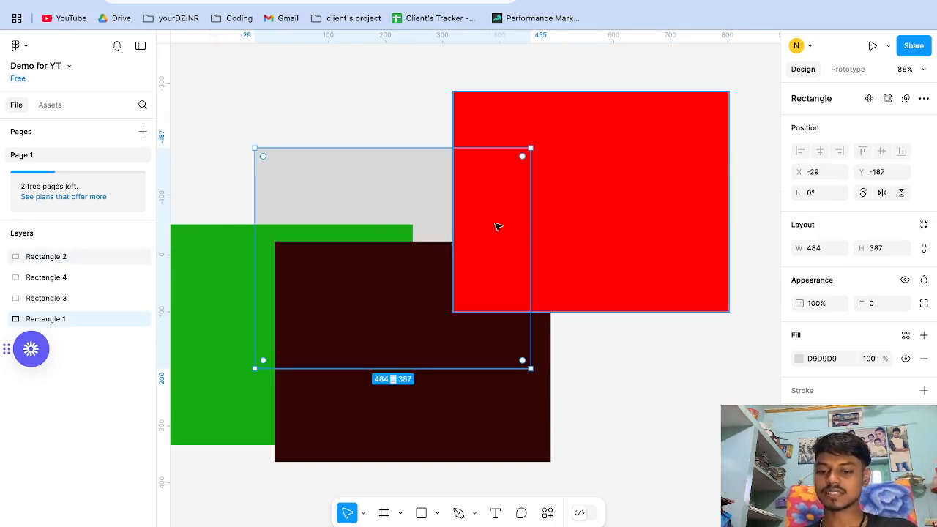
pyautogui.hotkey('ctrl', ']')
pyautogui.hotkey('ctrl', ']')
pyautogui.hotkey('ctrl', ']')
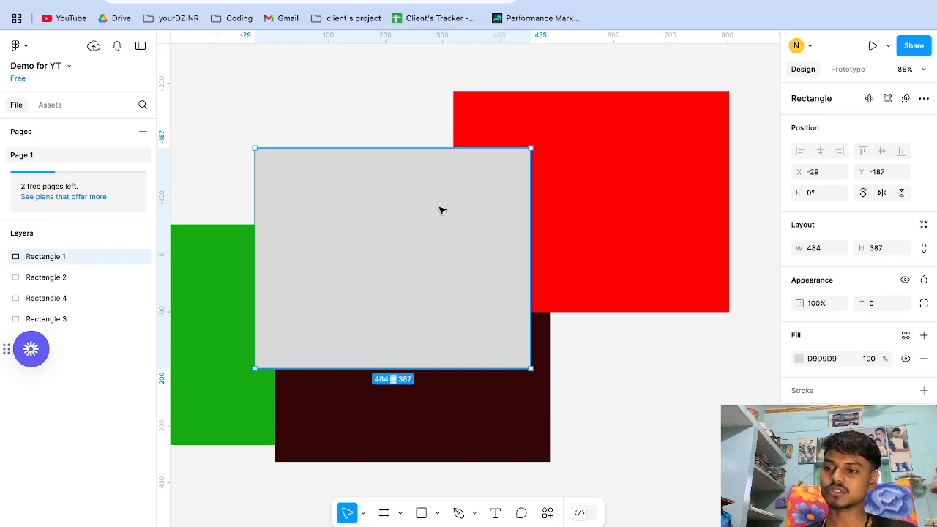
pyautogui.moveTo(439, 209); pyautogui.dragTo(486, 205)
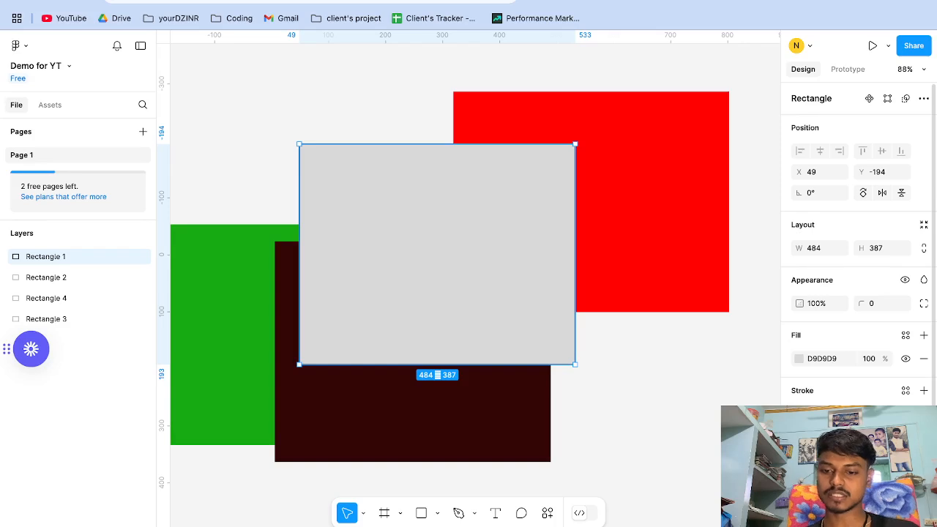
# - Give the gray rectangle a black stroke and raise the stroke weight by three steps
pyautogui.press('Up')
pyautogui.press('Up')
pyautogui.press('Up')
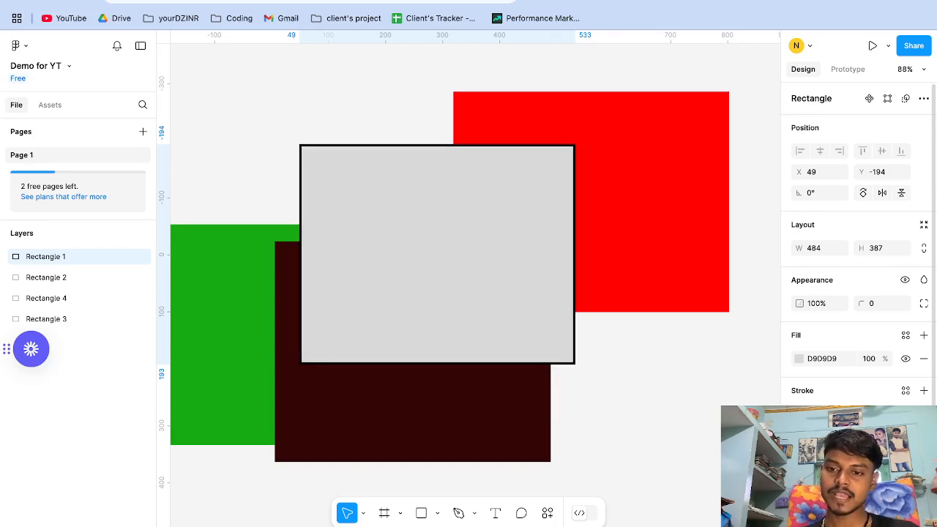
# - Try several colors for the gray rectangle's stroke, such as 522323 and EFD1D1, ending at black 000000
pyautogui.click(799, 414)
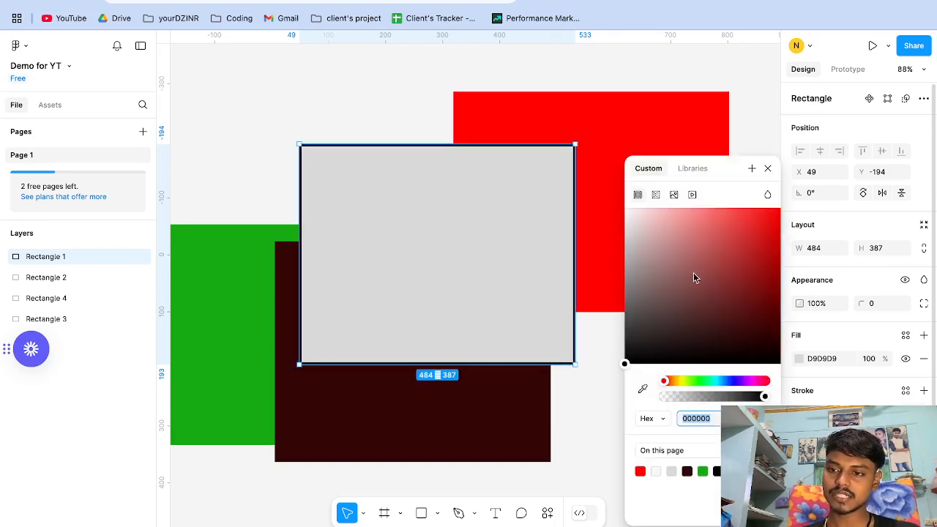
pyautogui.click(756, 236)
pyautogui.click(713, 314)
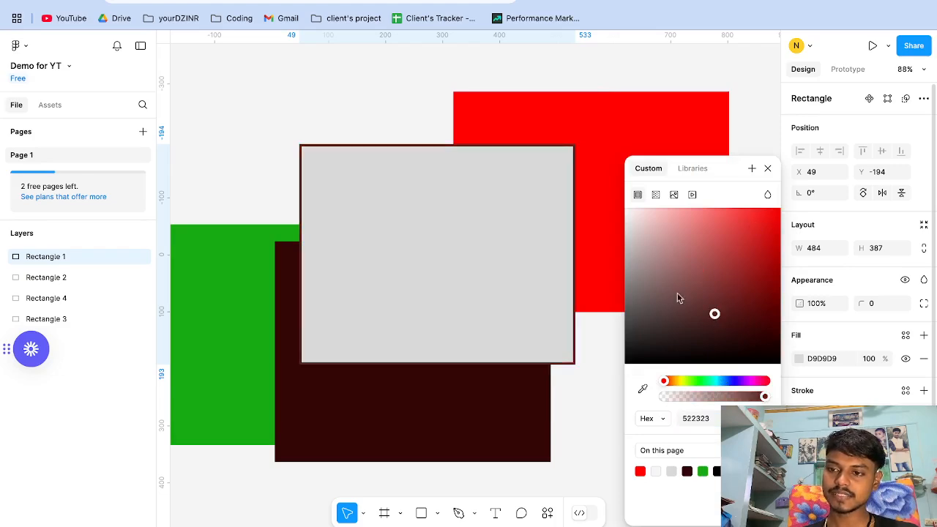
pyautogui.click(667, 242)
pyautogui.click(644, 221)
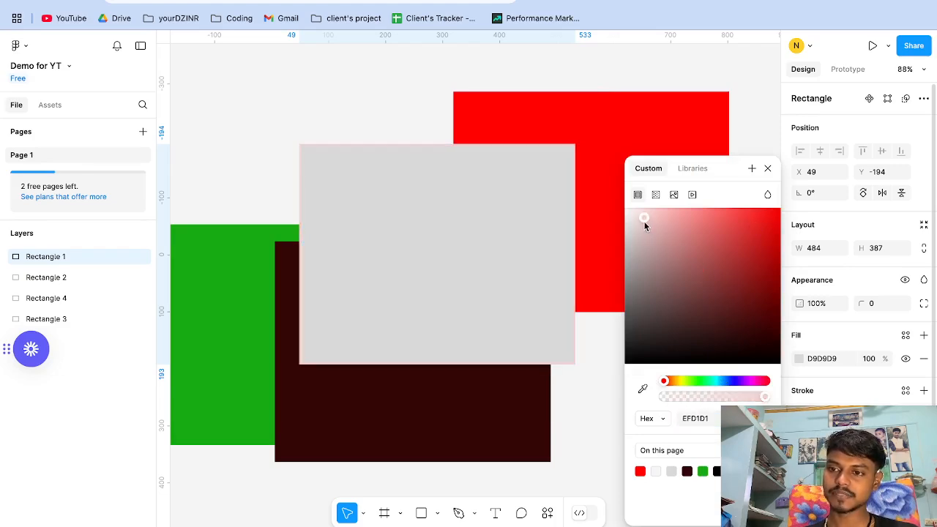
pyautogui.click(641, 345)
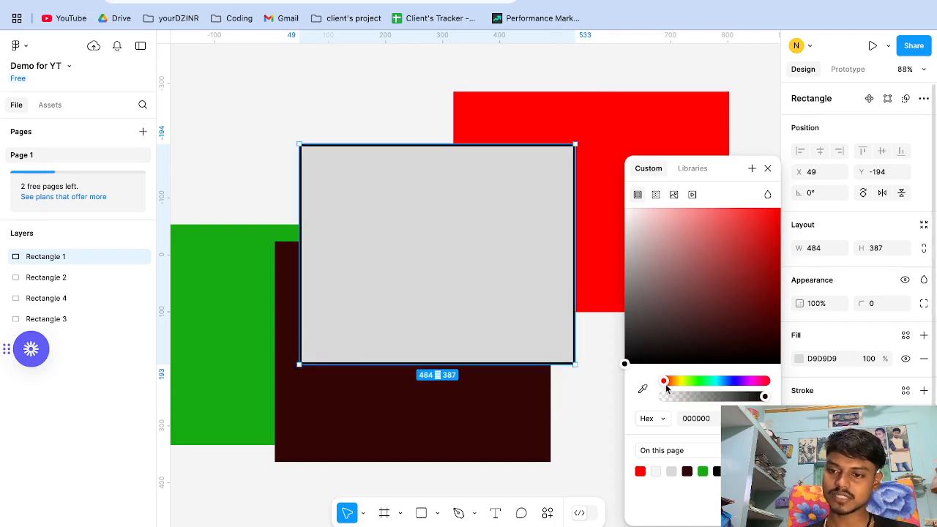
# - Move the dark maroon rectangle down and to the left, to X -171, Y 228
pyautogui.click(461, 448)
pyautogui.moveTo(461, 448); pyautogui.dragTo(358, 447)
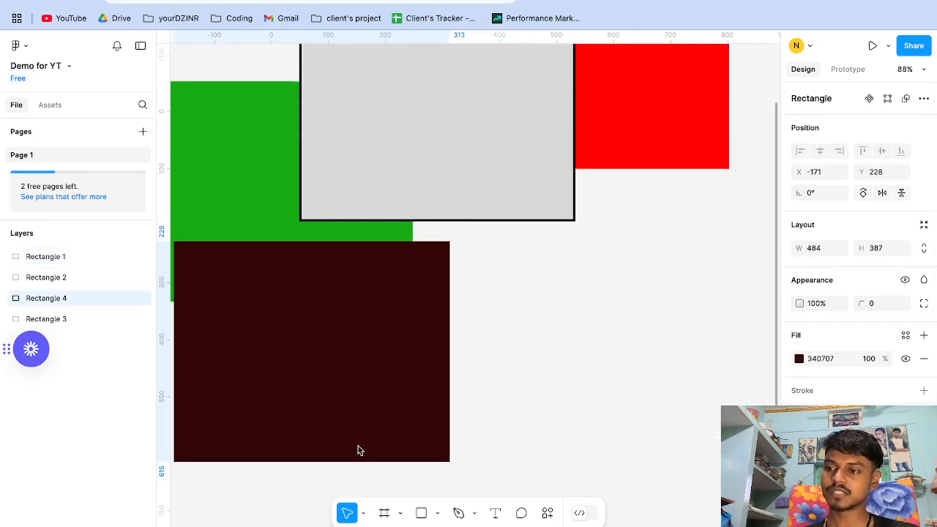
# - Change the gray rectangle's stroke style to Dash, enter a dash length of 10 and lower it to 9
pyautogui.scroll(5, 509, 374)
pyautogui.click(414, 293)
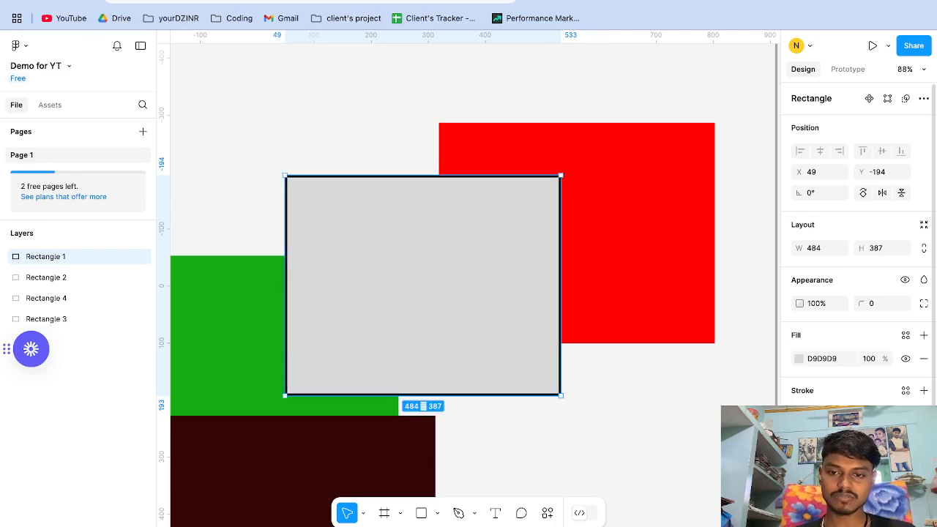
pyautogui.click(905, 447)
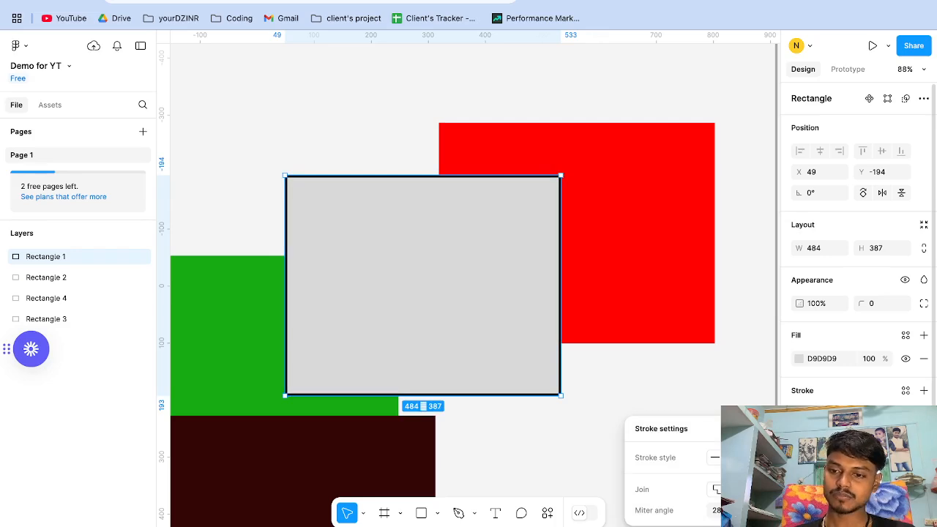
pyautogui.click(739, 457)
pyautogui.click(740, 473)
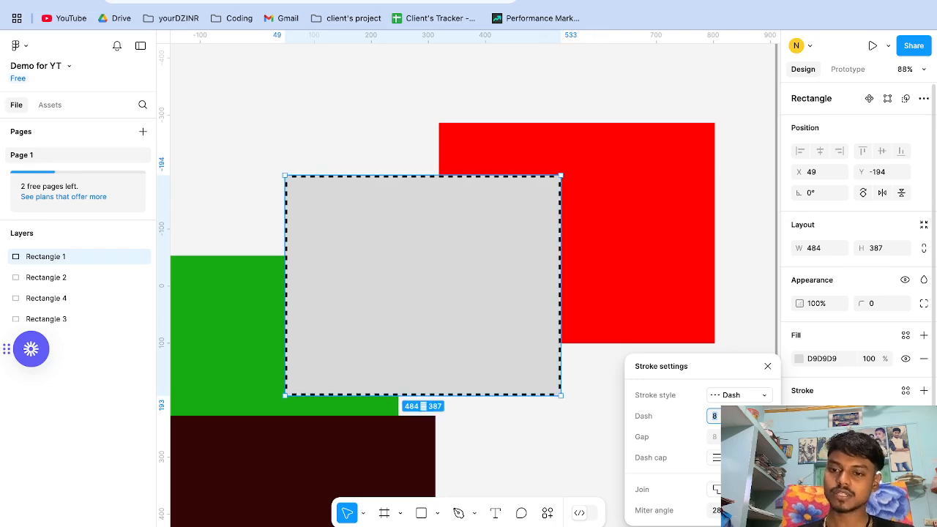
pyautogui.write('10')
pyautogui.press('Return')
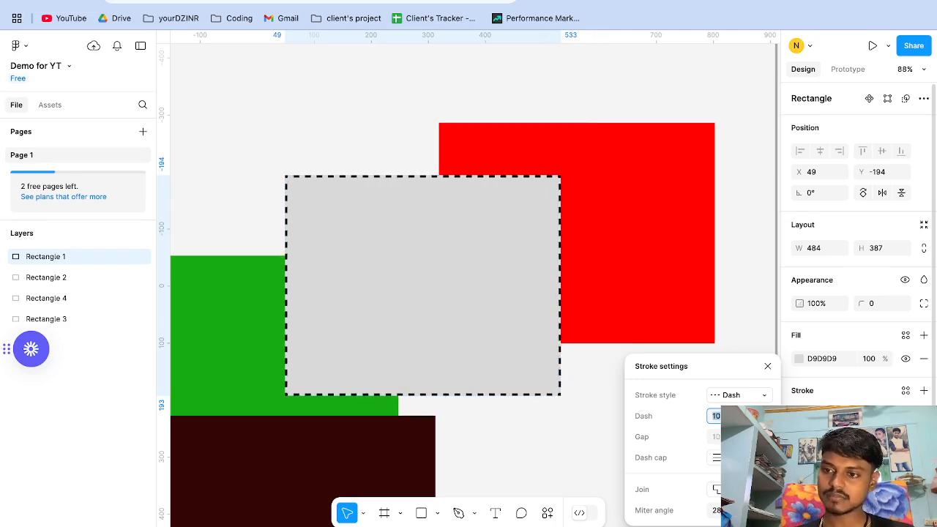
pyautogui.press('Down')
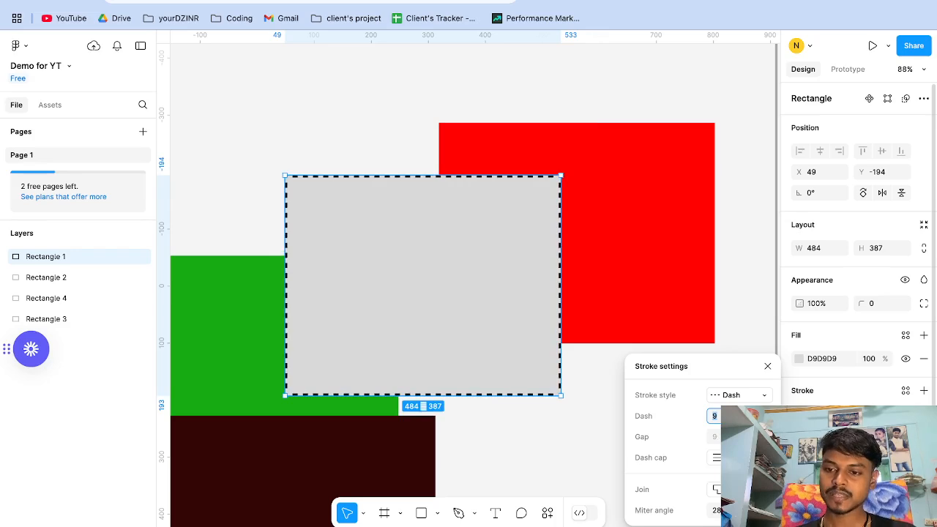
# - Try another join and the rounded and square dash caps on the gray rectangle's stroke, restoring the Miter join and None cap
pyautogui.click(739, 489)
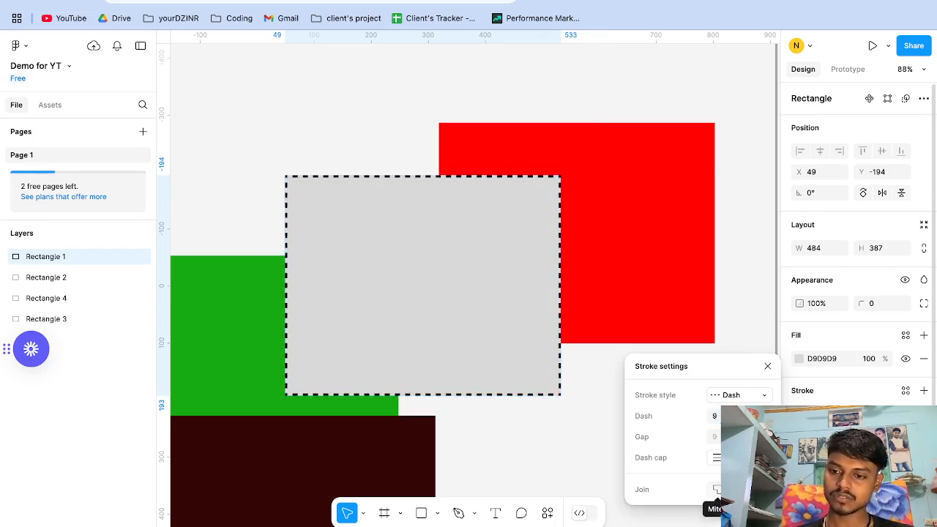
pyautogui.click(717, 491)
pyautogui.click(739, 458)
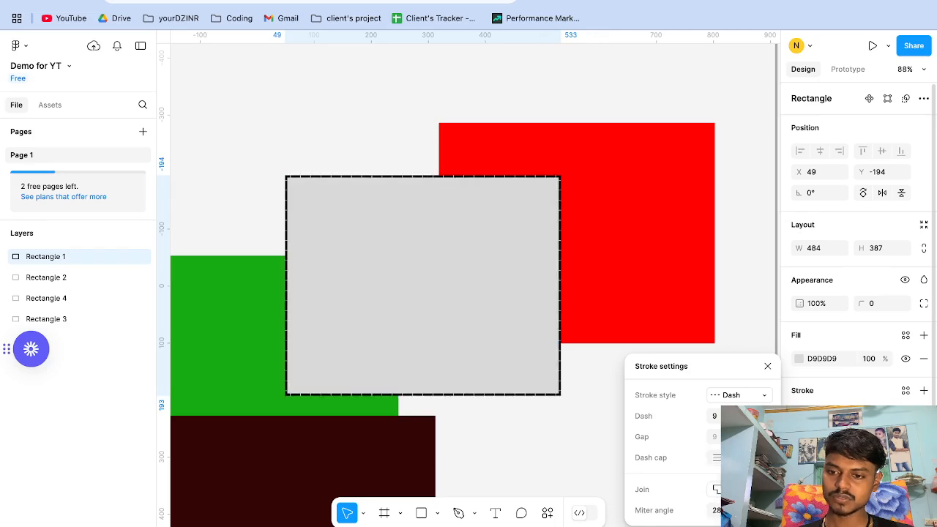
pyautogui.click(716, 457)
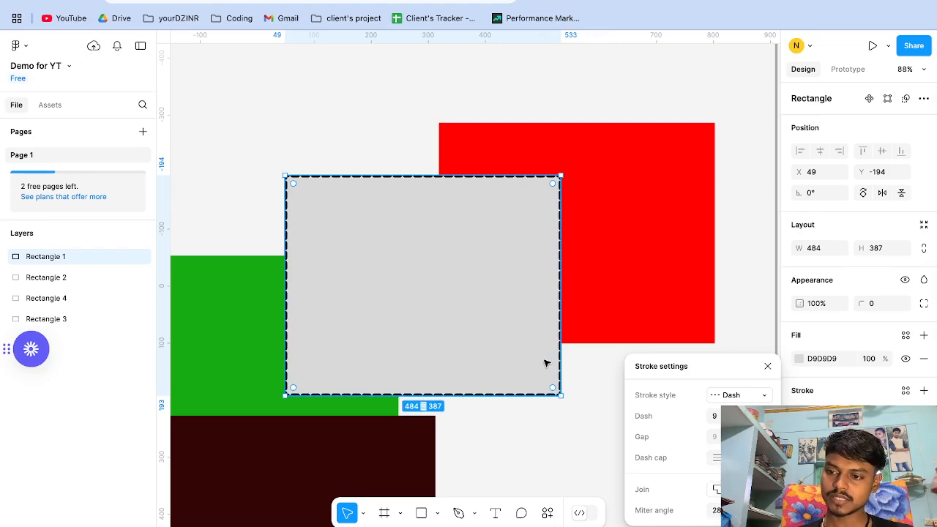
pyautogui.scroll(5, 532, 379)
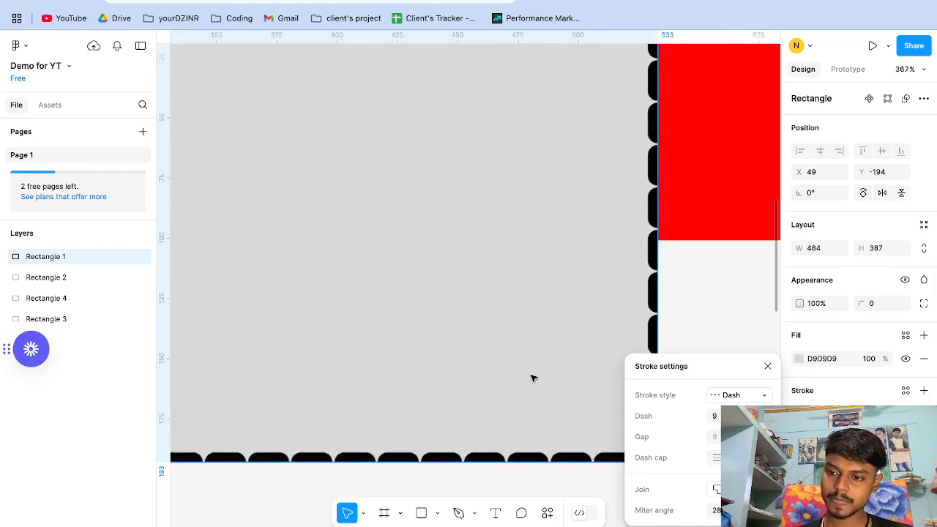
pyautogui.hscroll(3, 533, 378)
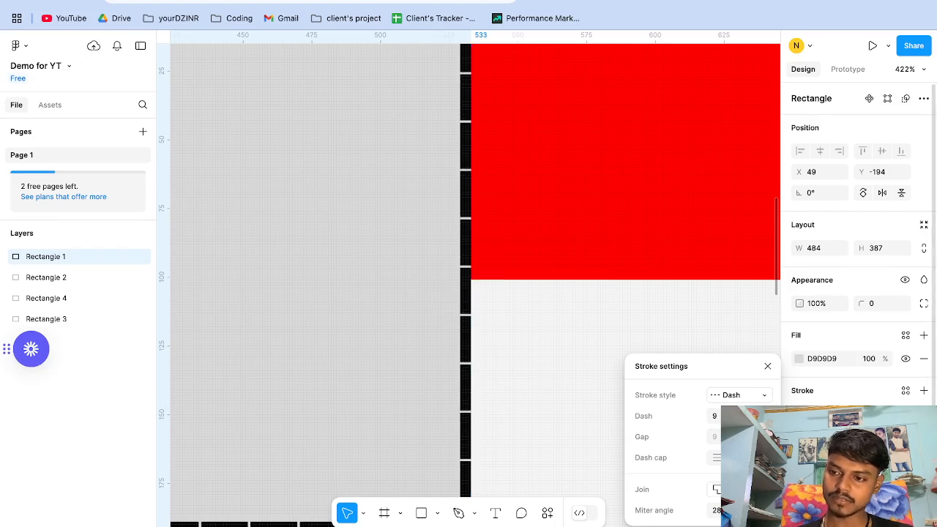
pyautogui.click(716, 459)
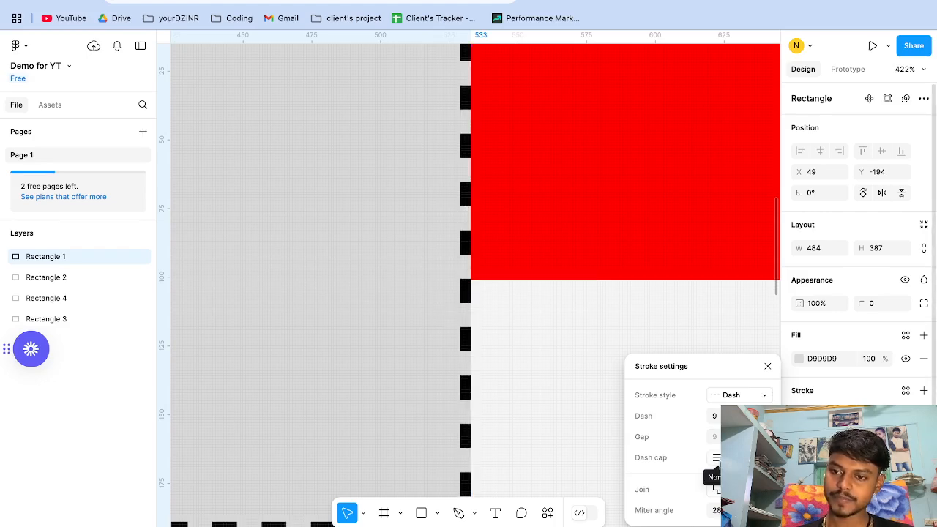
pyautogui.click(761, 457)
pyautogui.click(739, 458)
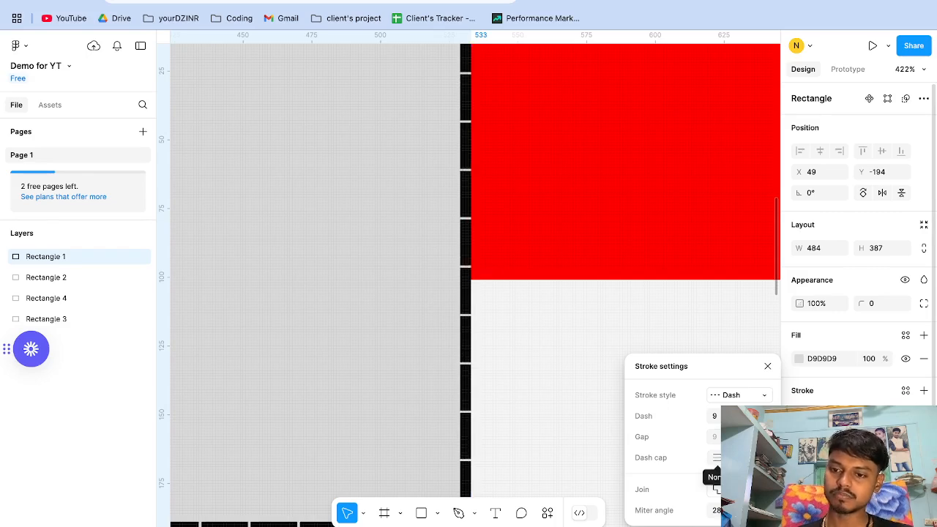
pyautogui.click(716, 457)
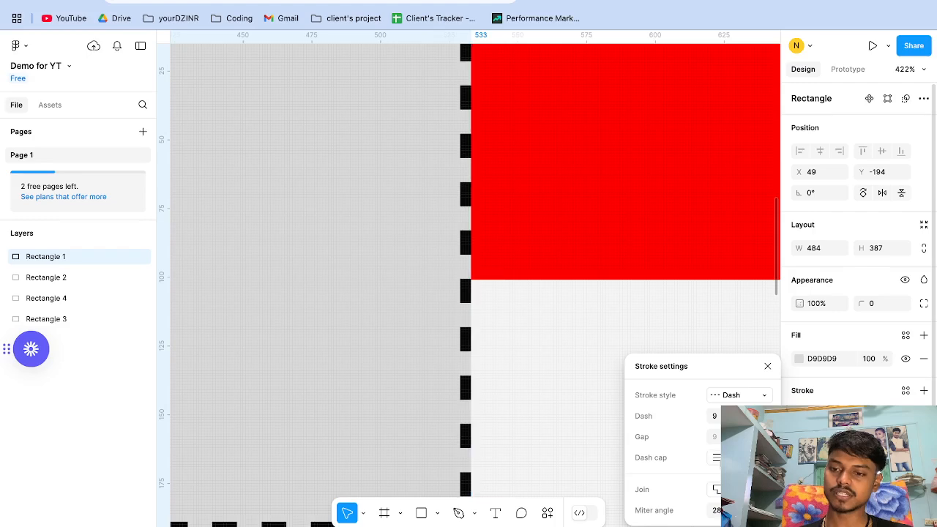
pyautogui.click(768, 366)
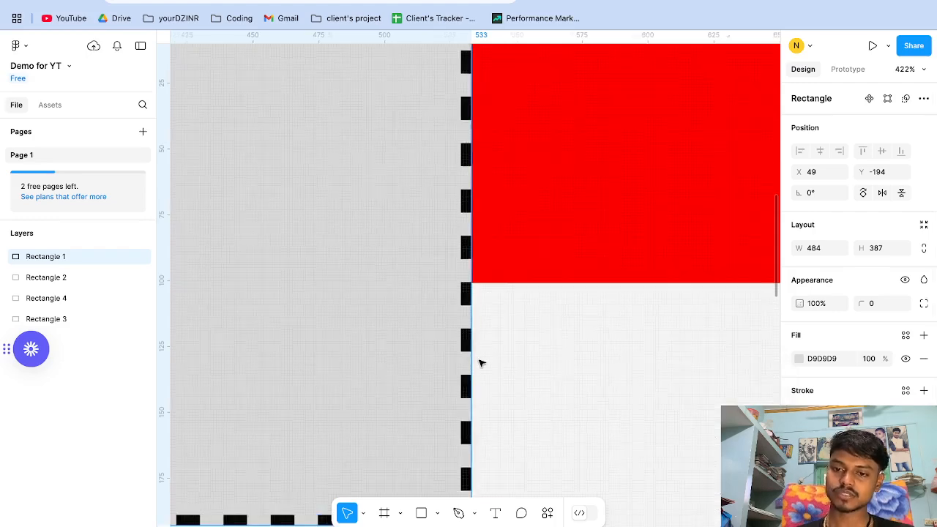
# - Try limiting the gray rectangle's dashed stroke to its top side and restore it on all sides
pyautogui.scroll(-5, 479, 362)
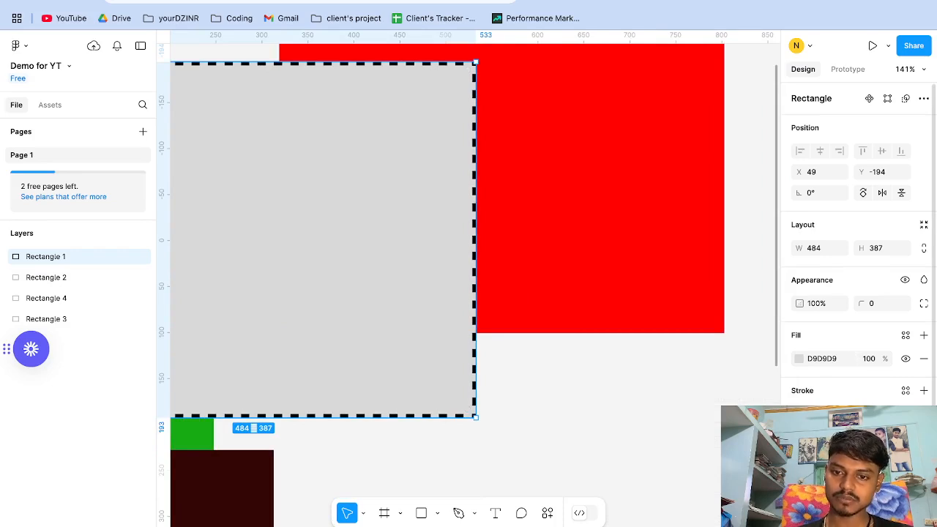
pyautogui.click(875, 458)
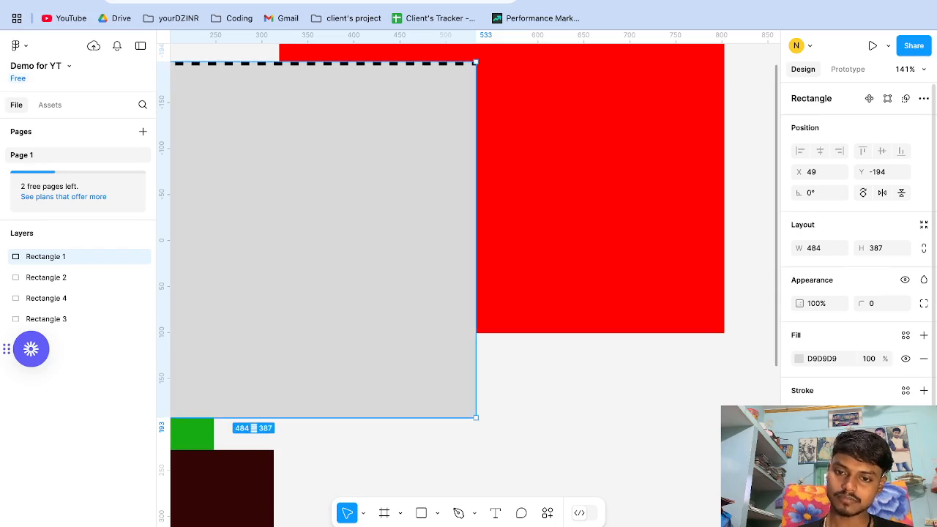
pyautogui.scroll(-10, 579, 366)
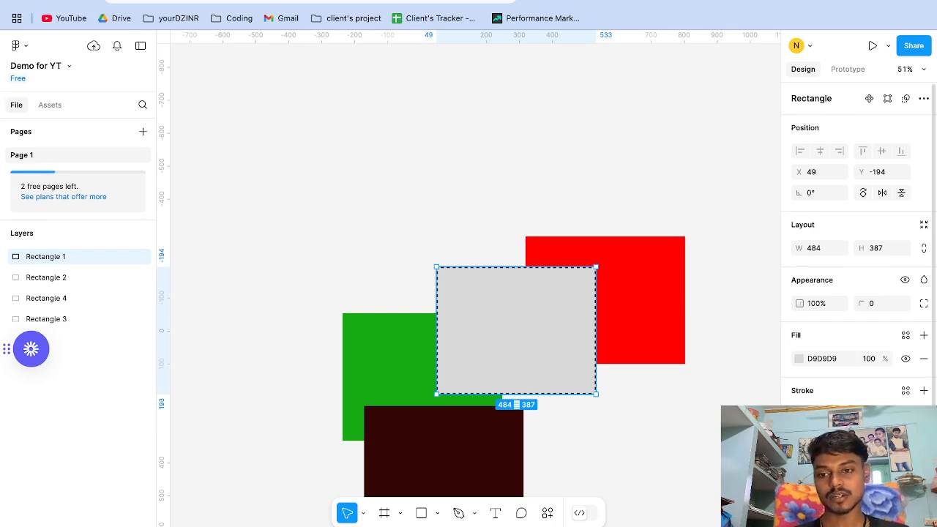
# - Apply a linear gradient to the gray rectangle's stroke, running from black 000000 at 0% to red at 100%
pyautogui.click(799, 358)
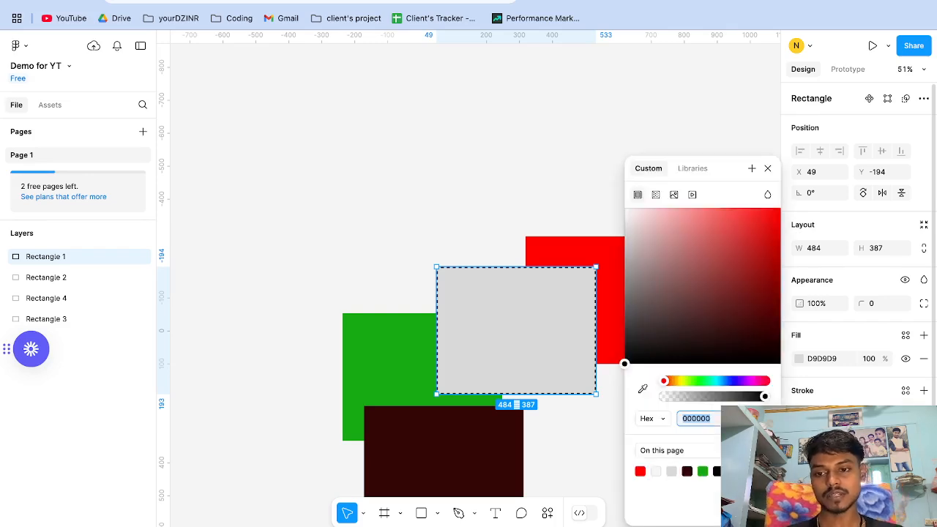
pyautogui.click(656, 196)
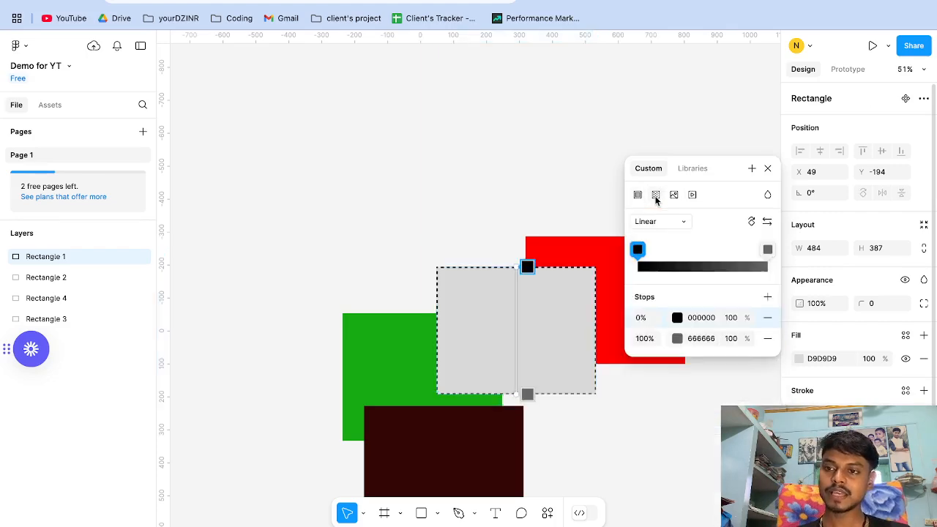
pyautogui.click(667, 196)
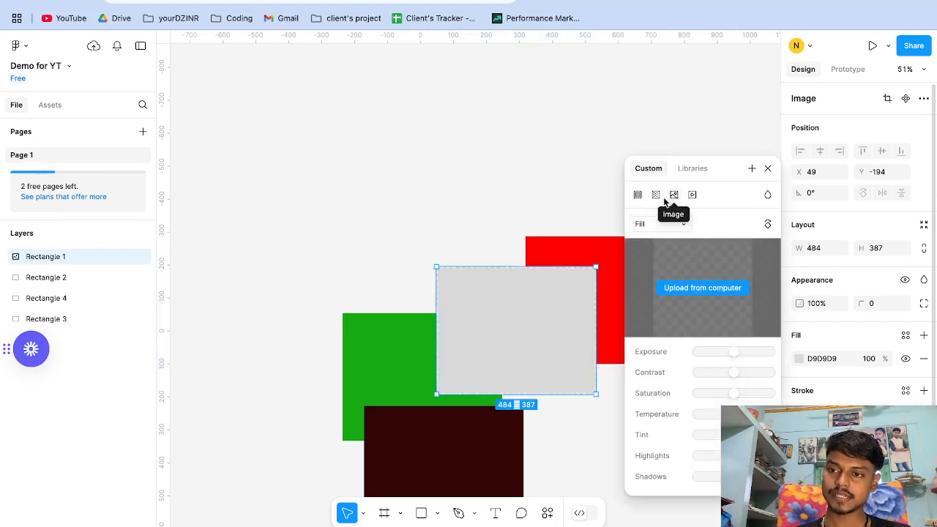
pyautogui.click(655, 199)
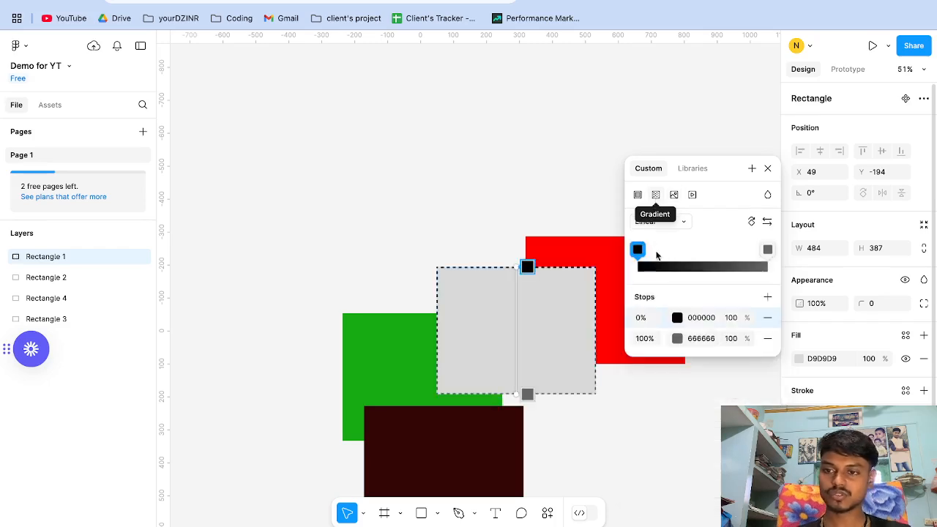
pyautogui.click(677, 338)
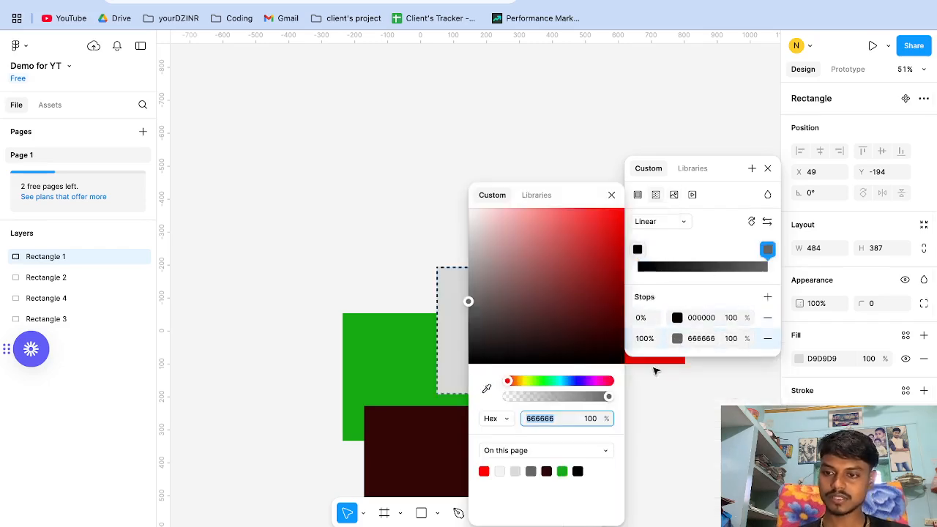
pyautogui.click(483, 470)
pyautogui.click(767, 169)
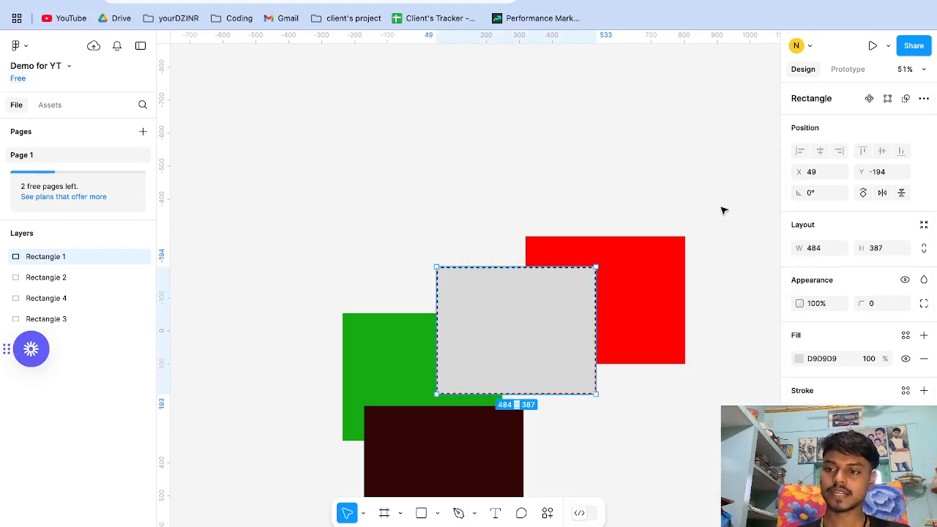
# - Examine the gradient along the dashed stroke on the different sides of the gray rectangle
pyautogui.click(628, 385)
pyautogui.scroll(5, 628, 385)
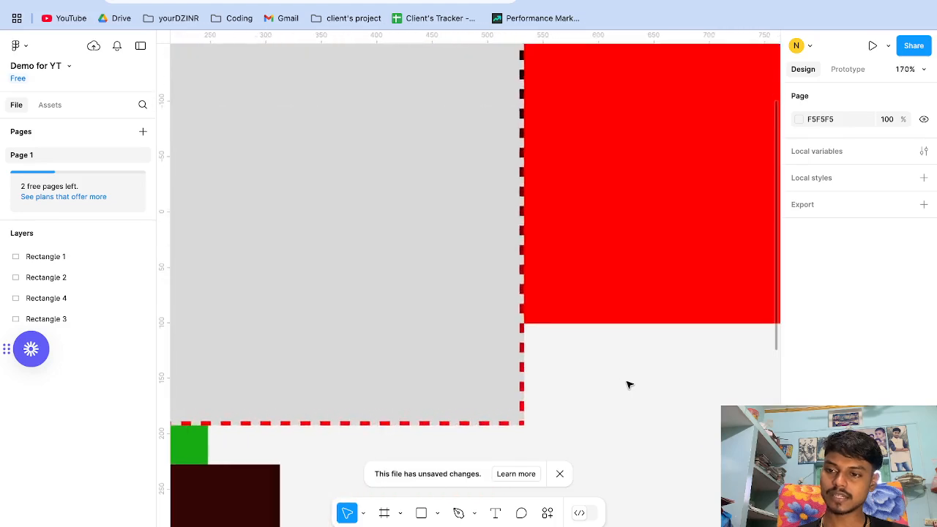
pyautogui.scroll(10, 615, 395)
pyautogui.hscroll(-2, 615, 396)
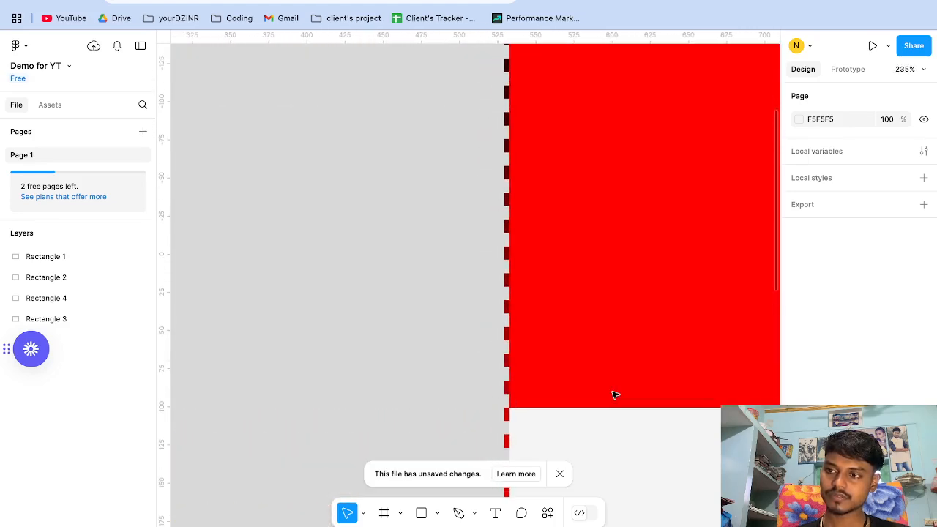
pyautogui.scroll(-3, 615, 395)
pyautogui.hscroll(-10, 615, 395)
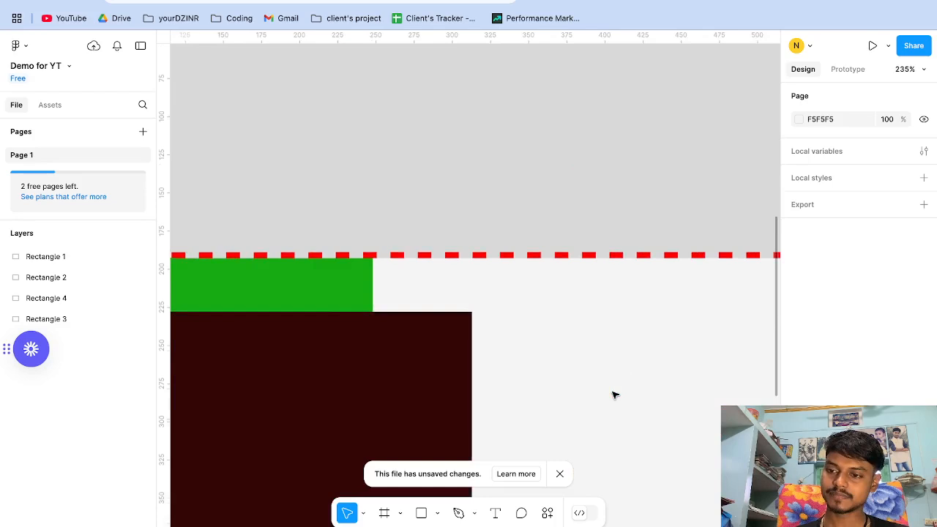
pyautogui.scroll(2, 198, 229)
pyautogui.scroll(-10, 307, 222)
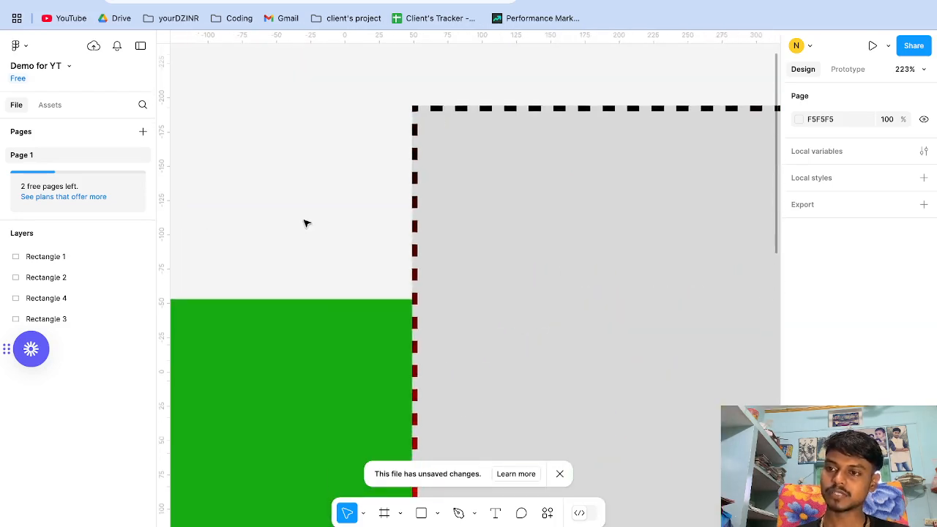
# - Add a drop shadow effect to the gray rectangle
pyautogui.click(427, 270)
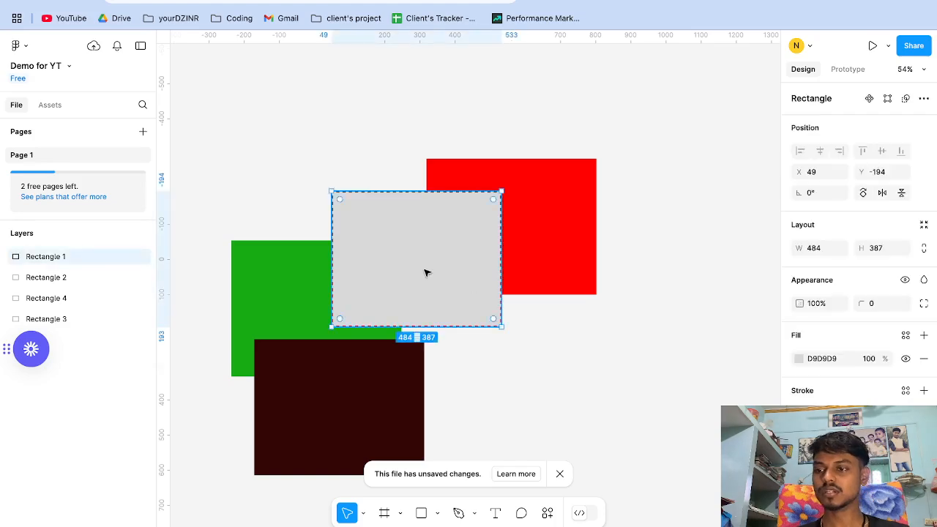
pyautogui.scroll(-1, 841, 393)
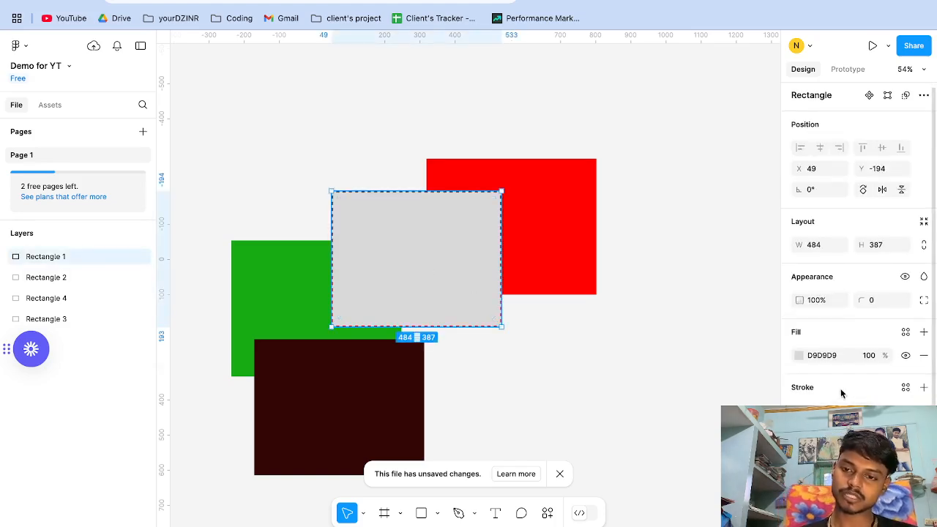
pyautogui.scroll(-1, 842, 399)
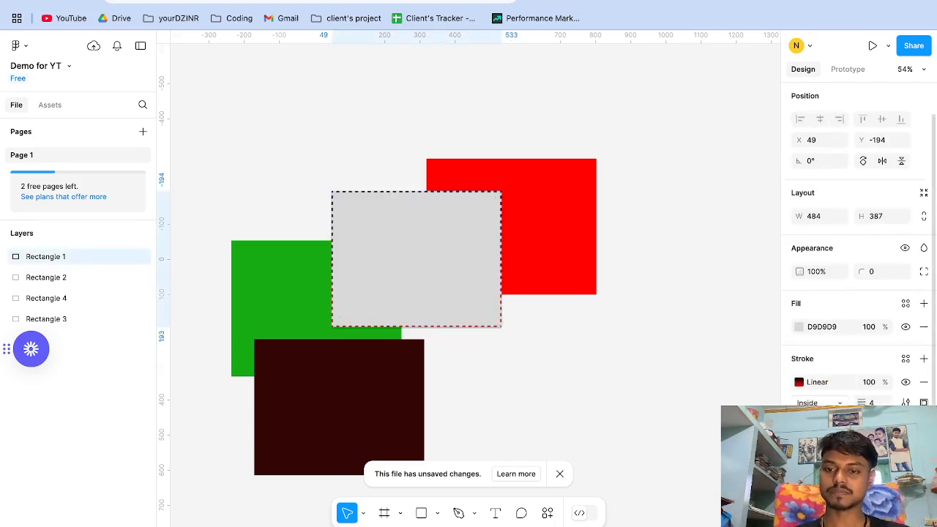
# - Move the red rectangle clear of the gray one, level with it, to X 1084, Y -194
pyautogui.click(573, 318)
pyautogui.click(569, 265)
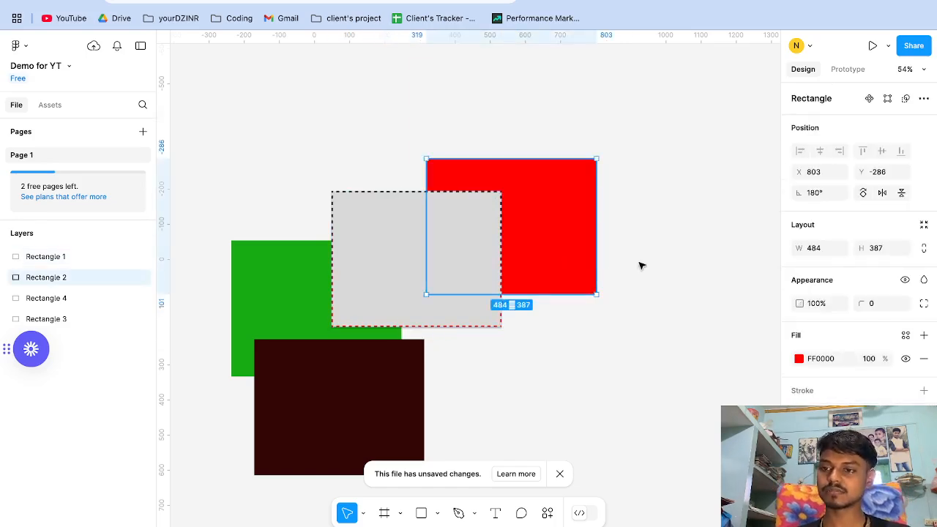
pyautogui.moveTo(570, 266); pyautogui.dragTo(665, 295)
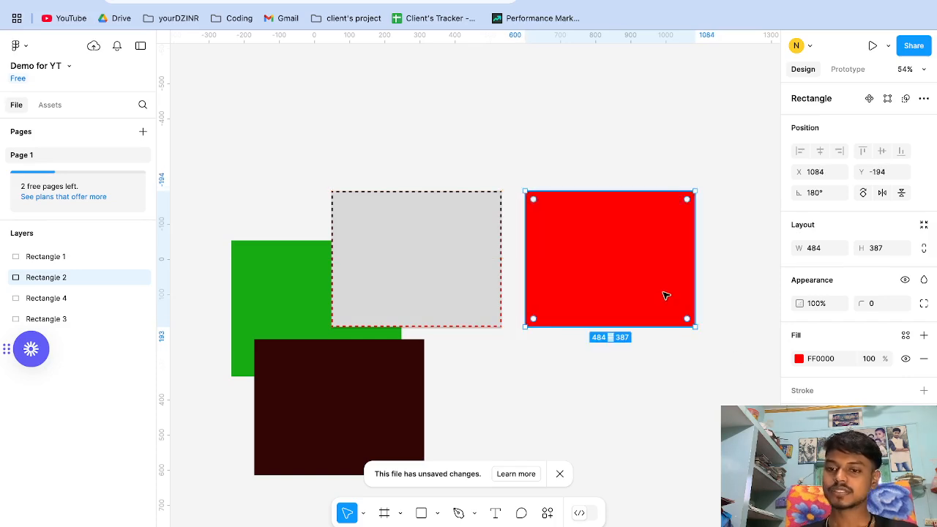
pyautogui.click(706, 409)
# - Add a shadow effect to the red rectangle and change its type to inner shadow
pyautogui.click(616, 297)
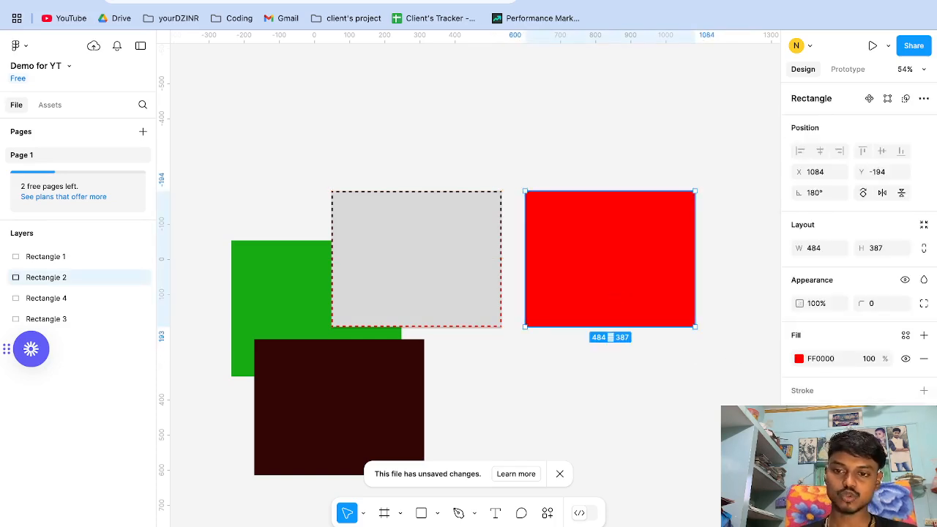
pyautogui.moveTo(616, 297); pyautogui.dragTo(616, 297)
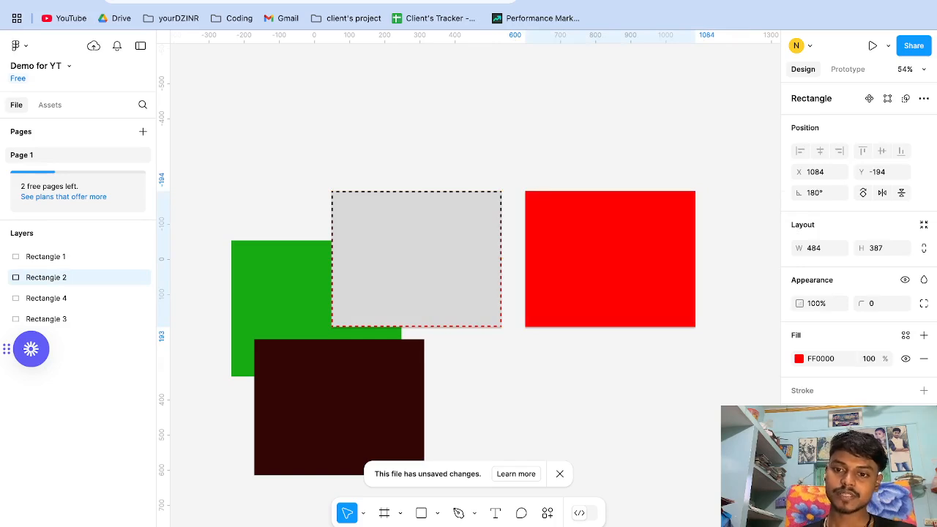
pyautogui.click(799, 440)
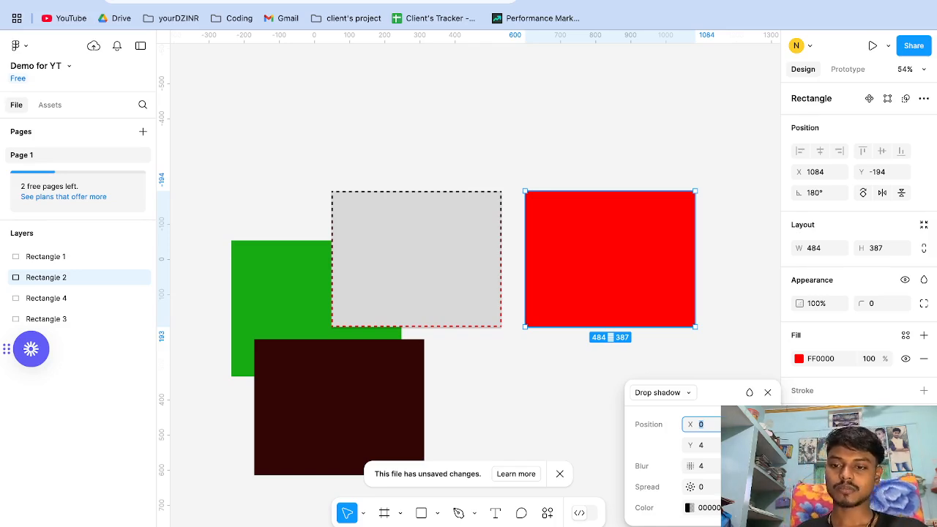
pyautogui.click(658, 375)
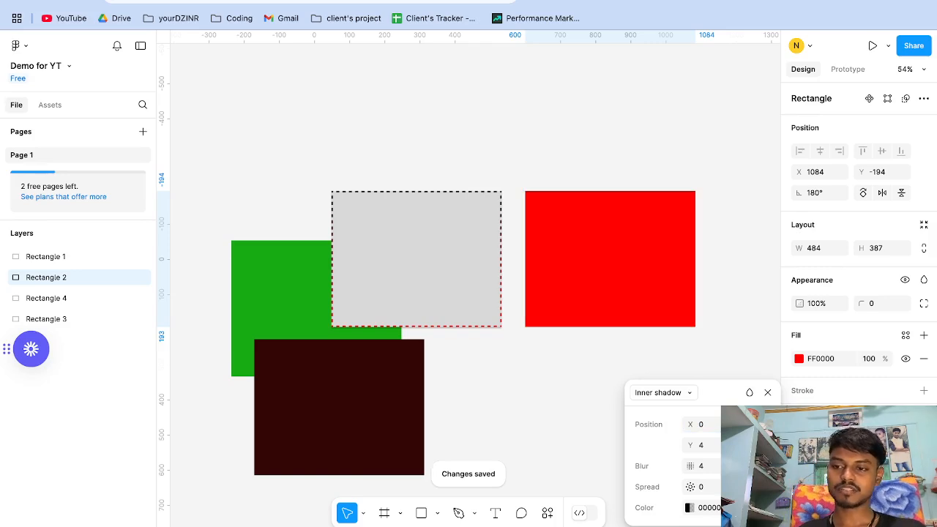
pyautogui.click(768, 393)
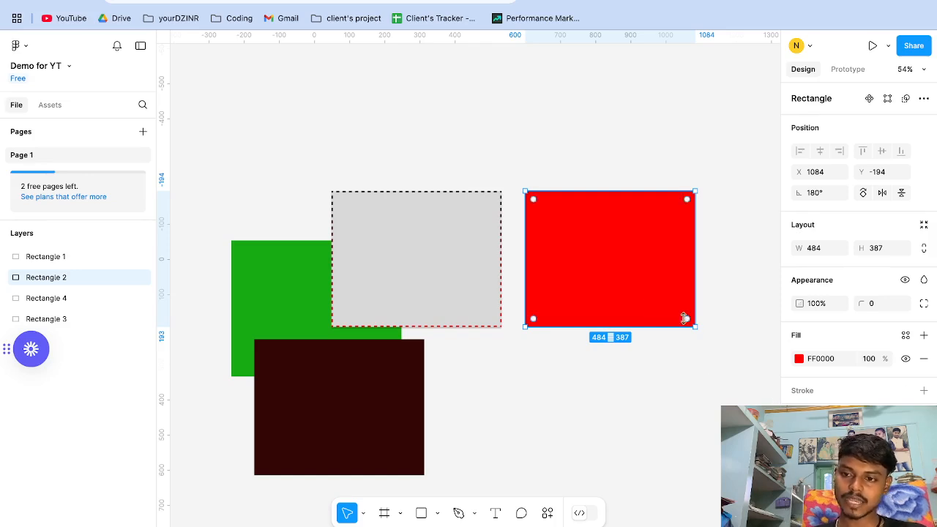
# - Set the red rectangle's inner shadow to a blur of 40 and a spread of 5
pyautogui.scroll(5, 664, 338)
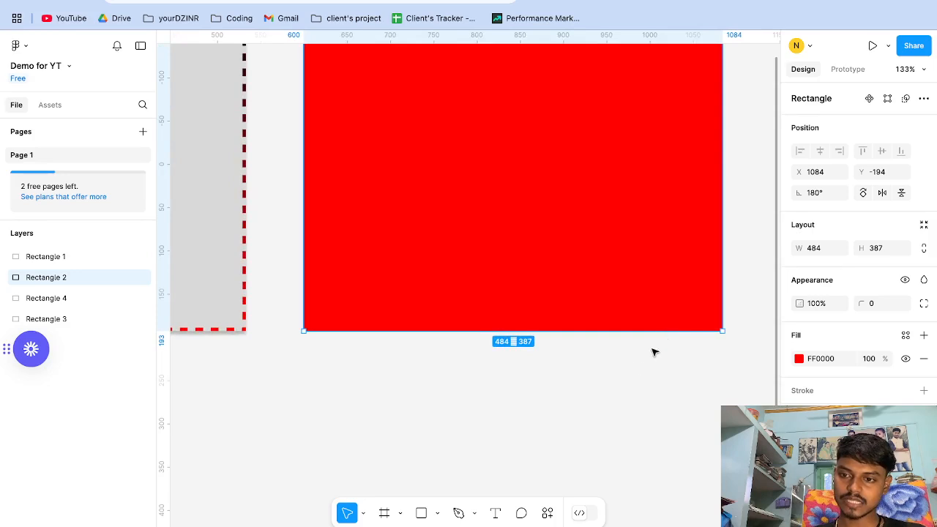
pyautogui.scroll(7, 630, 372)
pyautogui.scroll(3, 629, 372)
pyautogui.hscroll(3, 630, 371)
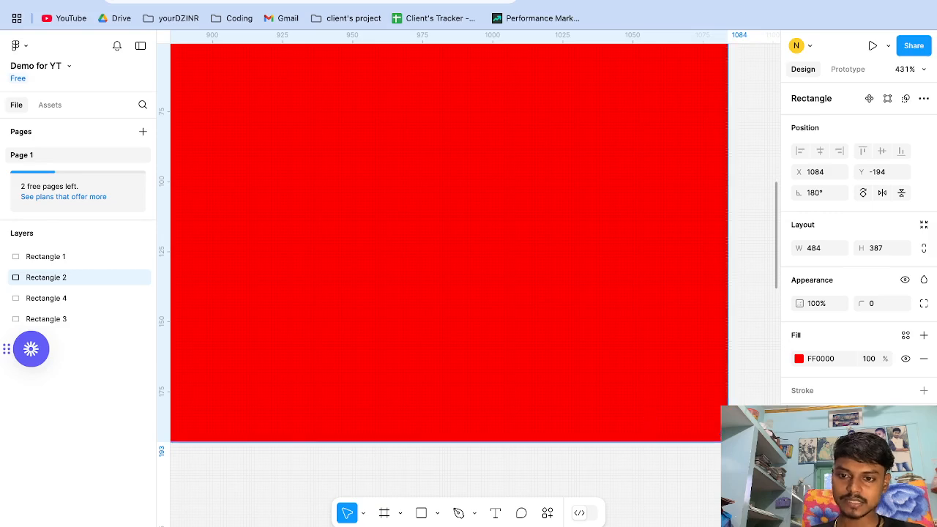
pyautogui.click(799, 446)
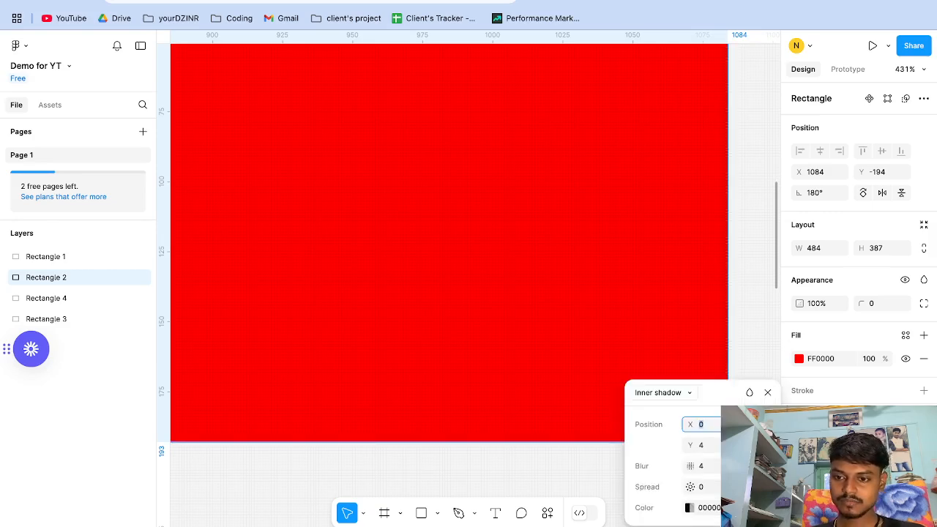
pyautogui.press('Tab')
pyautogui.press('Tab')
pyautogui.write('40')
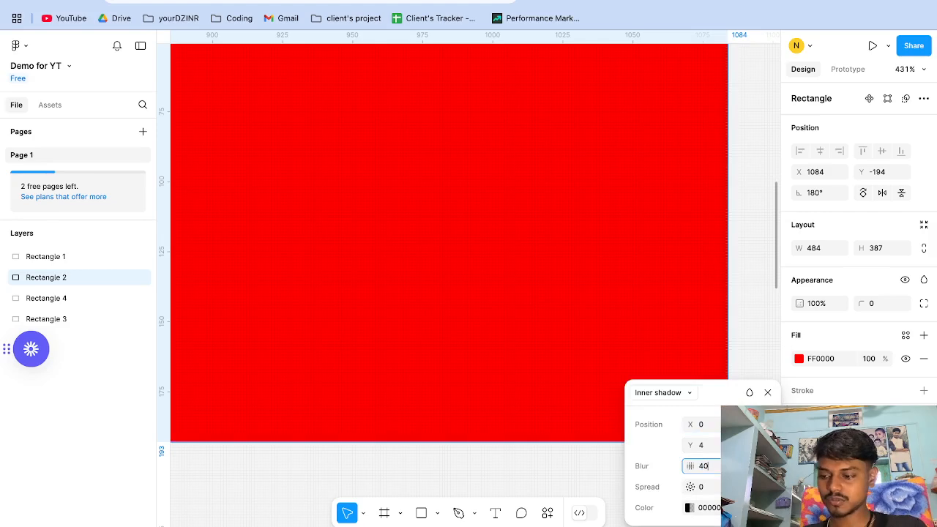
pyautogui.press('Tab')
pyautogui.write('3')
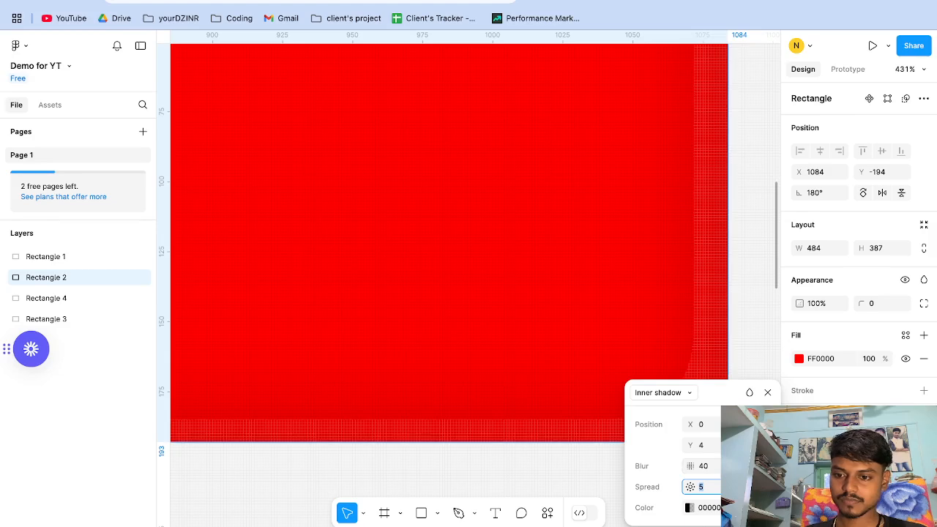
# - Raise the opacity of the inner shadow's black color to 100%
pyautogui.click(689, 507)
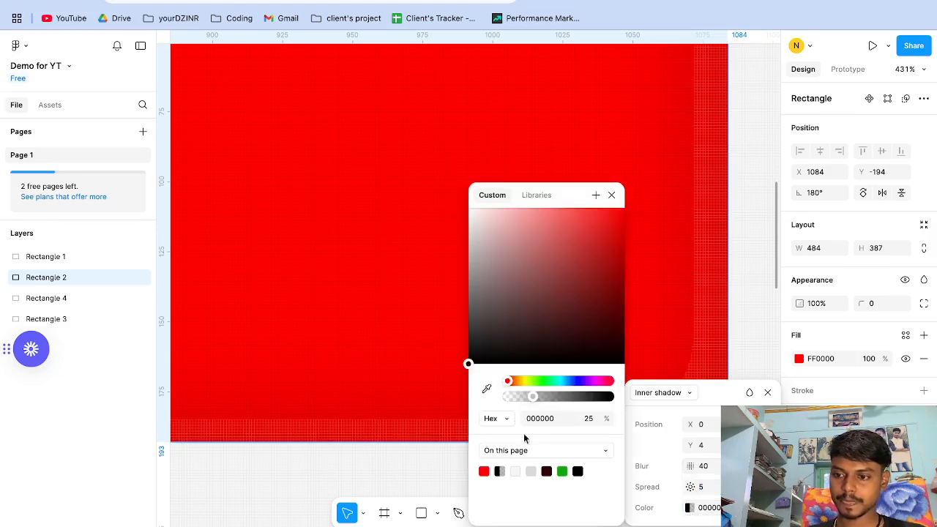
pyautogui.moveTo(601, 397); pyautogui.dragTo(634, 403)
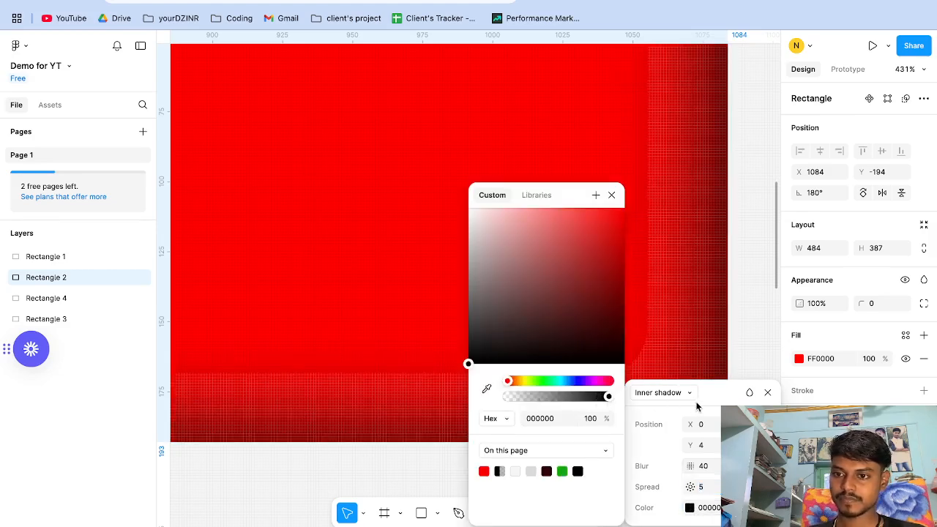
pyautogui.click(767, 393)
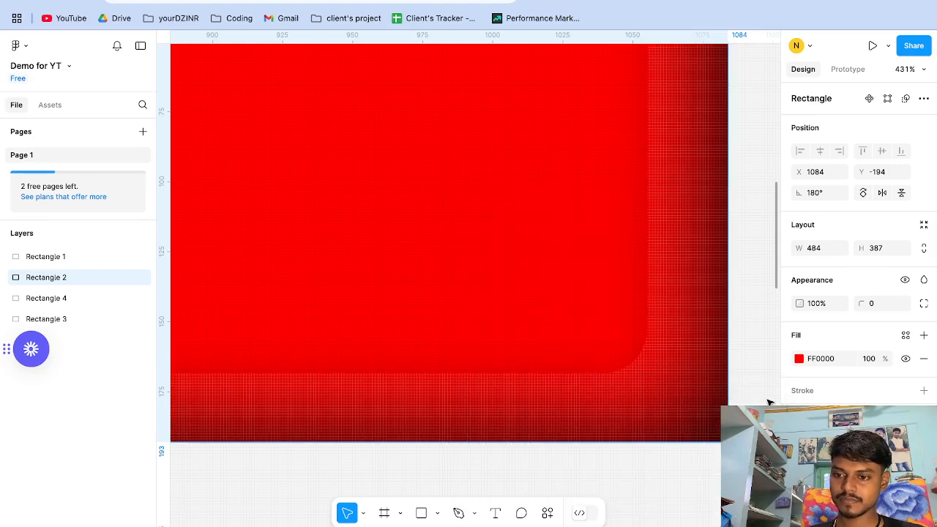
# - Set the Y offset of the red rectangle's inner shadow to 0
pyautogui.click(799, 446)
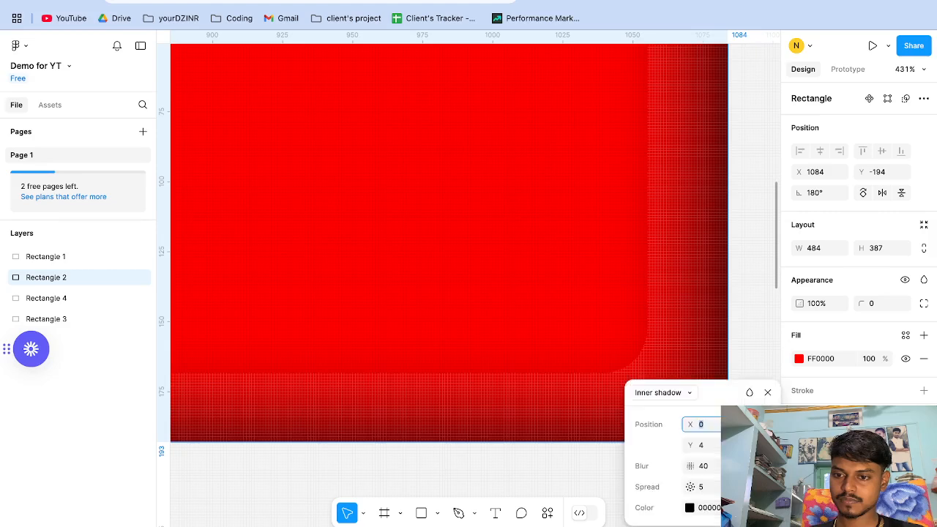
pyautogui.click(716, 451)
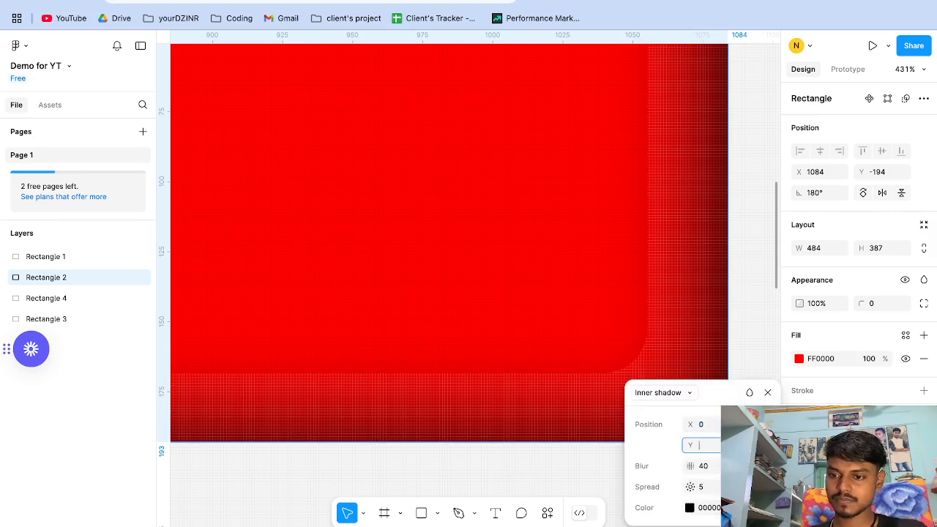
pyautogui.click(719, 411)
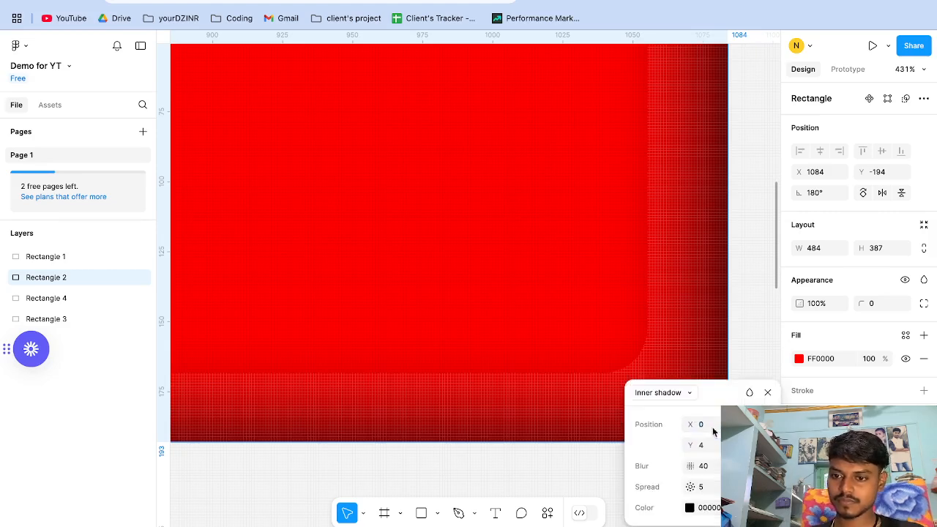
pyautogui.click(709, 445)
pyautogui.press('Return')
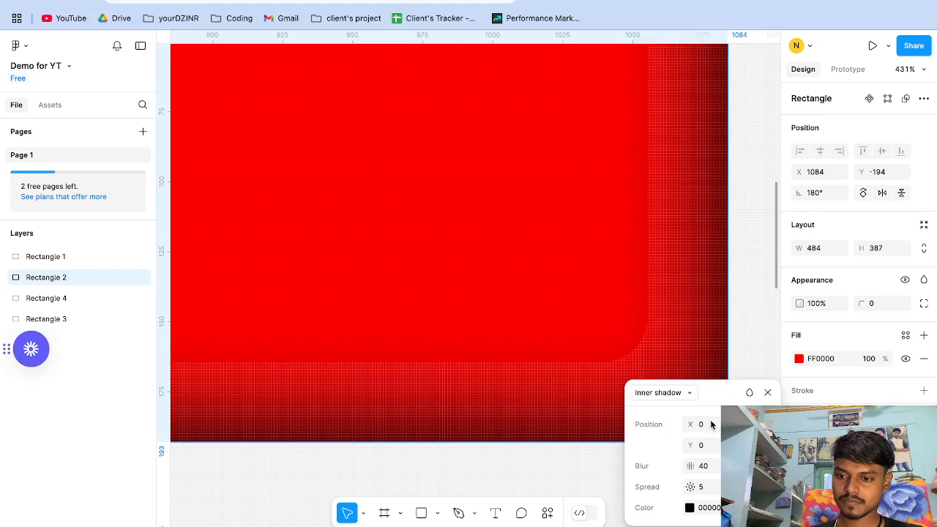
# - Try negative and positive spread values on the inner shadow, down to about -10 and up to 29
pyautogui.click(703, 487)
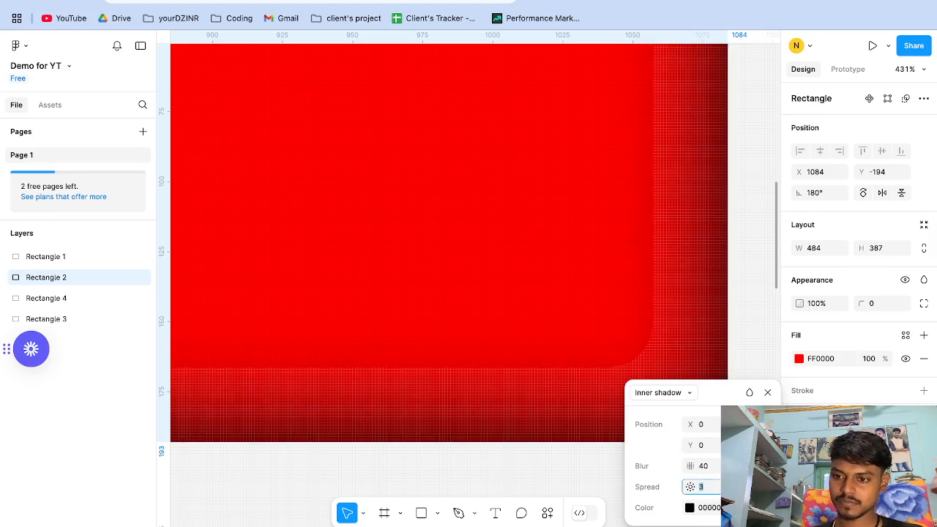
pyautogui.press('Down')
pyautogui.press('Down')
pyautogui.press('Down')
pyautogui.press('Down')
pyautogui.press('Down')
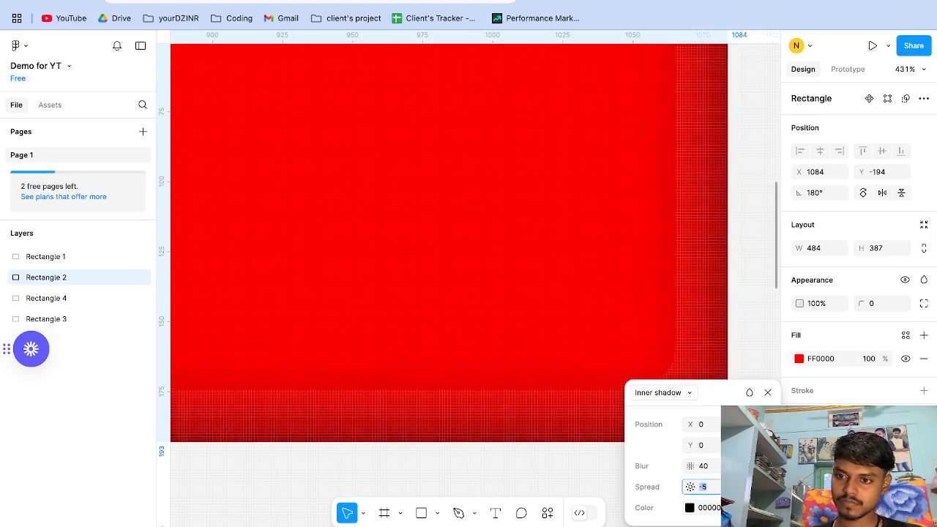
pyautogui.press('Up')
pyautogui.press('Up')
pyautogui.press('Up')
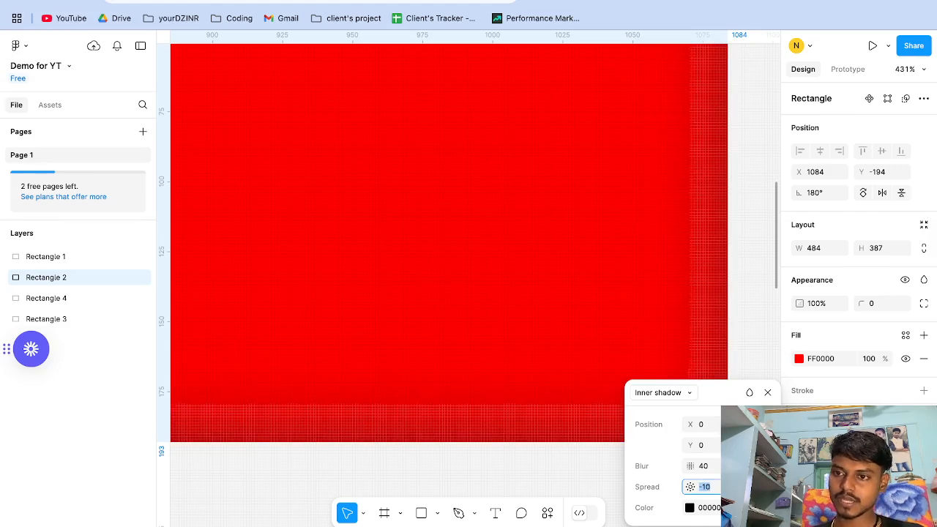
pyautogui.press('Up')
pyautogui.press('Up')
pyautogui.press('Up')
pyautogui.press('Up')
pyautogui.press('Up')
pyautogui.press('Up')
pyautogui.press('Up')
pyautogui.press('Up')
pyautogui.press('Up')
pyautogui.press('Up')
pyautogui.press('Up')
pyautogui.press('Up')
pyautogui.press('Up')
pyautogui.press('Up')
pyautogui.press('Up')
pyautogui.press('Up')
pyautogui.press('Up')
pyautogui.press('Up')
pyautogui.press('Up')
pyautogui.press('Up')
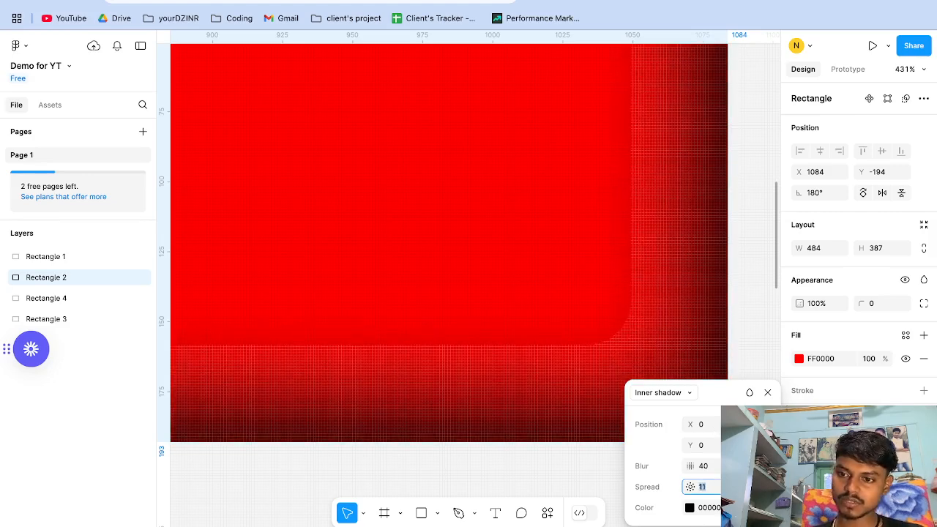
pyautogui.press('Up')
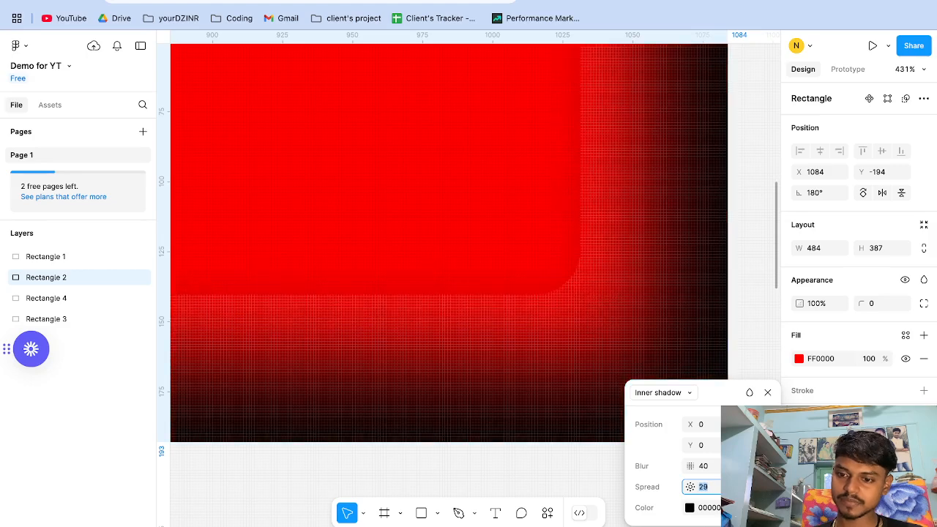
# - Change the inner shadow's color to the pale pink EDC4C4 and view the whole rectangle
pyautogui.click(689, 508)
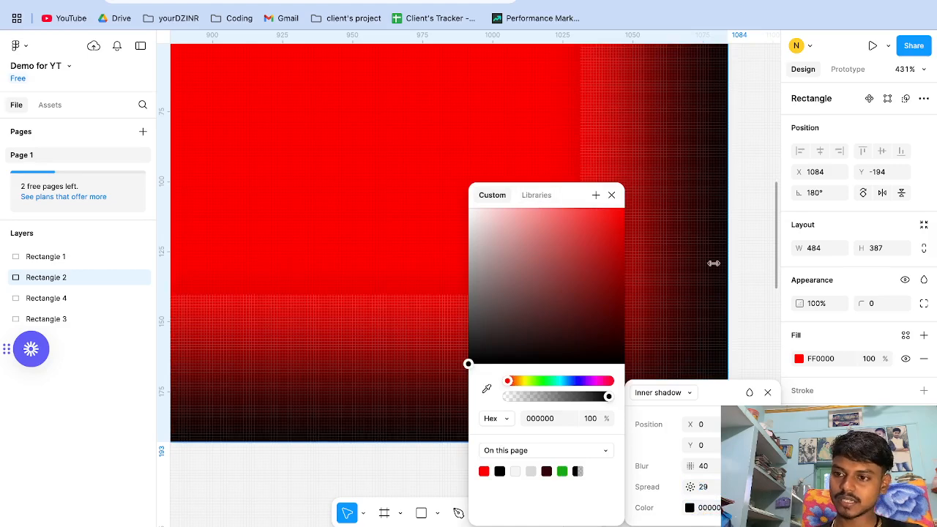
pyautogui.moveTo(617, 235); pyautogui.dragTo(495, 223)
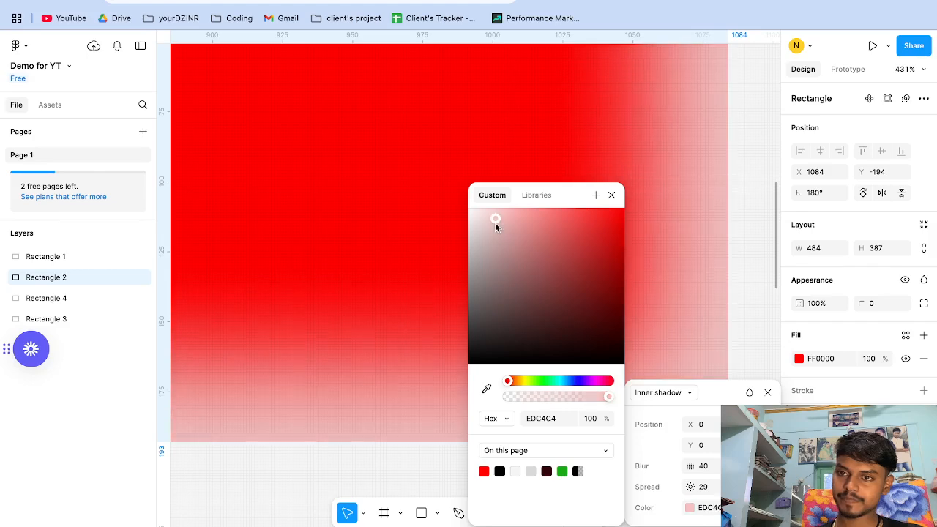
pyautogui.click(615, 196)
pyautogui.scroll(-5, 703, 245)
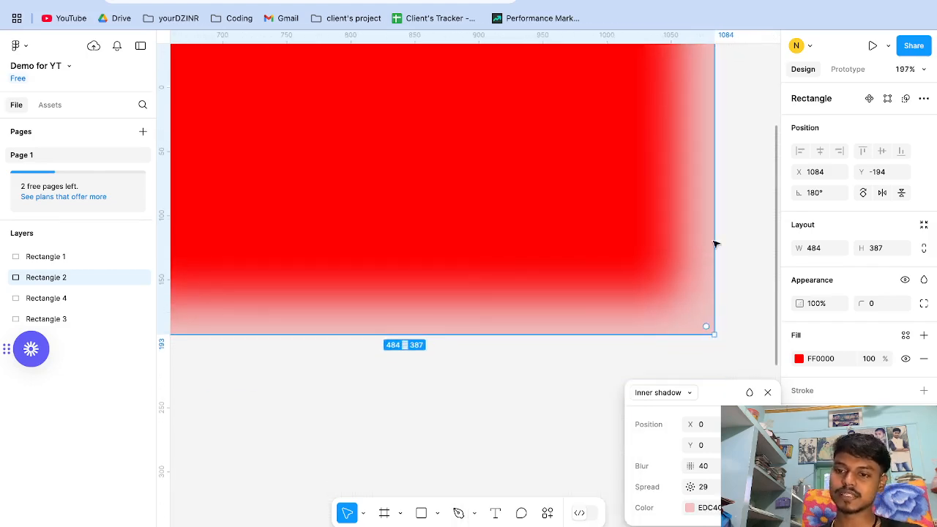
pyautogui.scroll(-3, 742, 237)
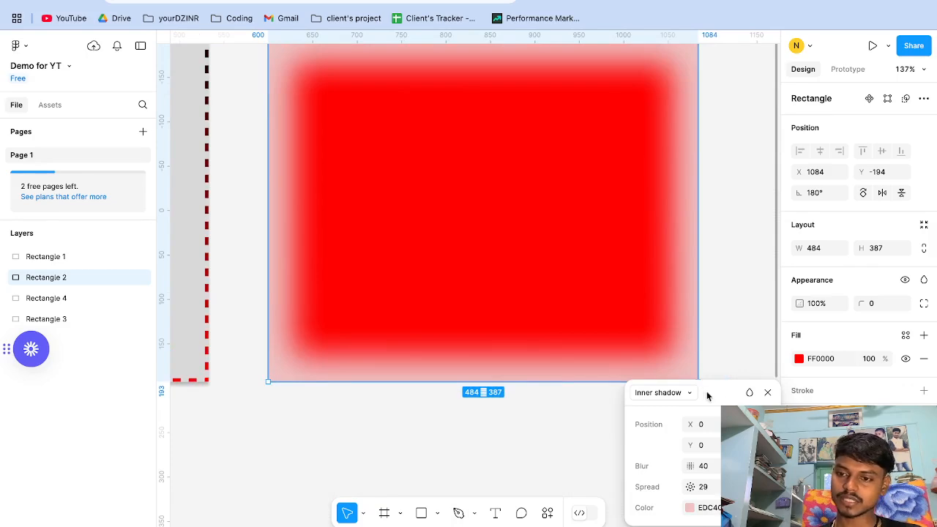
# - Switch the red rectangle's effect to a drop shadow and color it with the page's dark maroon 340707
pyautogui.click(692, 393)
pyautogui.click(677, 406)
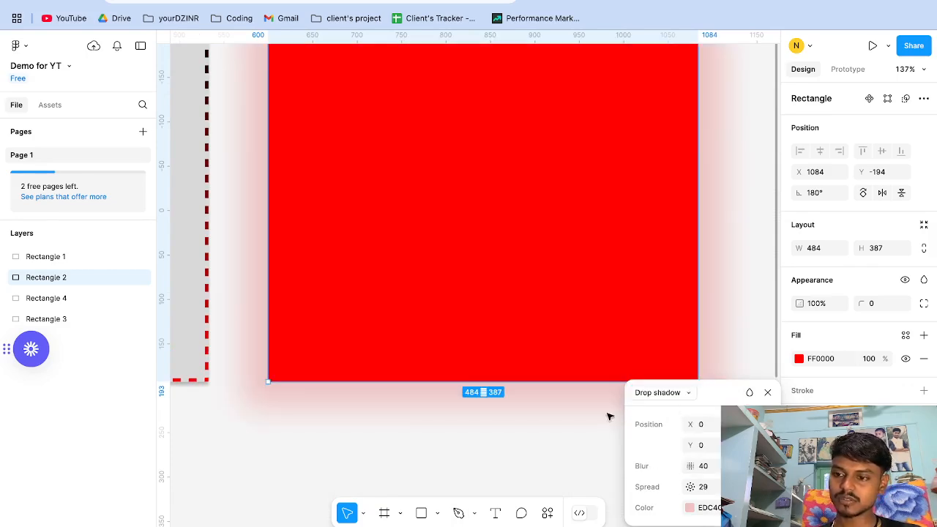
pyautogui.click(690, 507)
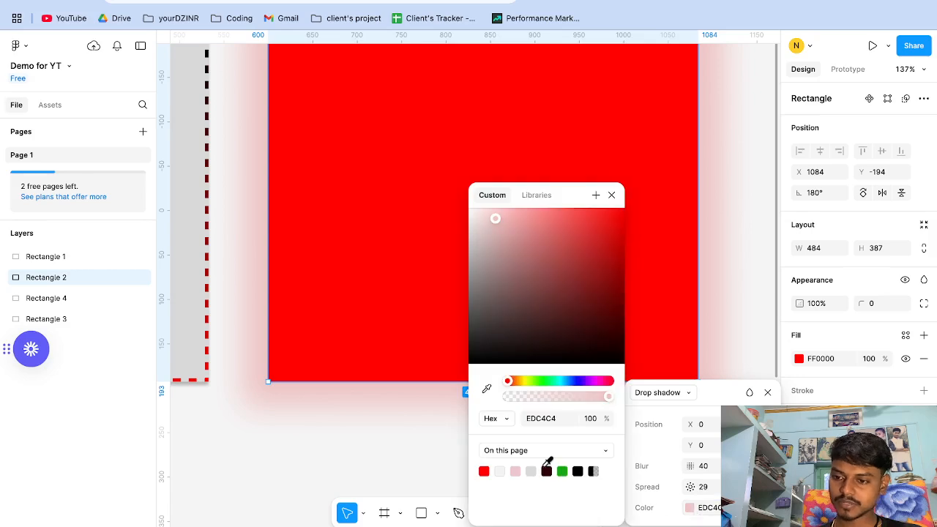
pyautogui.click(546, 471)
# - Set the spread of the red rectangle's drop shadow to 3
pyautogui.click(704, 488)
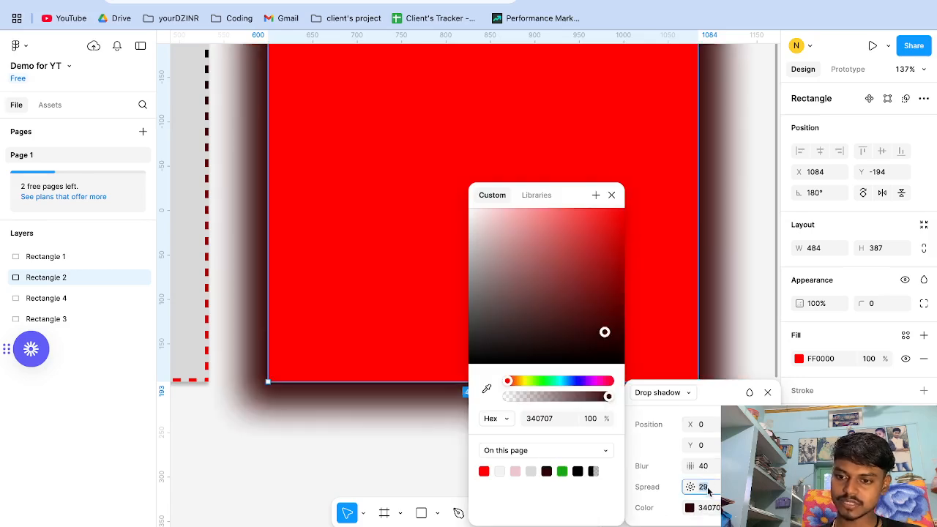
pyautogui.write('3')
pyautogui.press('Return')
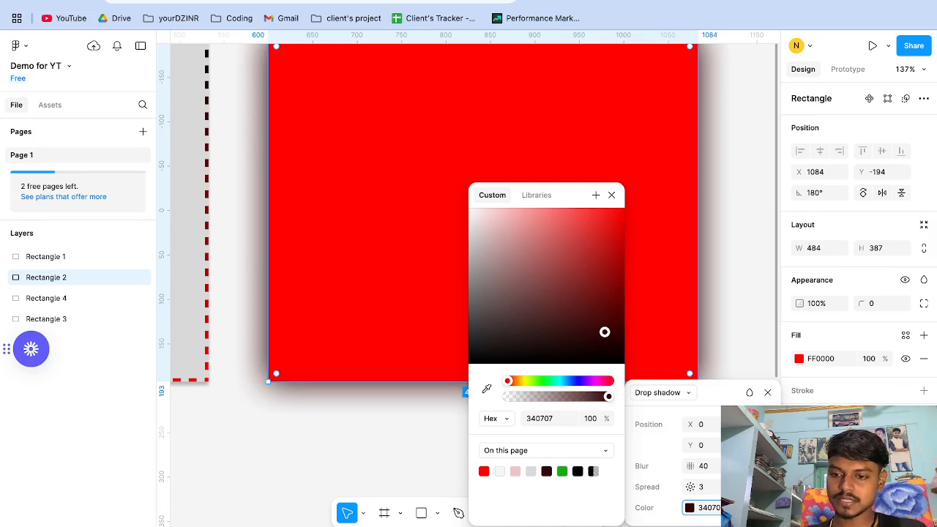
pyautogui.click(727, 354)
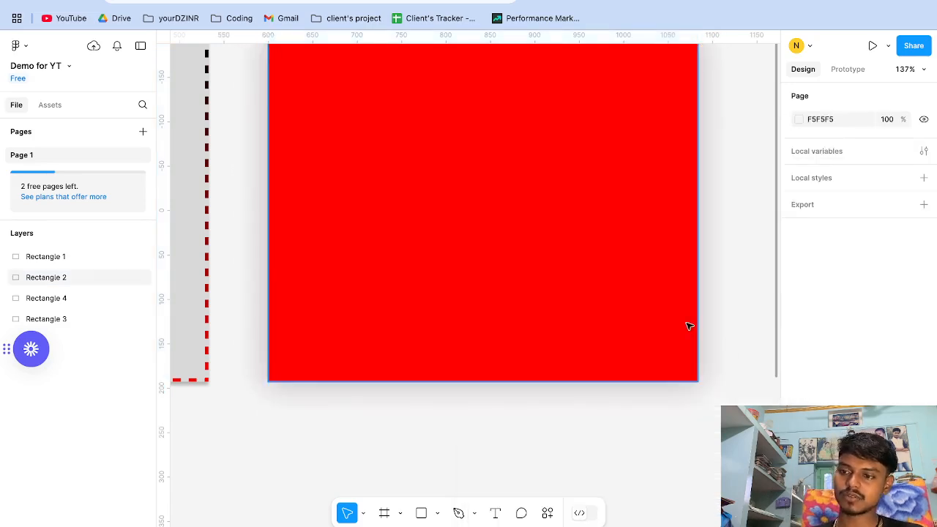
# - Examine the drop shadow around the edges of the red rectangle beside the gray one
pyautogui.scroll(2, 688, 326)
pyautogui.scroll(1, 535, 275)
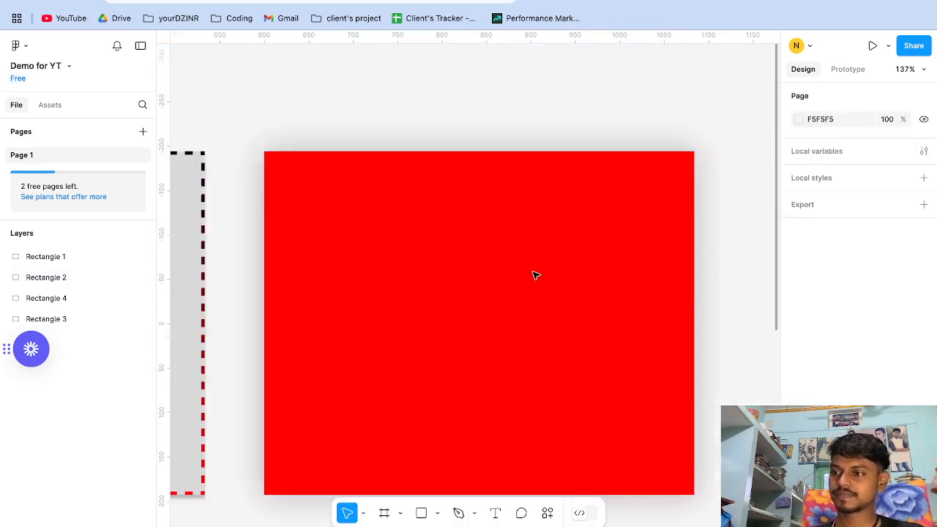
pyautogui.hscroll(-4, 535, 275)
pyautogui.scroll(1, 535, 275)
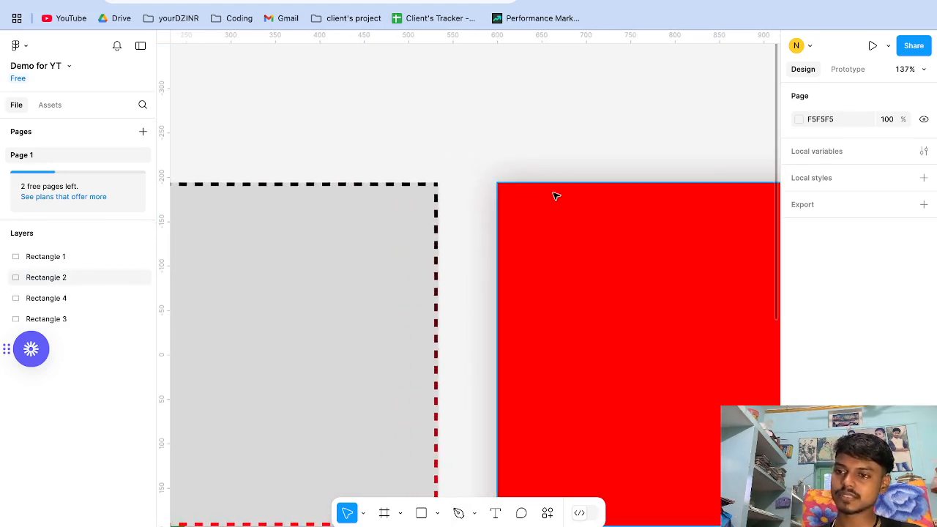
pyautogui.hscroll(4, 544, 241)
pyautogui.scroll(-1, 544, 241)
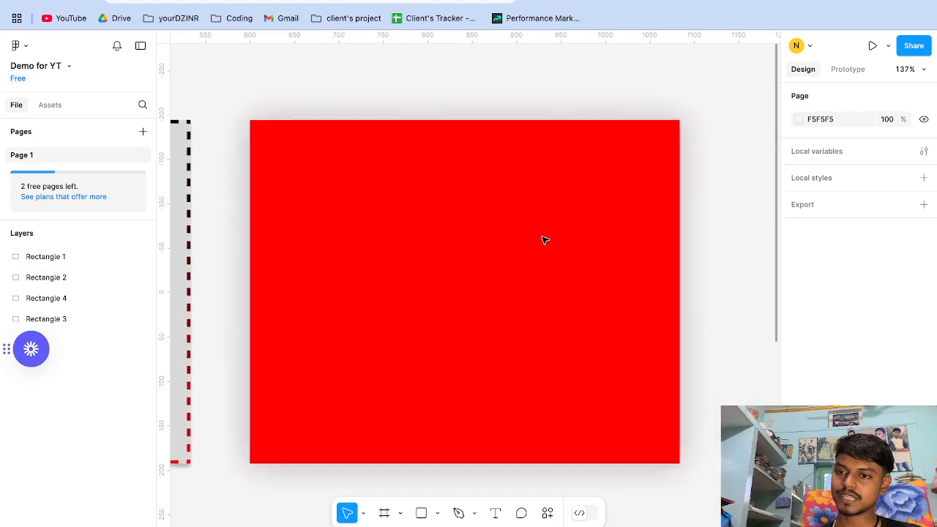
pyautogui.click(619, 374)
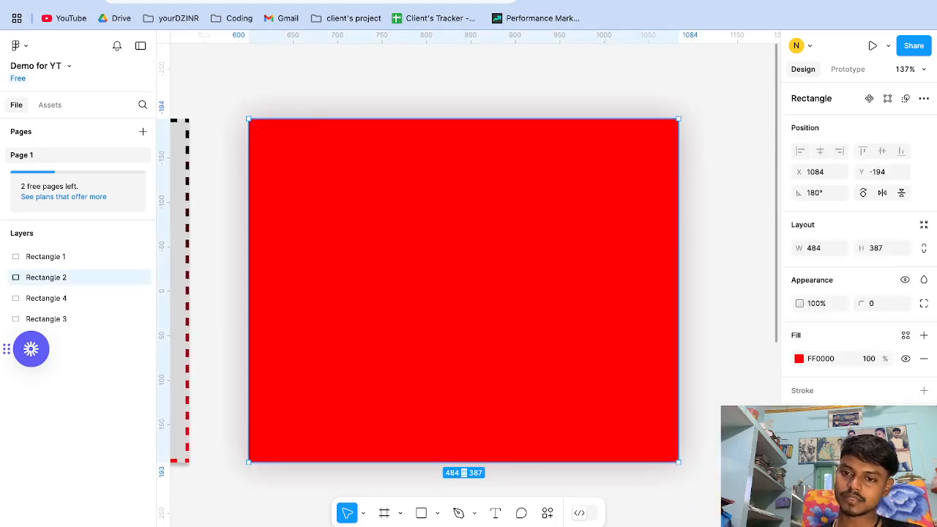
# - Move the dark maroon rectangle below the red one, at about X 291, Y 247, and add a layer blur of 200 to it
pyautogui.scroll(-4, 469, 285)
pyautogui.hscroll(-8, 468, 285)
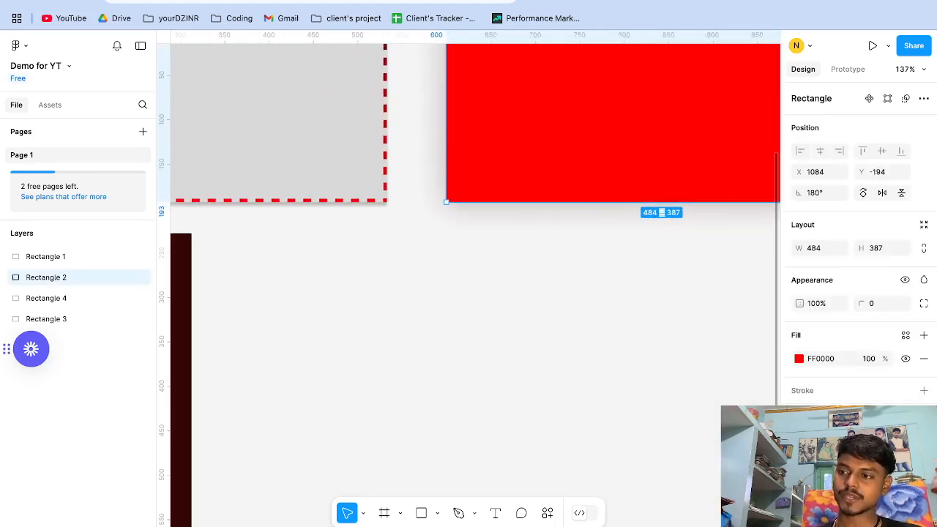
pyautogui.moveTo(437, 355); pyautogui.dragTo(674, 375)
pyautogui.hscroll(5, 674, 375)
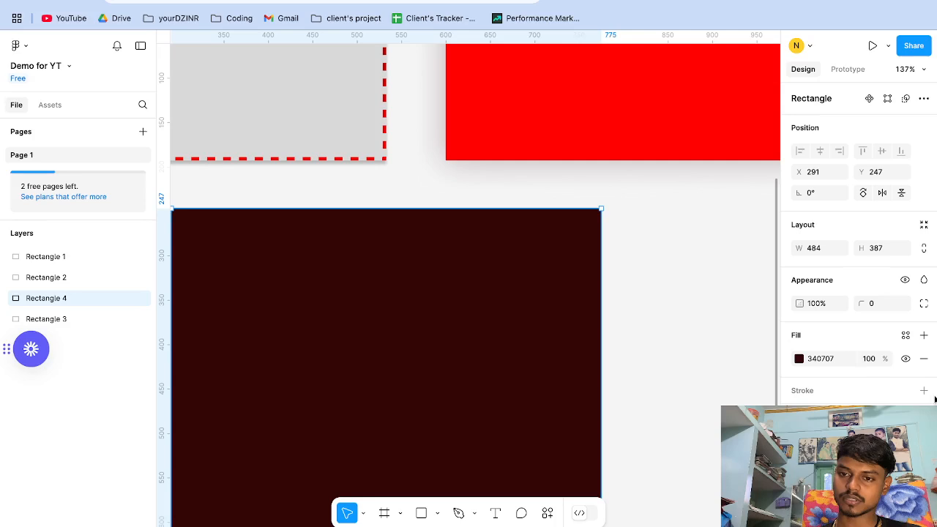
pyautogui.click(924, 423)
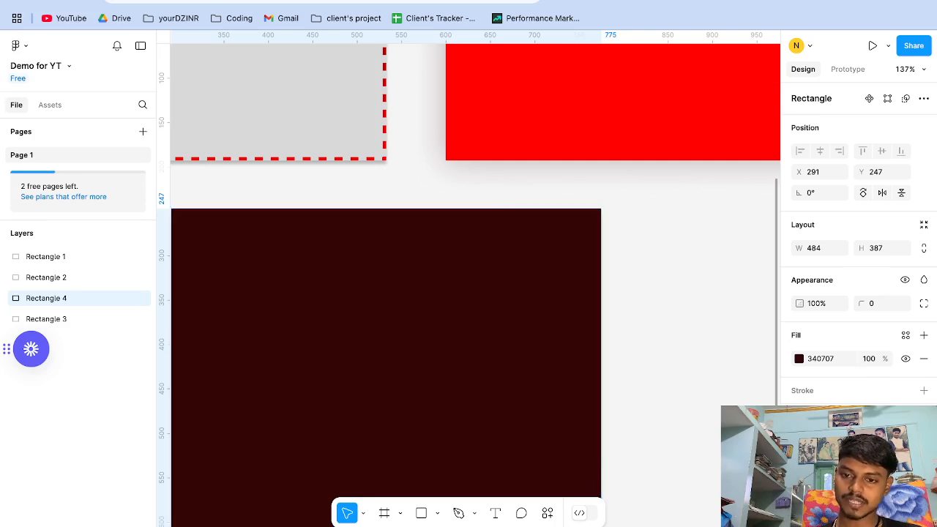
pyautogui.click(835, 464)
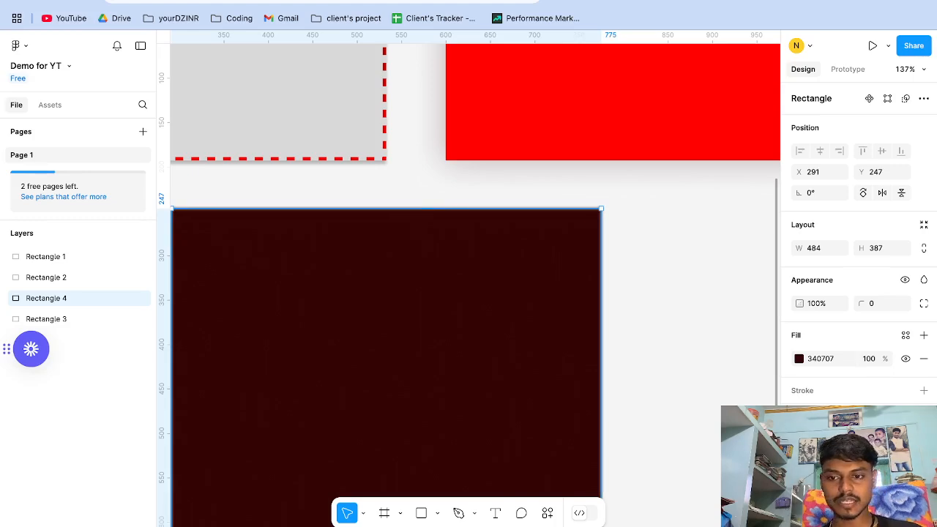
pyautogui.click(800, 446)
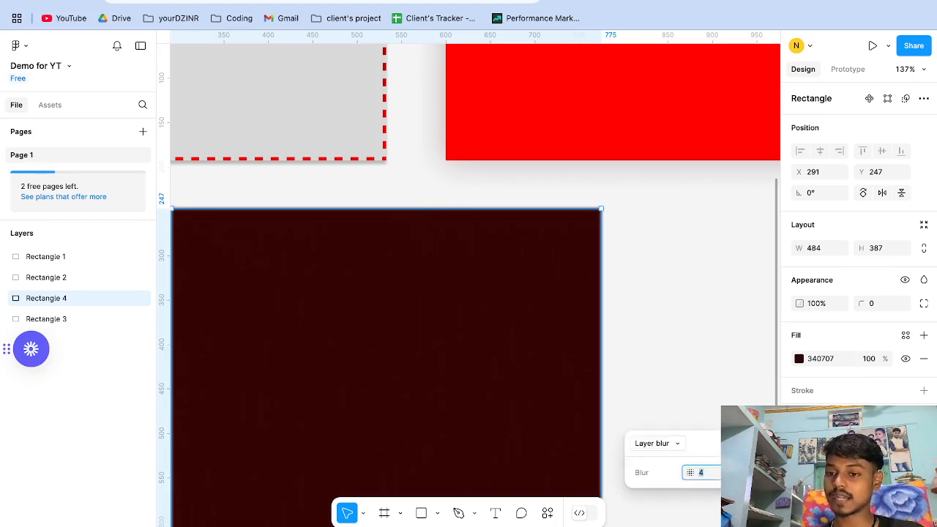
pyautogui.press('Return')
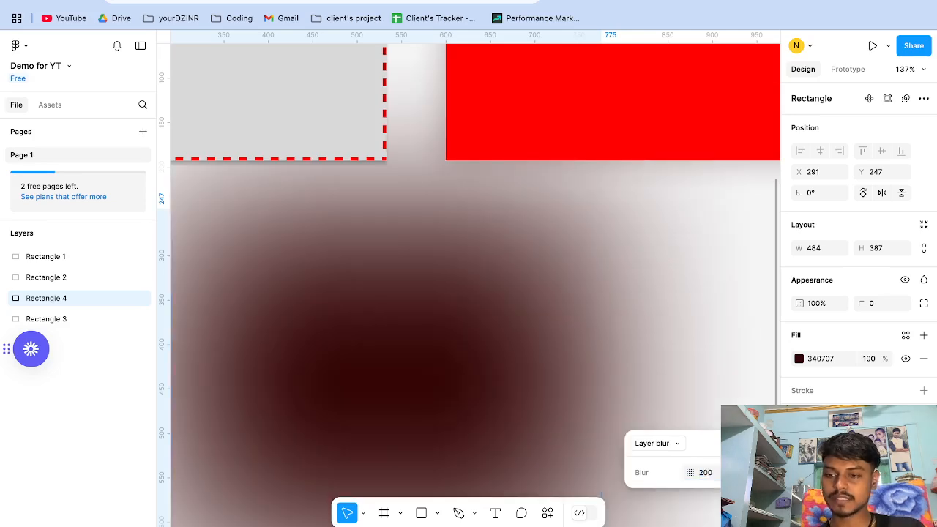
# - Set the maroon rectangle's layer blur to 500 and move it beside the red rectangle's outer edge, at about X 1151, Y -113
pyautogui.click(714, 474)
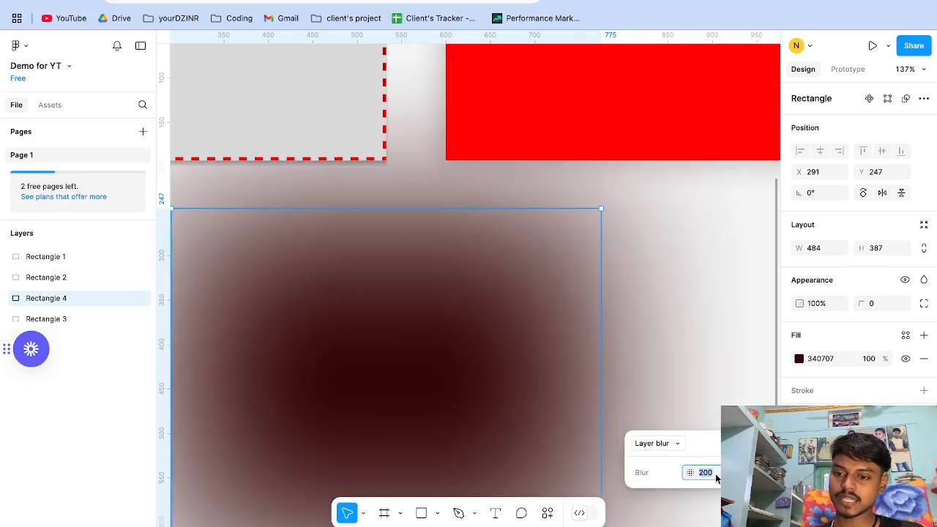
pyautogui.write('50')
pyautogui.press('Return')
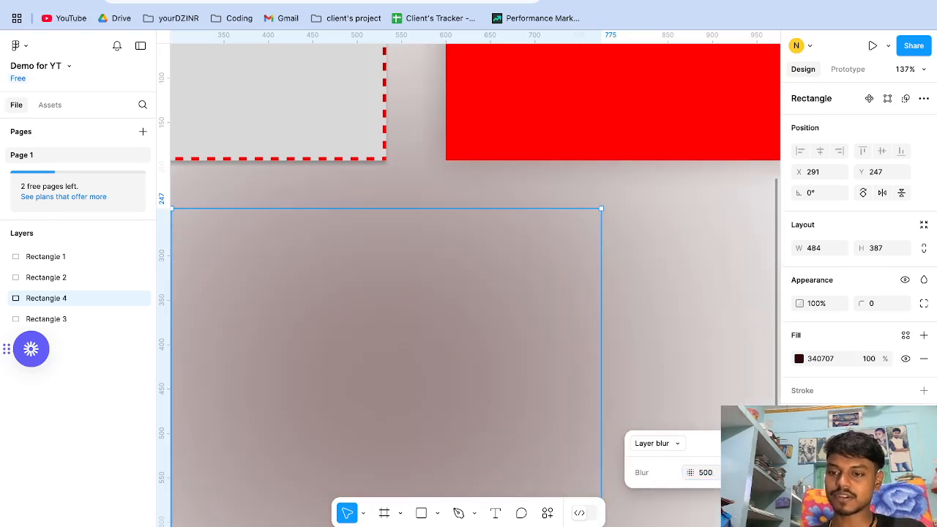
pyautogui.scroll(-5, 535, 331)
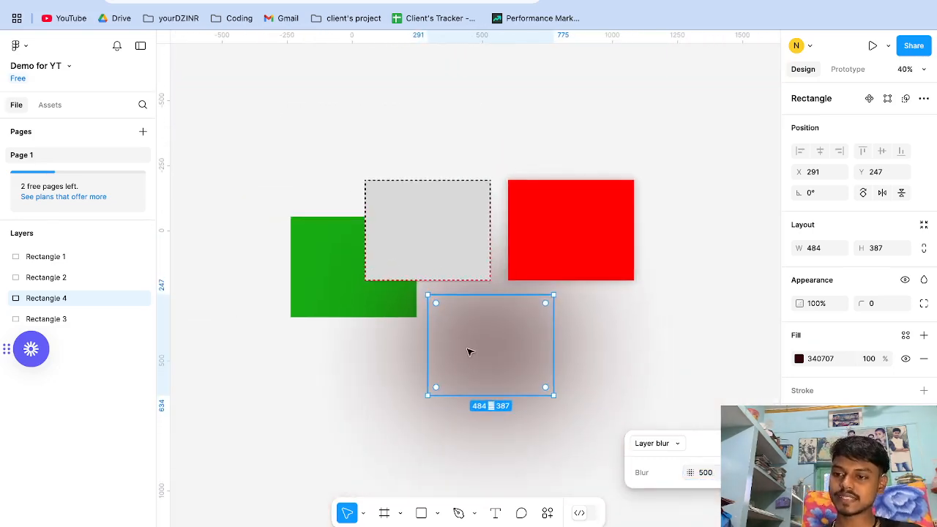
pyautogui.moveTo(517, 438); pyautogui.dragTo(502, 421)
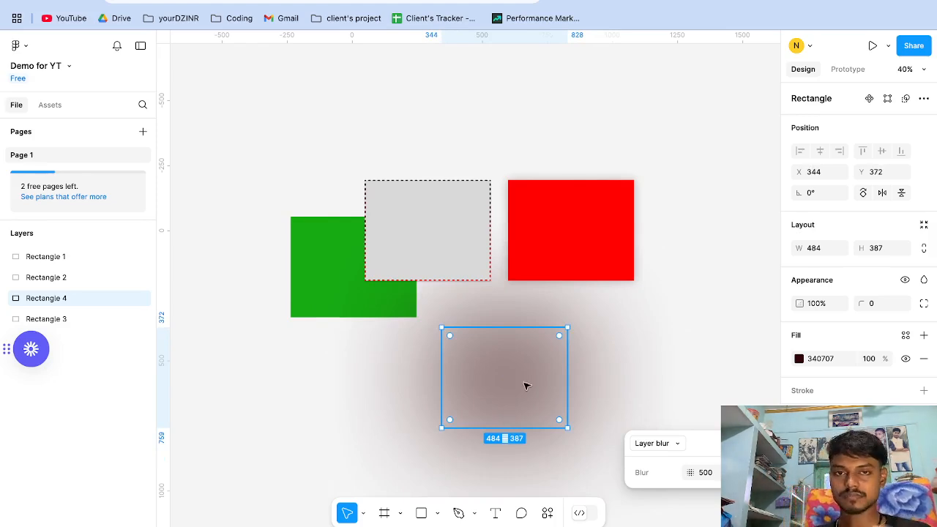
pyautogui.moveTo(525, 386); pyautogui.dragTo(737, 259)
# - Reset the maroon rectangle's layer blur to 0 and switch its effect to a background blur
pyautogui.click(716, 475)
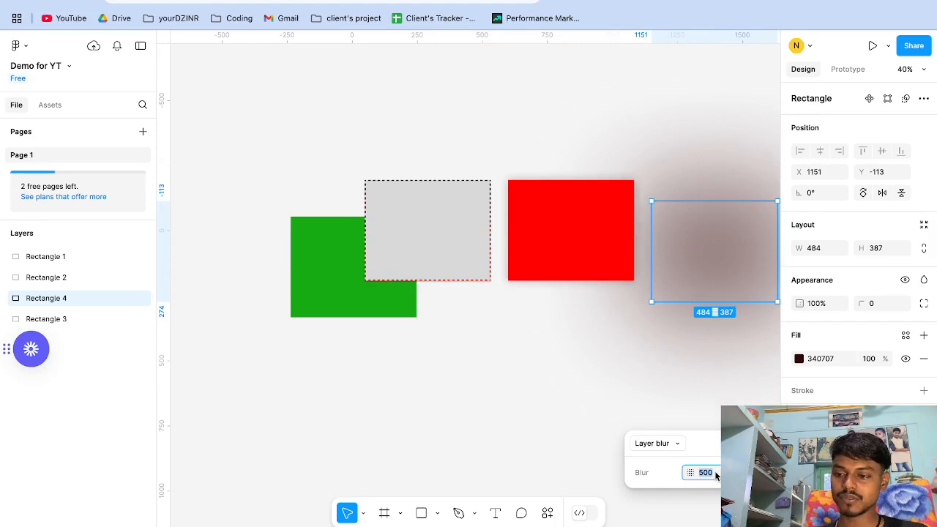
pyautogui.write('0')
pyautogui.press('Return')
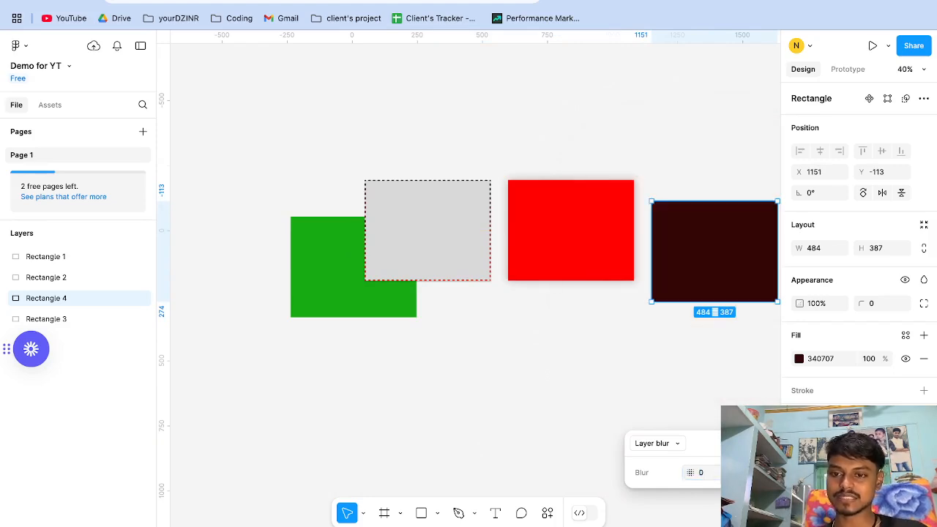
pyautogui.click(842, 443)
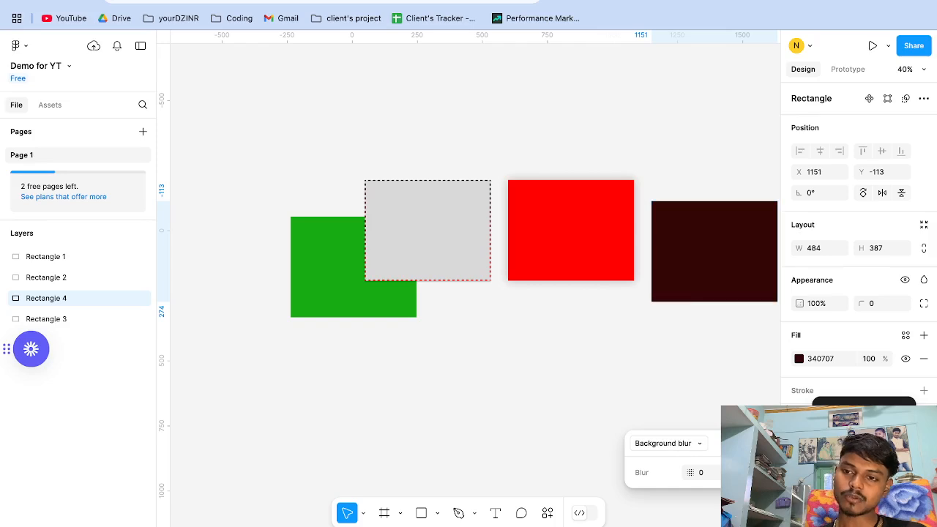
pyautogui.click(850, 461)
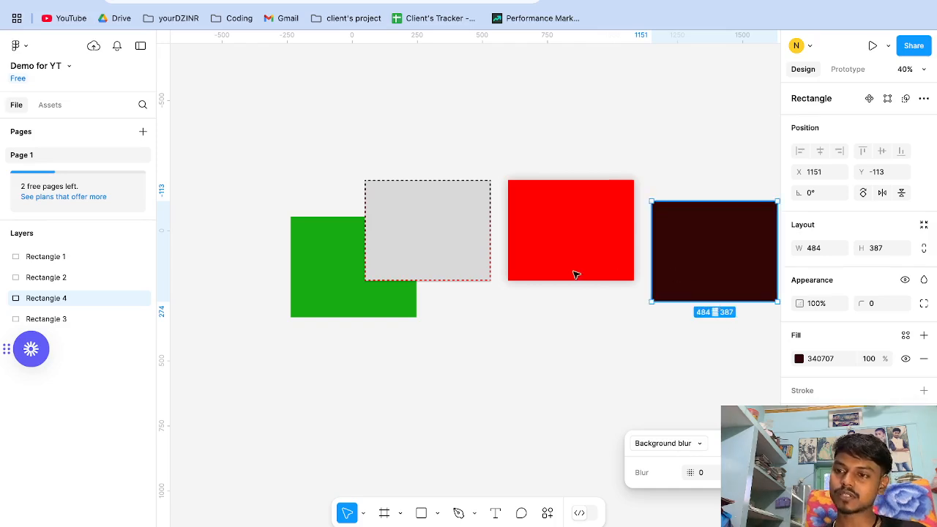
# - Place the maroon rectangle across the gray and red rectangles, at about X 320, Y -161, and bring it in front of them
pyautogui.moveTo(683, 273); pyautogui.dragTo(469, 269)
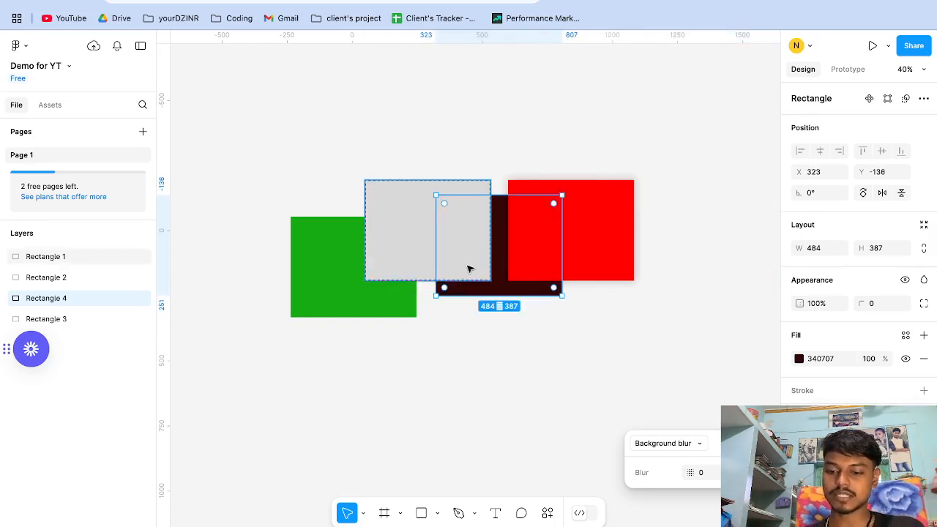
pyautogui.hotkey('ctrl', ']')
pyautogui.hotkey('ctrl', ']')
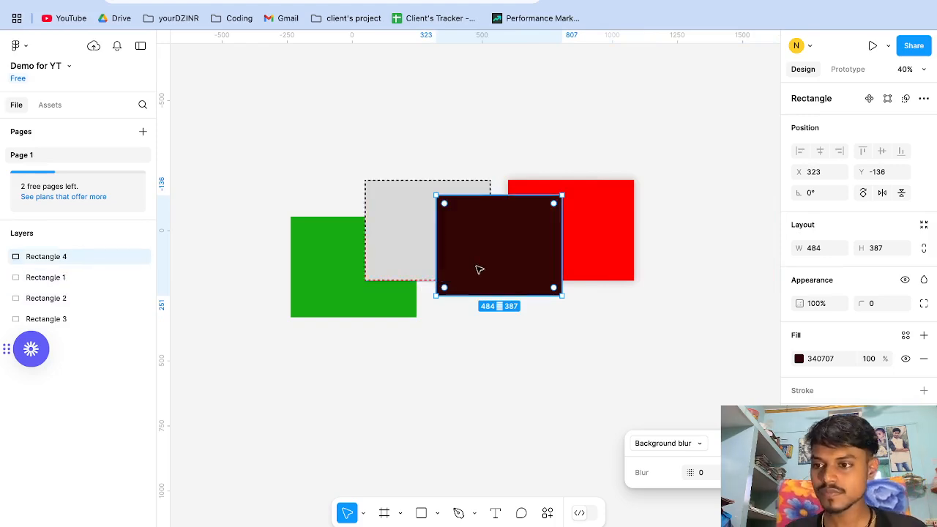
pyautogui.moveTo(477, 268); pyautogui.dragTo(479, 262)
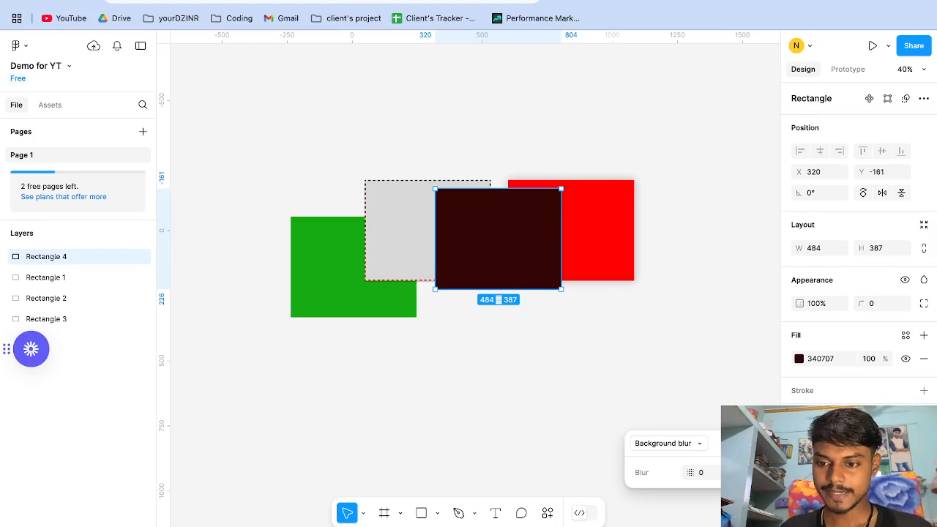
# - Set the maroon rectangle's background blur to 200
pyautogui.click(724, 473)
pyautogui.write('20')
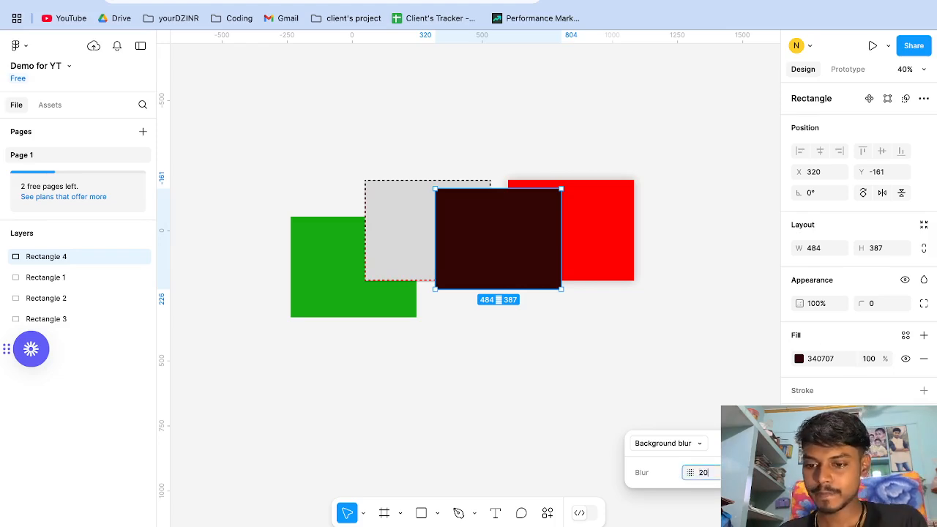
pyautogui.write('0')
pyautogui.press('Return')
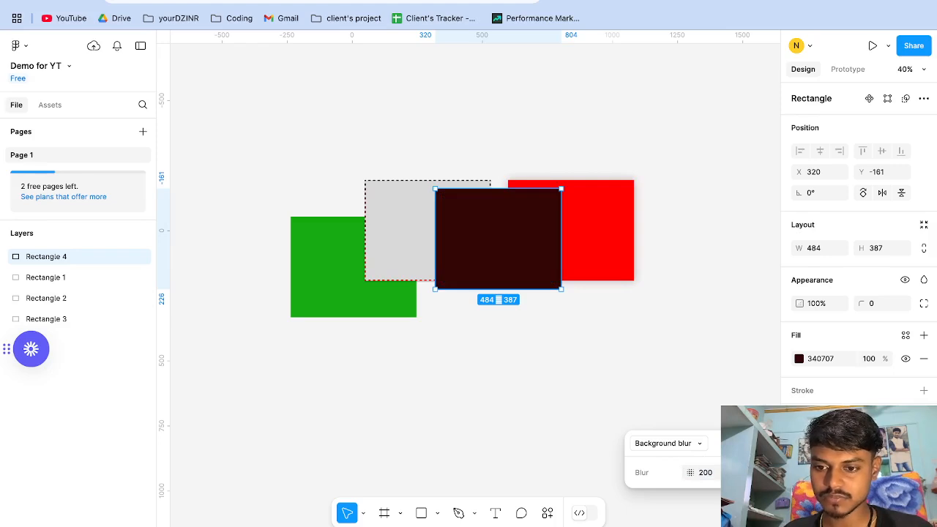
# - Change the maroon rectangle's fill to white FFFFFF with 5% opacity
pyautogui.click(799, 358)
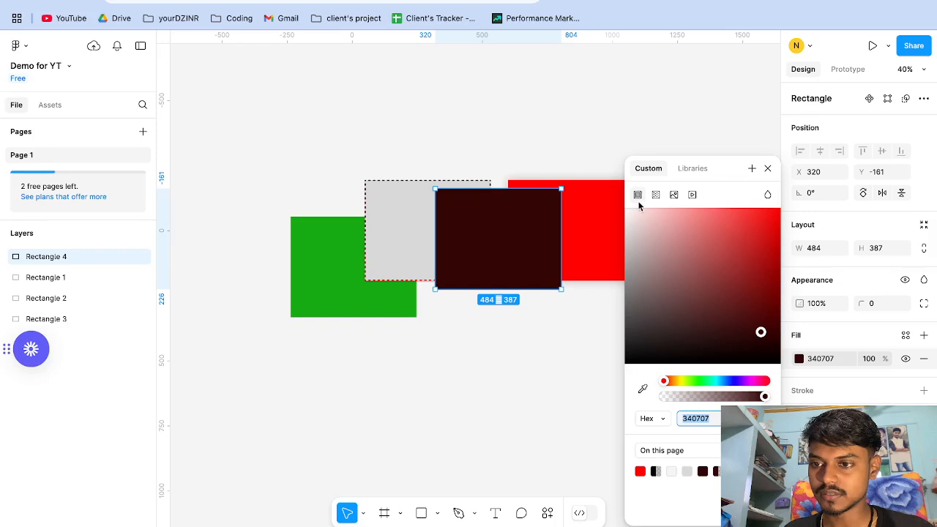
pyautogui.moveTo(638, 214); pyautogui.dragTo(624, 208)
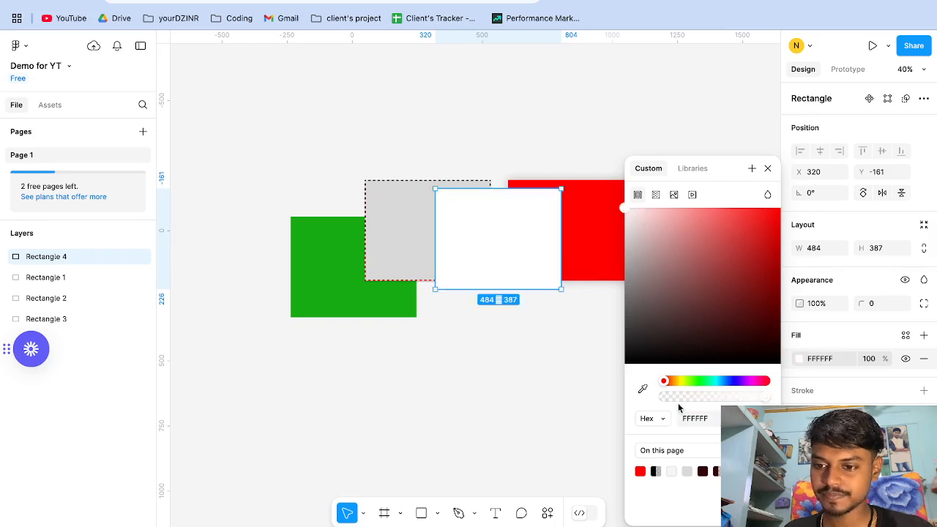
pyautogui.moveTo(678, 404)
pyautogui.mouseDown()
pyautogui.moveTo(655, 405)
pyautogui.moveTo(668, 401)
pyautogui.mouseUp()
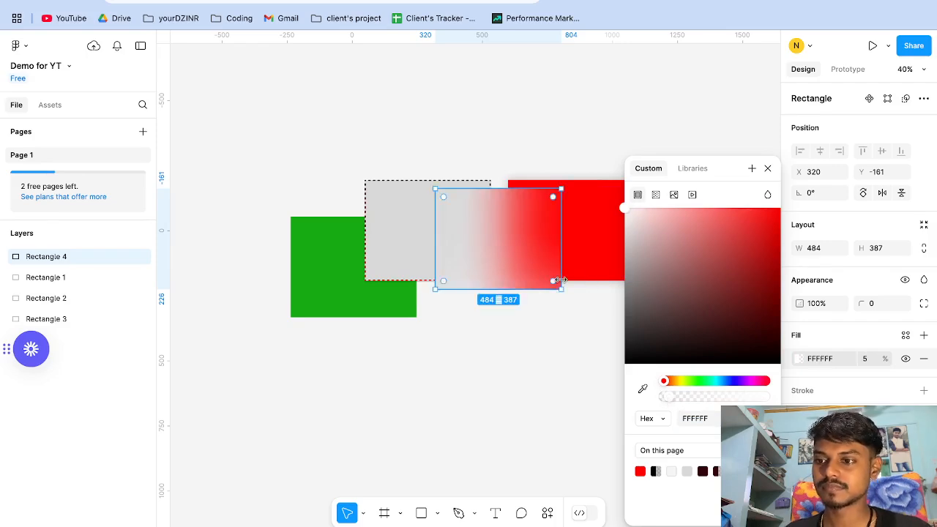
# - Shift the frosted rectangle up to about X 307, Y -247 and stretch its height to about 491
pyautogui.click(545, 336)
pyautogui.click(492, 246)
pyautogui.moveTo(491, 246); pyautogui.dragTo(489, 221)
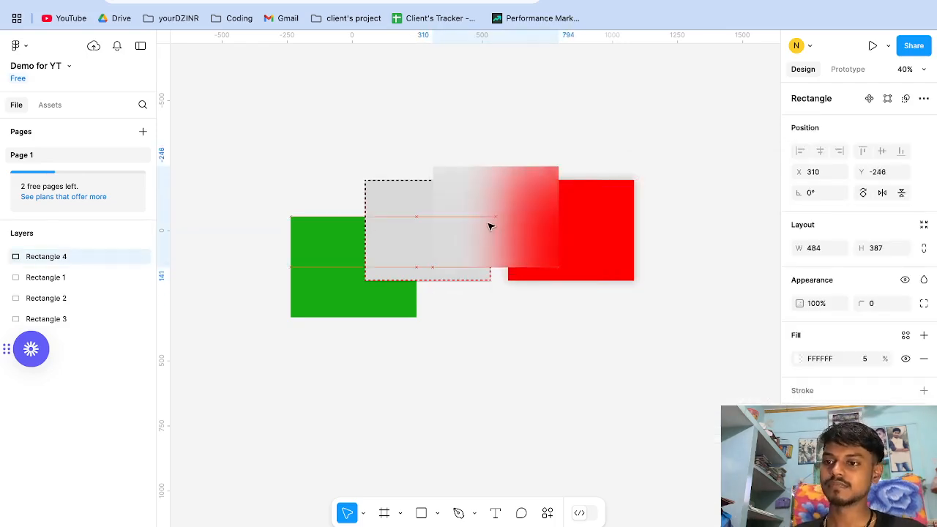
pyautogui.moveTo(498, 265)
pyautogui.mouseDown()
pyautogui.moveTo(498, 294)
pyautogui.moveTo(502, 270)
pyautogui.mouseUp()
pyautogui.click(537, 379)
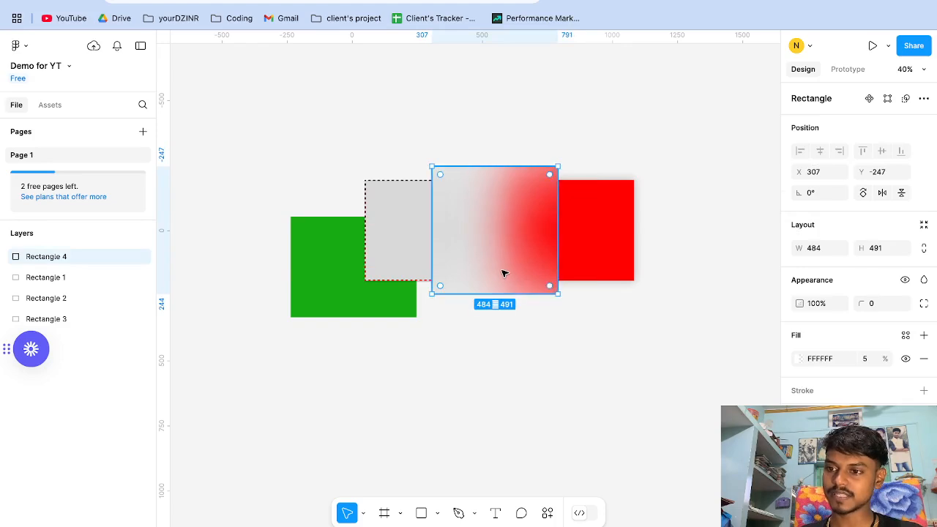
pyautogui.click(563, 398)
pyautogui.click(504, 282)
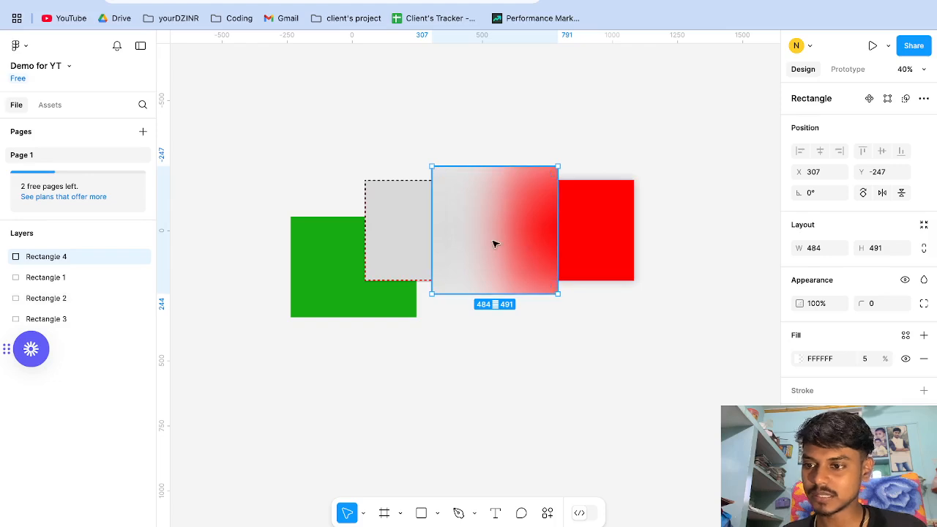
# - Move the frosted rectangle onto the lower-left corner of the green rectangle and deselect it to view the blur
pyautogui.moveTo(531, 247); pyautogui.dragTo(299, 344)
pyautogui.click(434, 389)
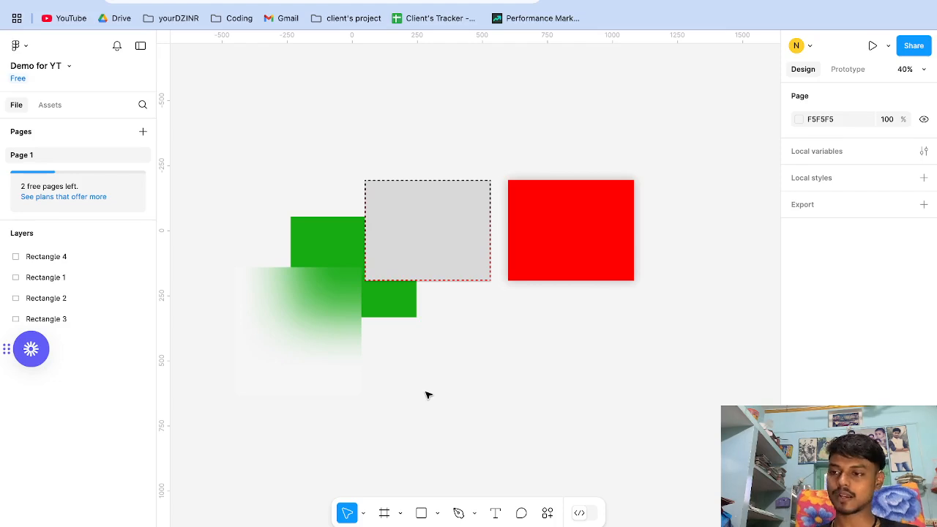
pyautogui.scroll(-5, 429, 390)
pyautogui.scroll(5, 655, 349)
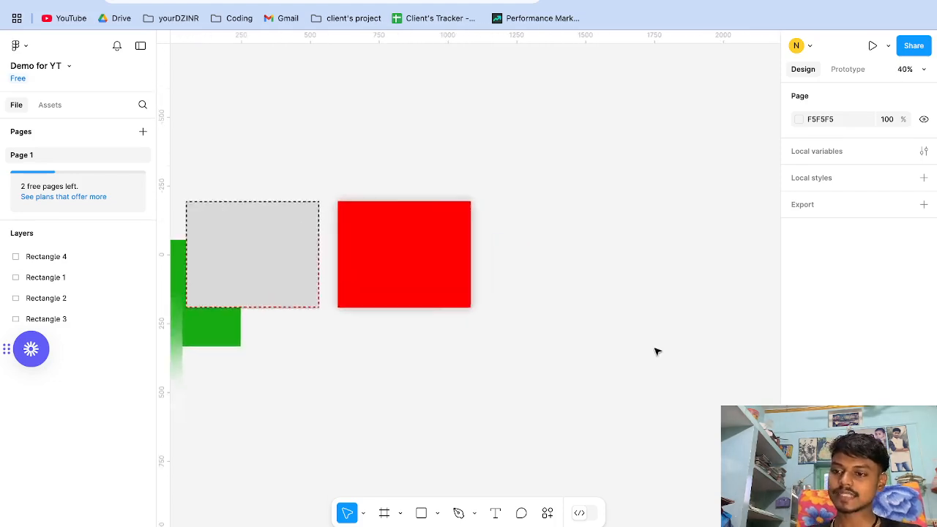
# - Move the gray dashed rectangle away from the green one, to about X 318, Y 262
pyautogui.hscroll(-3, 389, 307)
pyautogui.click(374, 301)
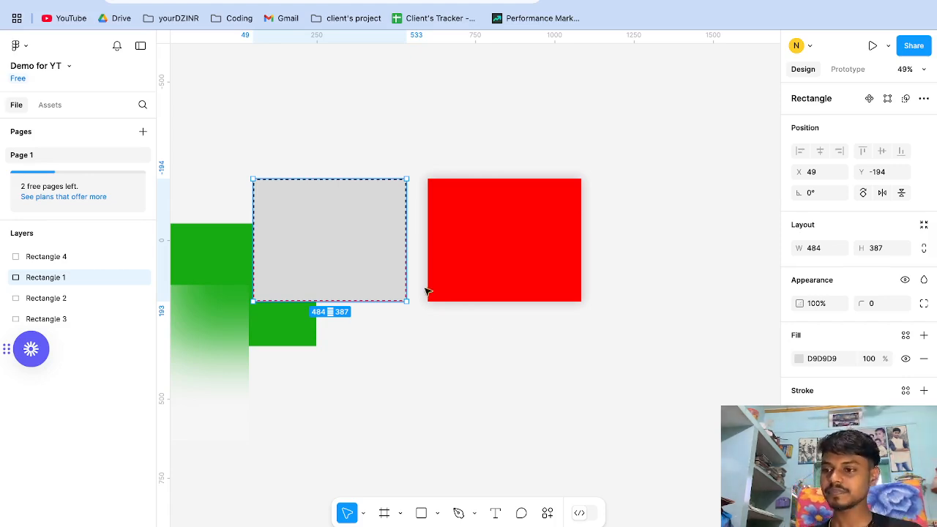
pyautogui.moveTo(366, 246); pyautogui.dragTo(451, 390)
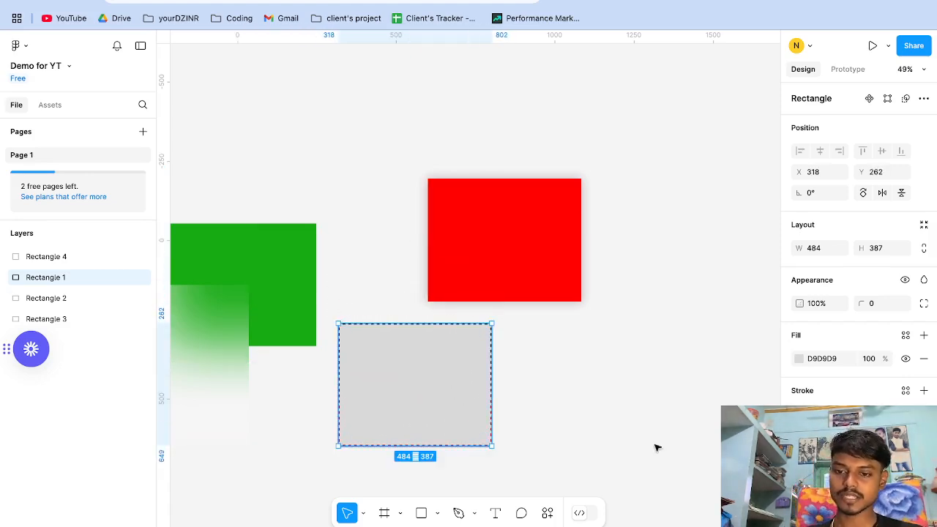
pyautogui.scroll(-1, 858, 249)
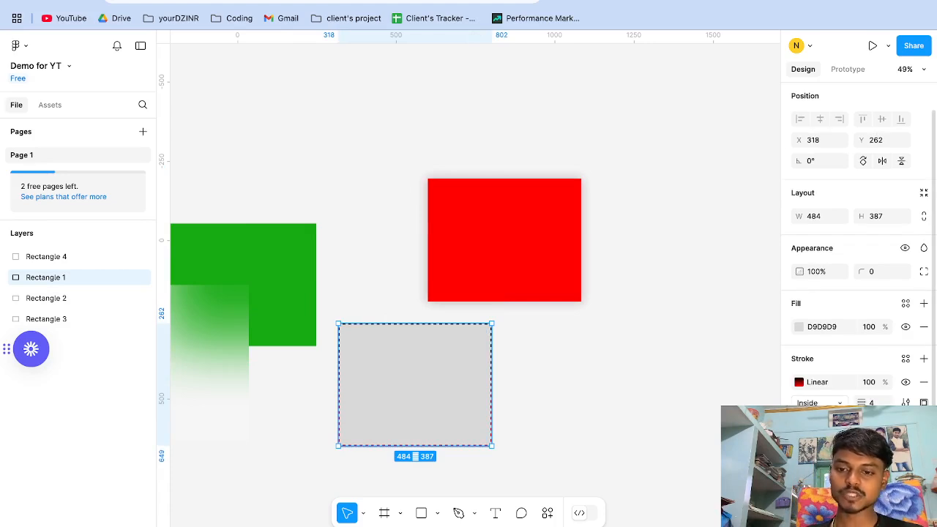
pyautogui.scroll(-2, 858, 249)
# - Move the frosted rectangle up over the green rectangle, at about X -263, Y -194, and group the two rectangles
pyautogui.hscroll(-5, 249, 388)
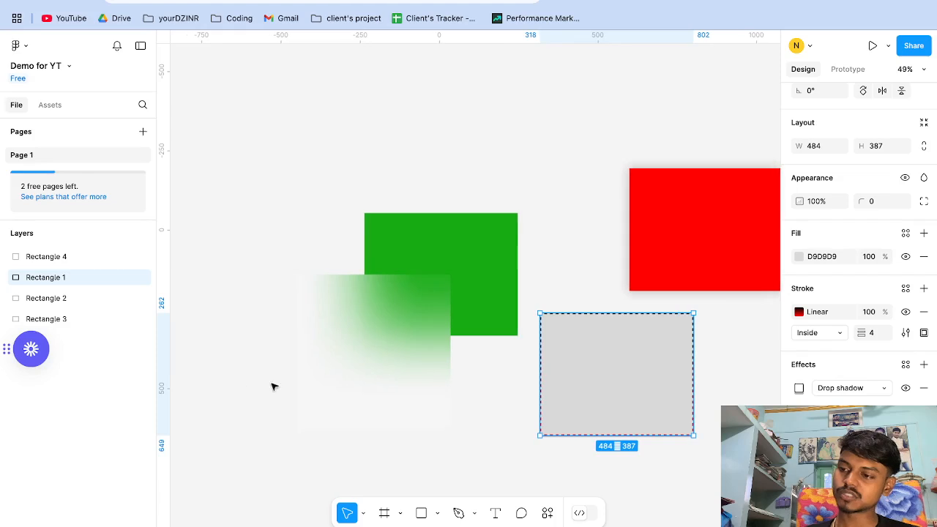
pyautogui.moveTo(402, 339); pyautogui.dragTo(460, 233)
pyautogui.moveTo(548, 228); pyautogui.dragTo(466, 261)
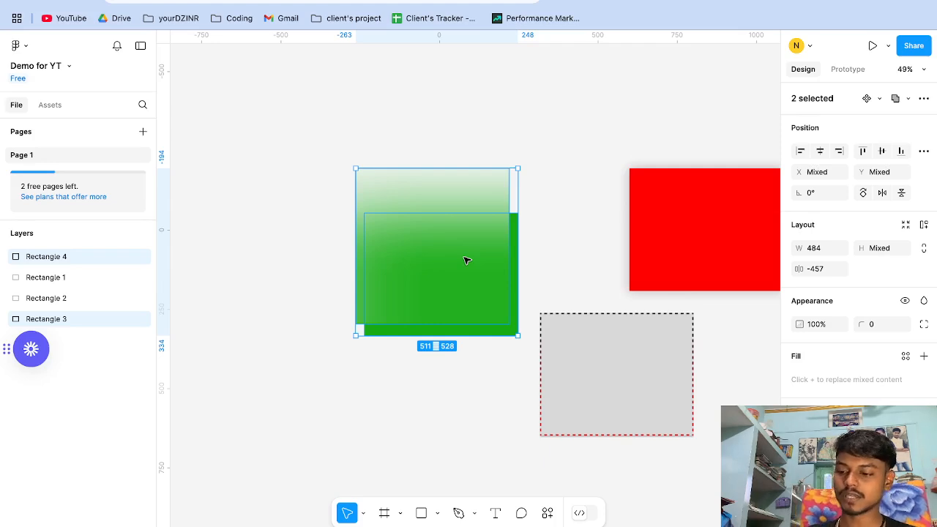
pyautogui.hotkey('ctrl', 'g')
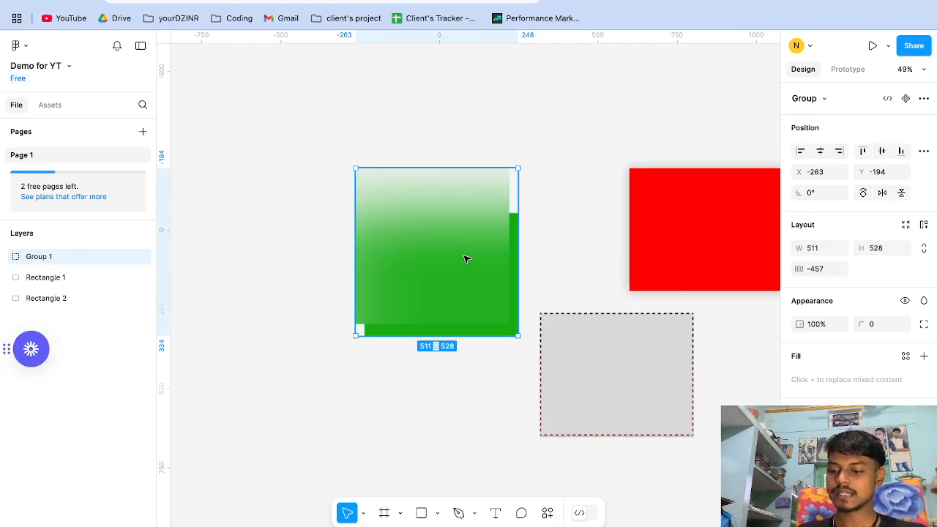
# - Export the group of the frosted and green rectangles as a PNG file
pyautogui.scroll(-2, 856, 330)
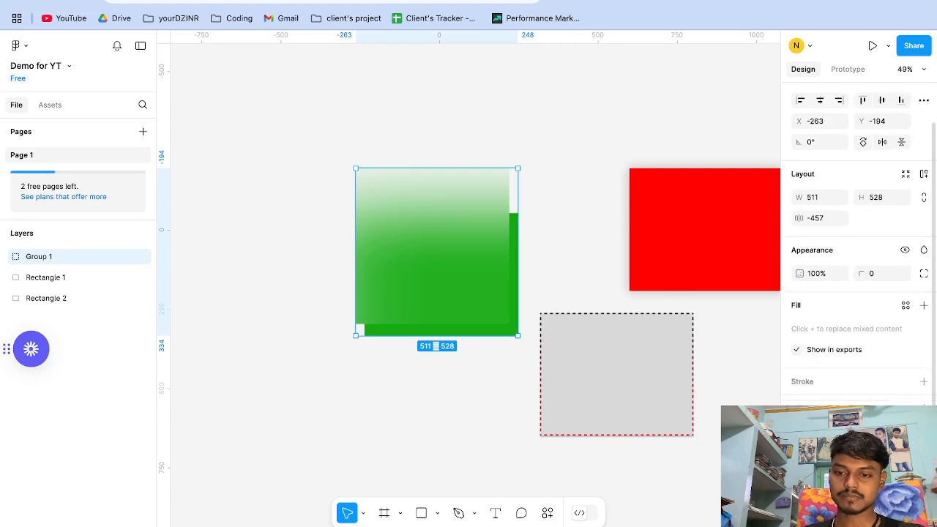
pyautogui.scroll(-3, 857, 329)
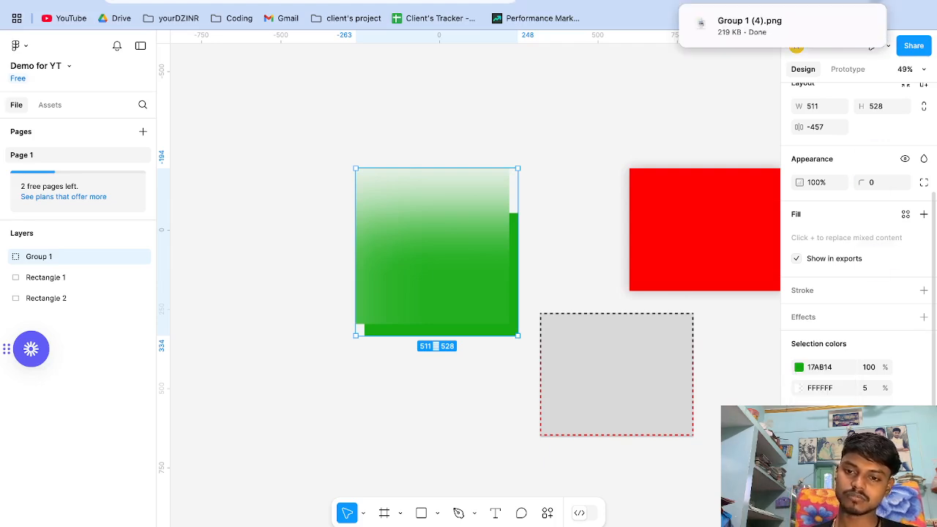
# - Open the exported group PNG to check it, close the preview and return to the Figma design file
pyautogui.click(731, 40)
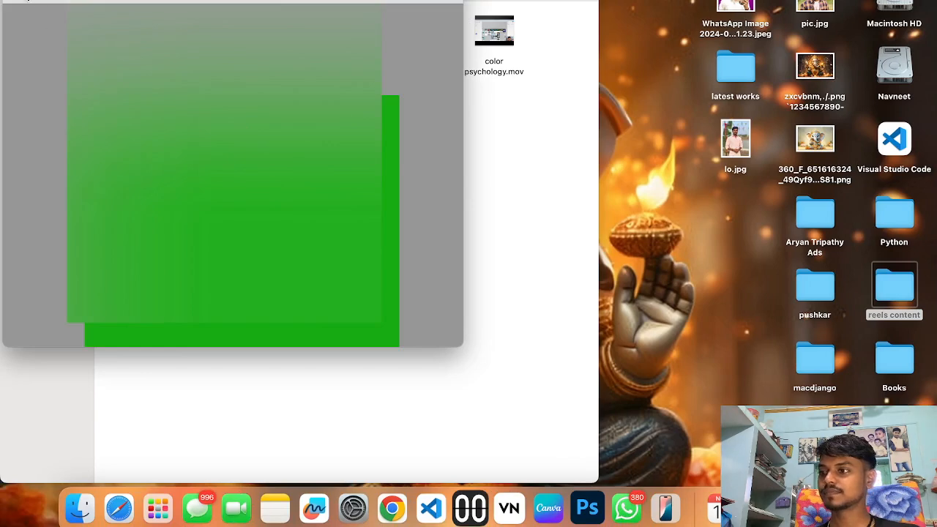
pyautogui.click(14, 1)
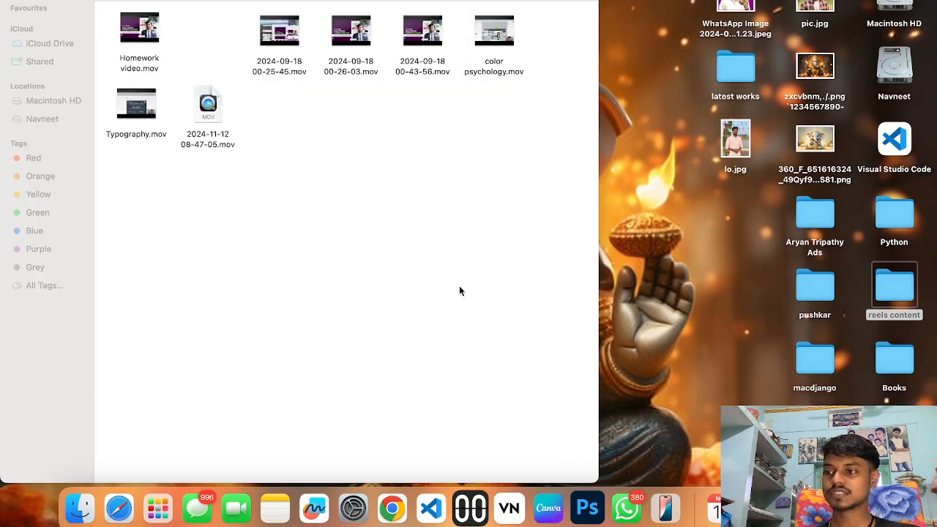
pyautogui.hotkey('ctrl', 'Right')
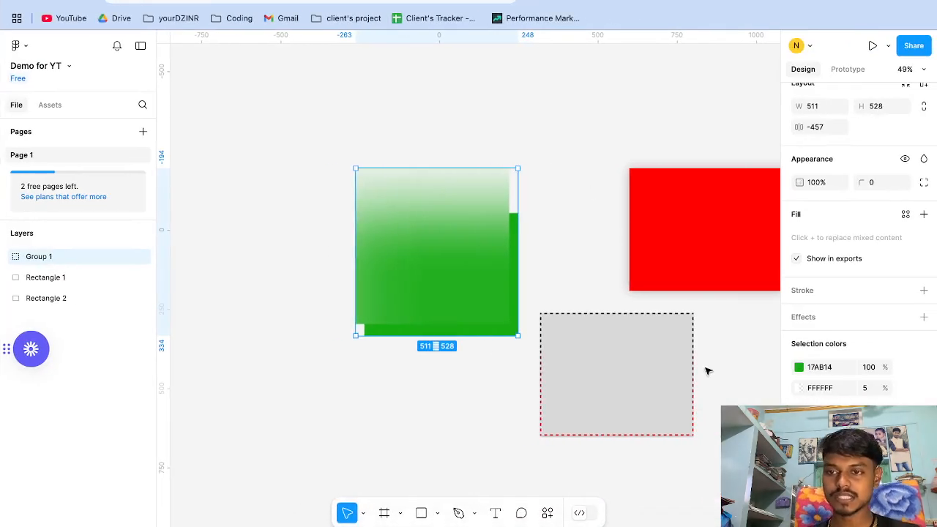
# - Select the group of green and frosted rectangles and review its position, layout, appearance and fill properties
pyautogui.click(355, 142)
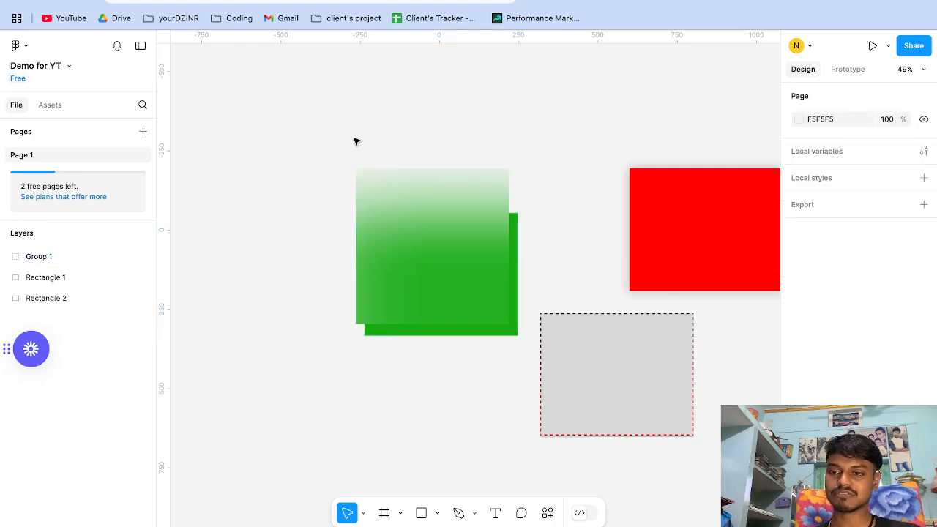
pyautogui.scroll(-5, 355, 141)
pyautogui.click(391, 189)
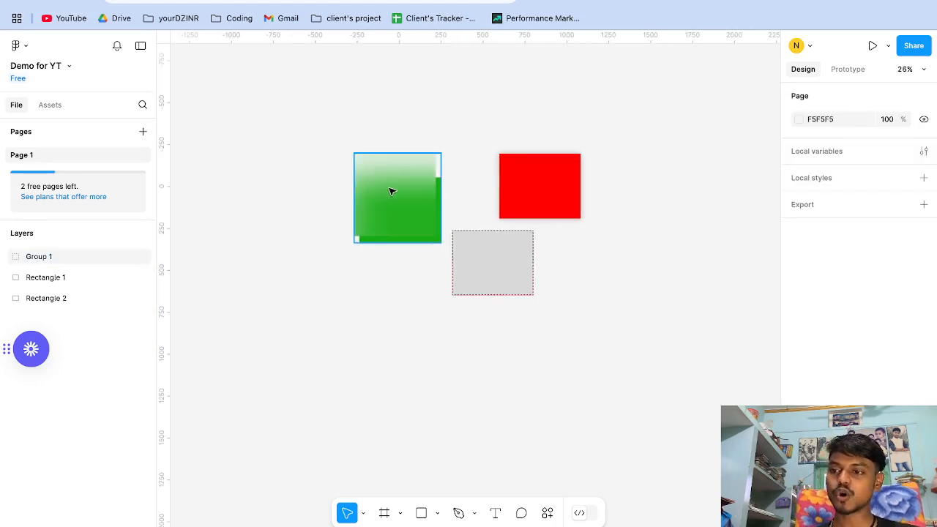
pyautogui.scroll(-3, 893, 395)
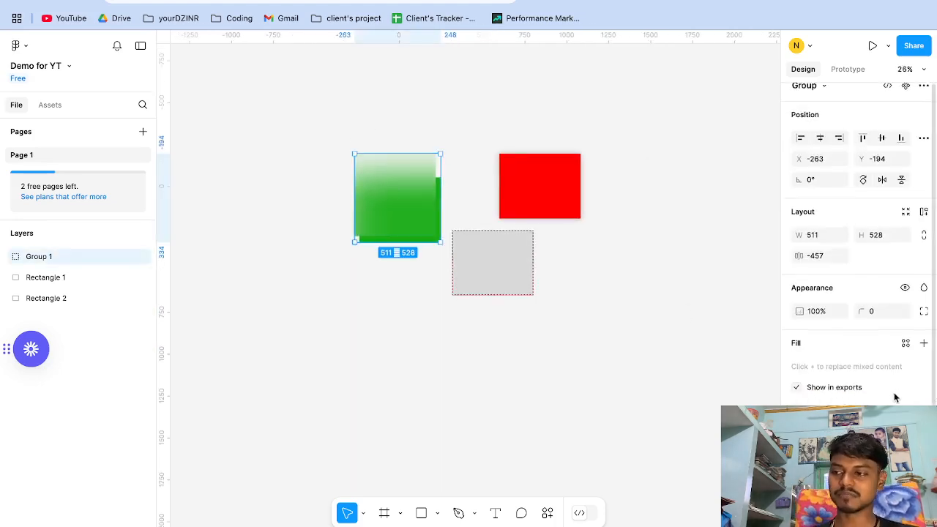
pyautogui.scroll(3, 894, 396)
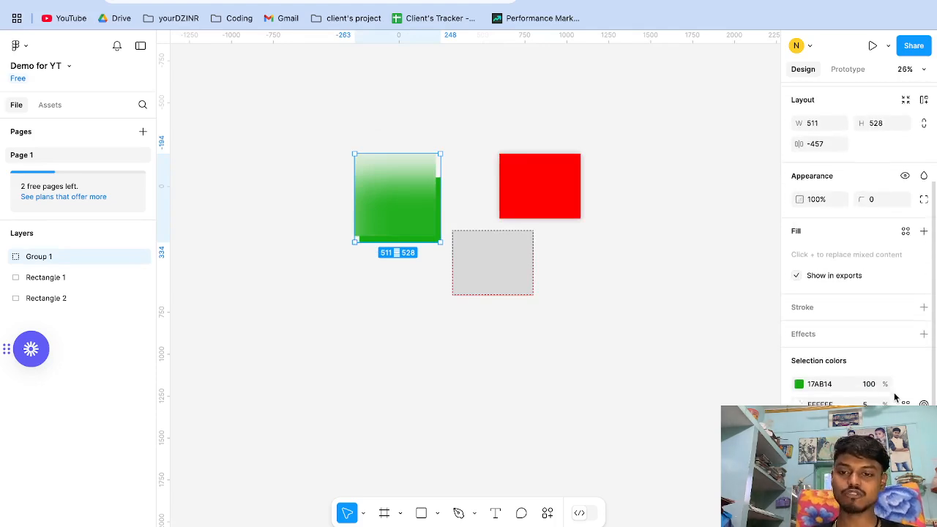
pyautogui.scroll(1, 884, 363)
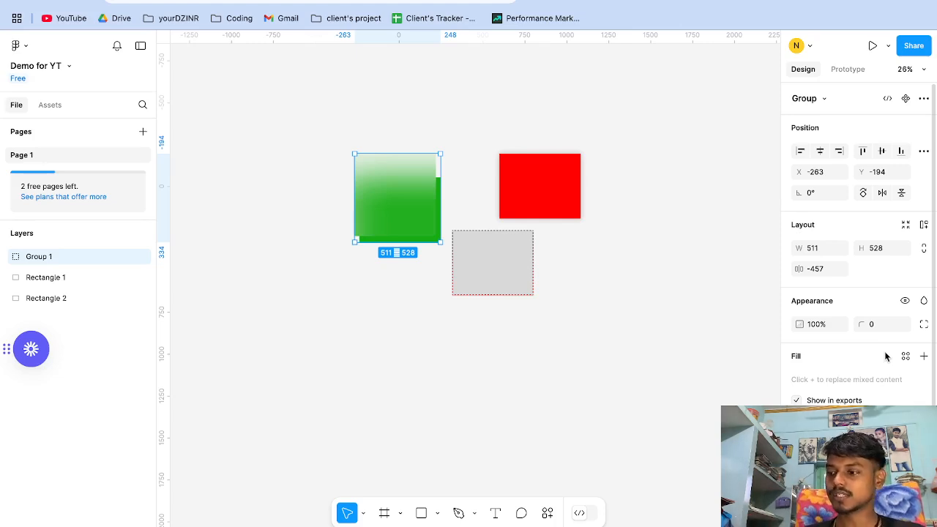
# - Deselect the group and change the page background colour to black, 000000
pyautogui.click(671, 320)
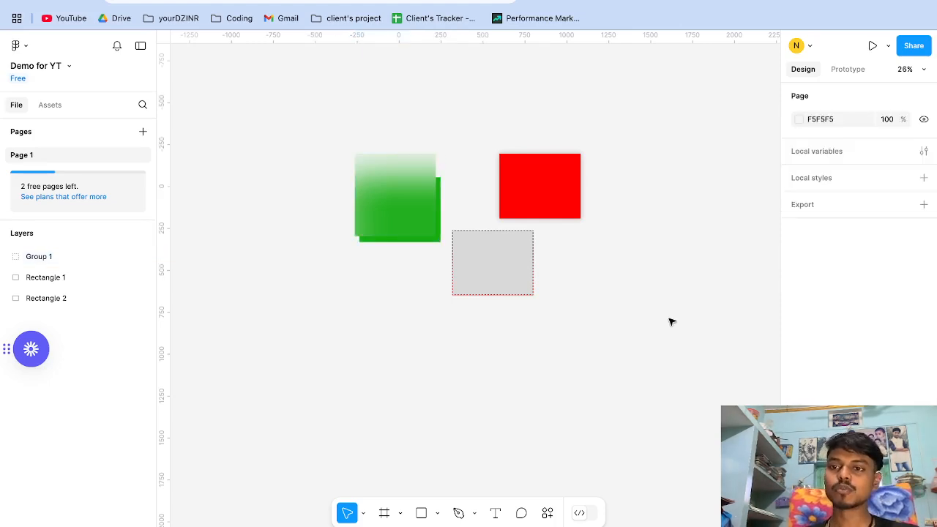
pyautogui.click(800, 119)
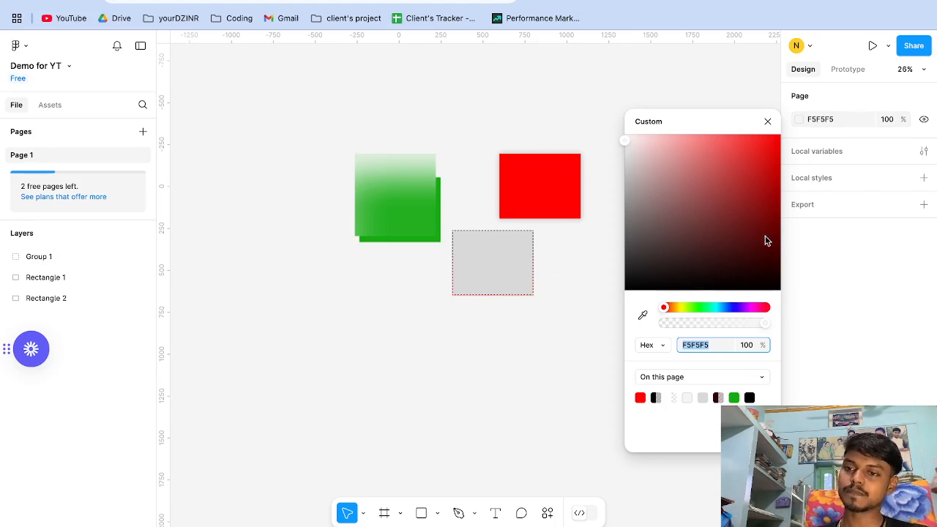
pyautogui.moveTo(745, 156); pyautogui.dragTo(622, 317)
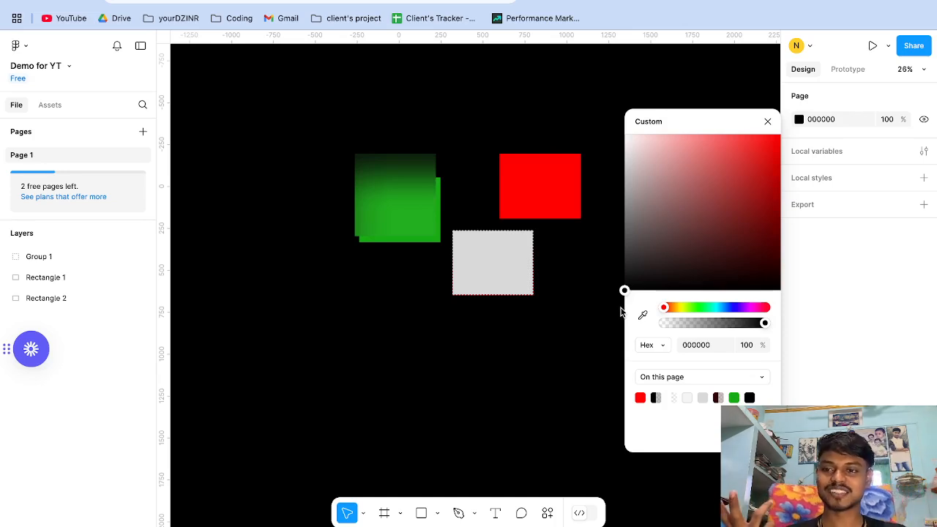
pyautogui.click(554, 366)
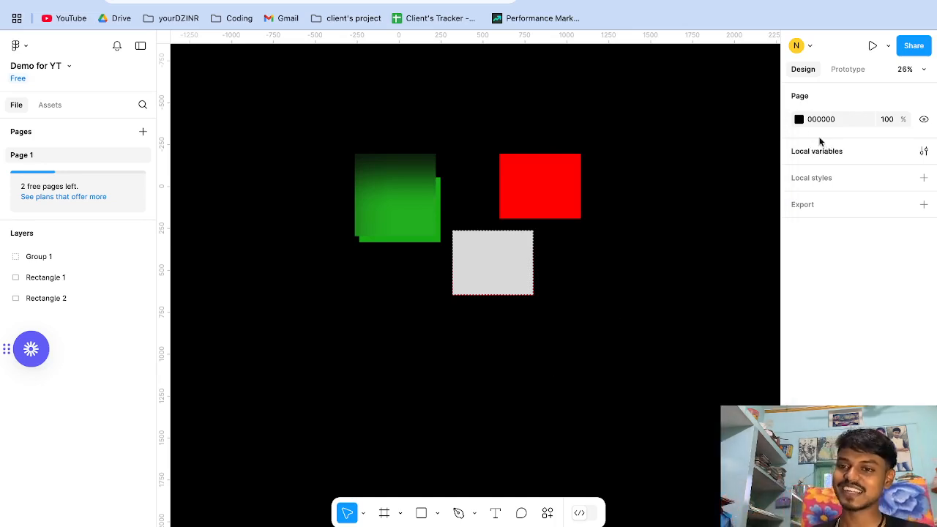
# - Set the page background colour back to light gray with hex F5F5F5
pyautogui.click(799, 122)
pyautogui.click(702, 344)
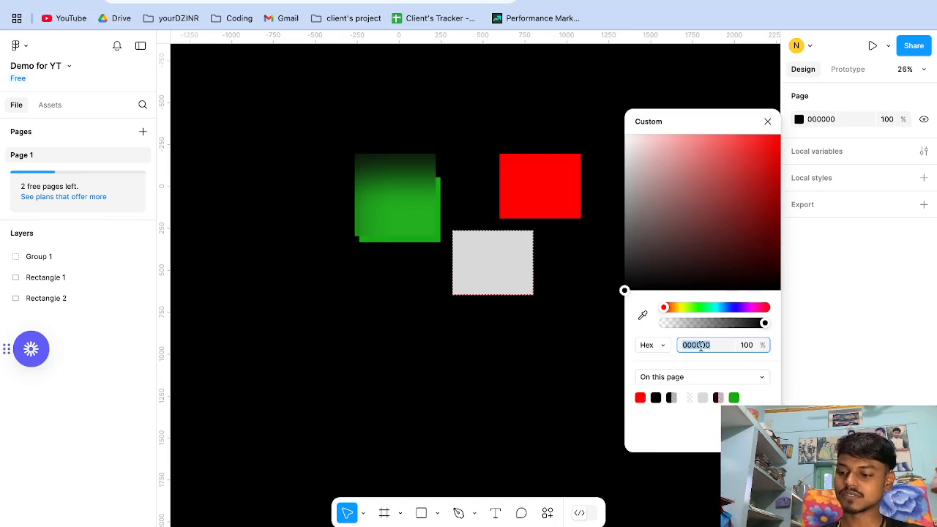
pyautogui.write('F5F5F5')
pyautogui.press('Return')
pyautogui.click(540, 401)
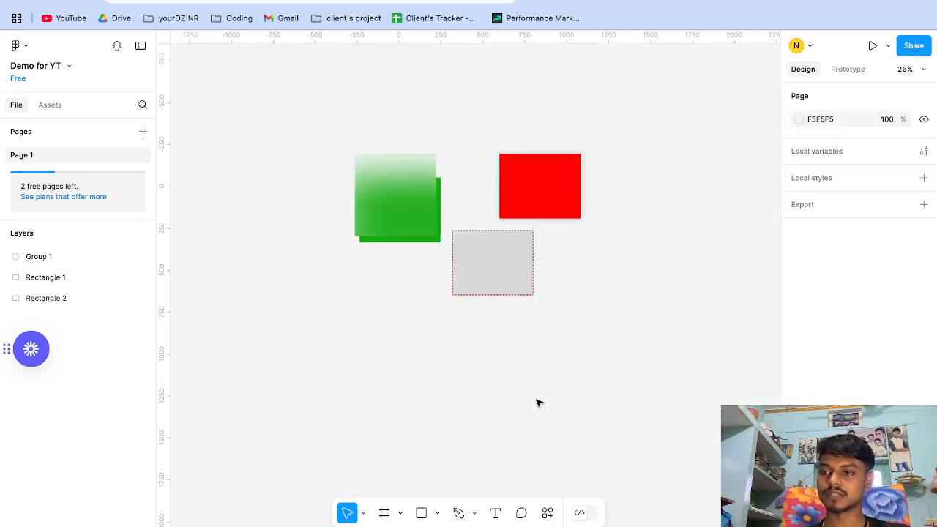
pyautogui.scroll(5, 472, 345)
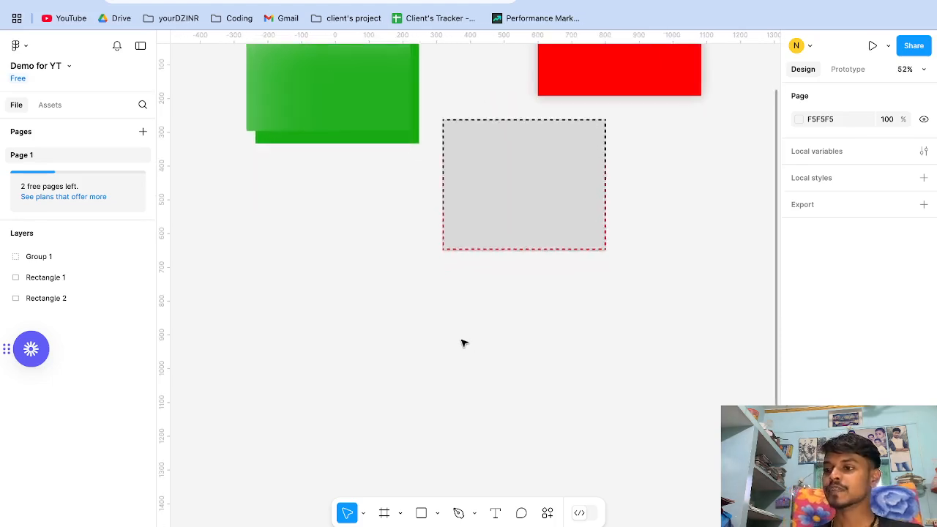